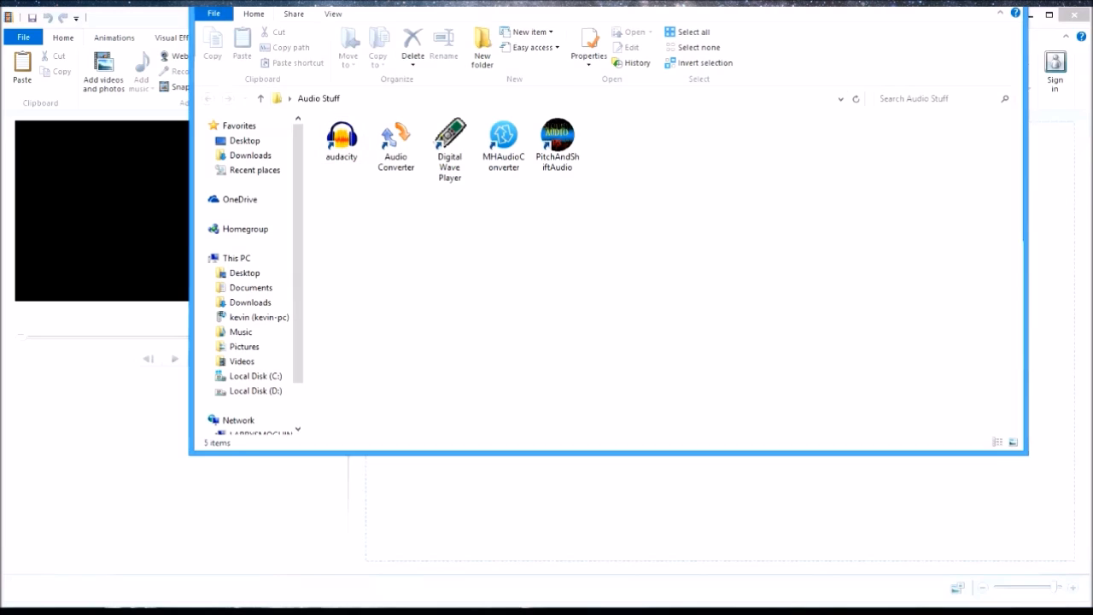
# - Close the Audio Stuff folder window and add Video 28 from the Logitech Webcam folder to the movie project
pyautogui.click(1008, 3)
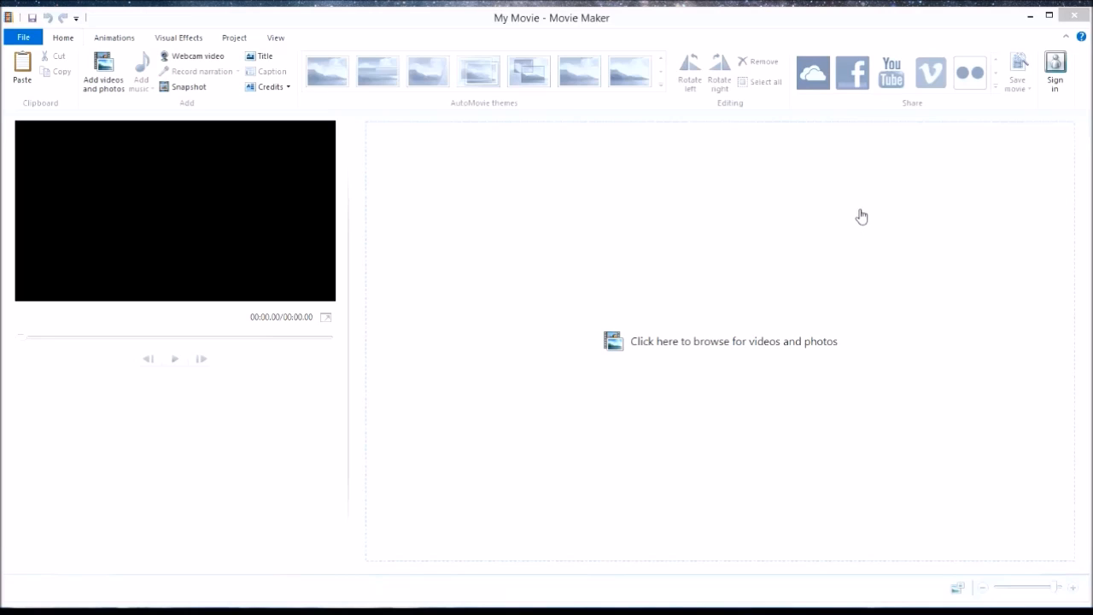
pyautogui.click(813, 23)
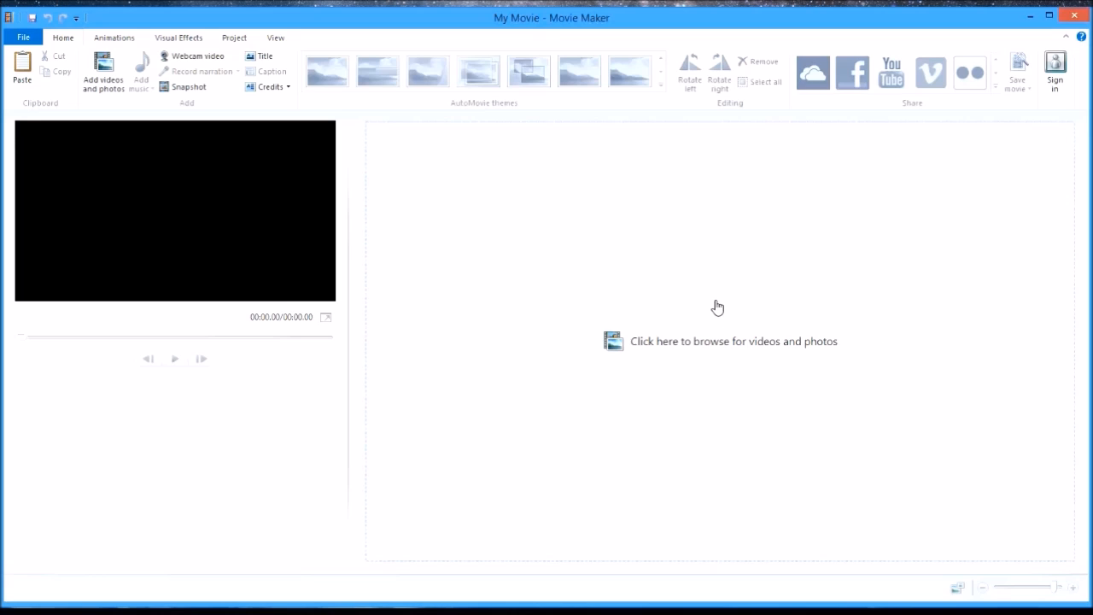
pyautogui.click(621, 343)
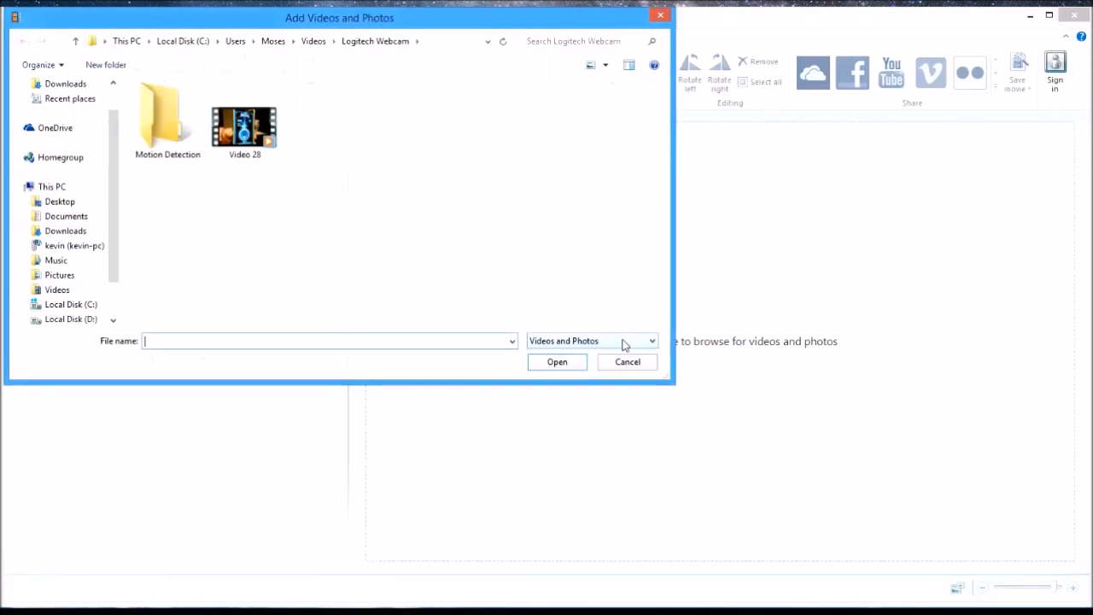
pyautogui.moveTo(422, 24); pyautogui.dragTo(666, 128)
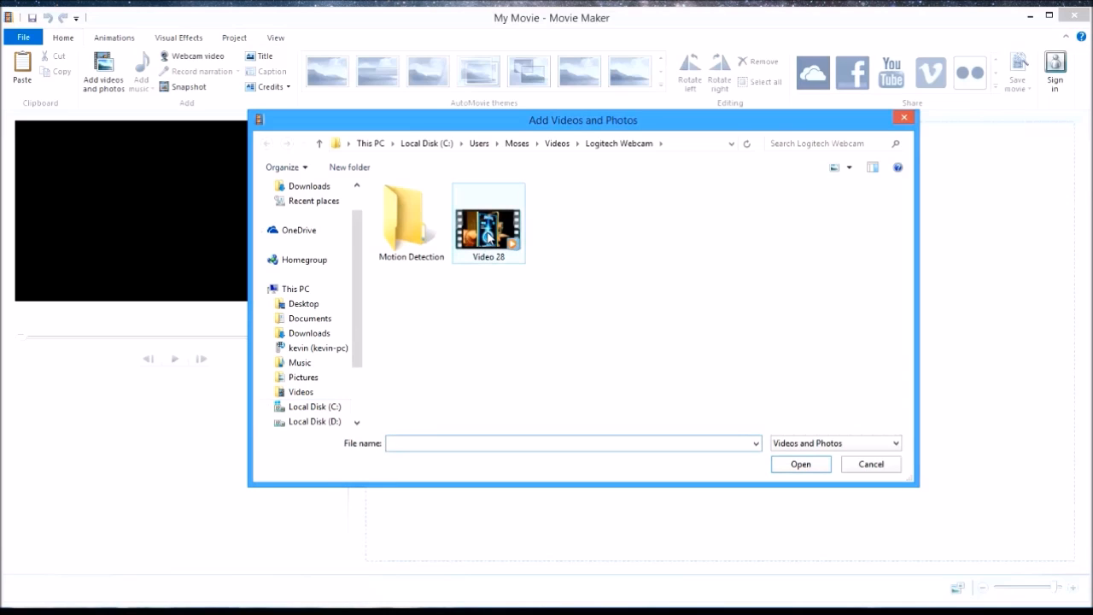
pyautogui.click(487, 237)
pyautogui.click(803, 467)
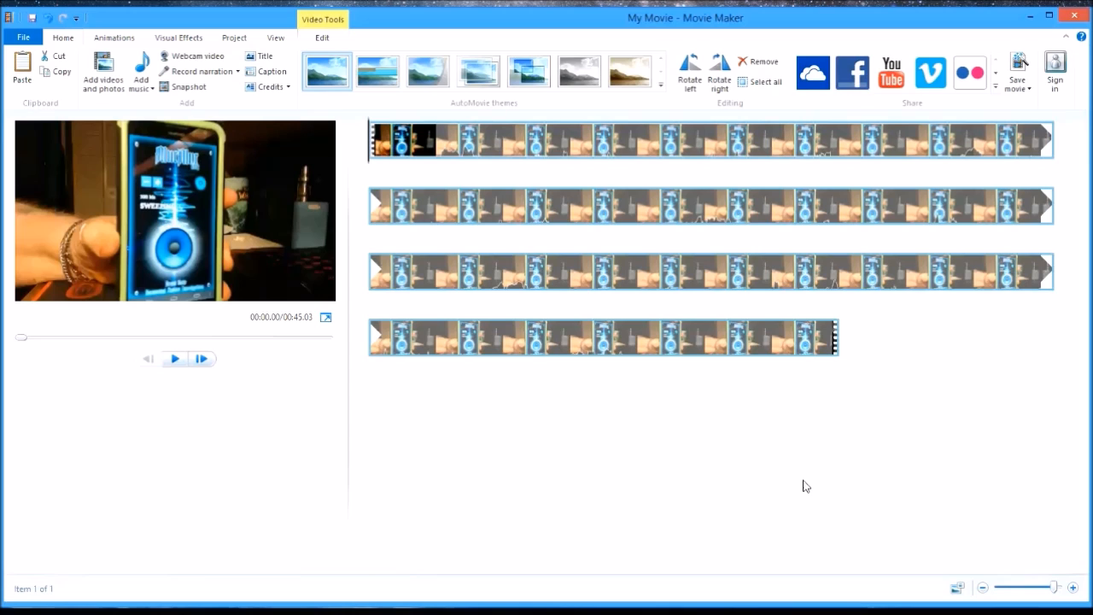
# - Stretch the timeline to its widest zoom and play the clip from the beginning to about 20 seconds
pyautogui.moveTo(1055, 588); pyautogui.dragTo(1008, 595)
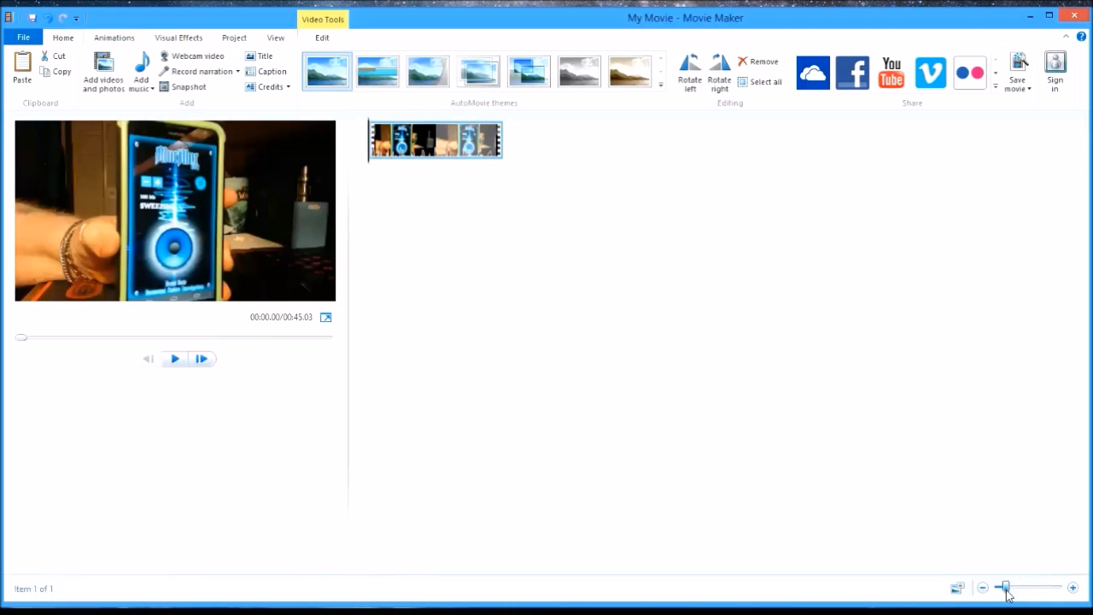
pyautogui.moveTo(1007, 595); pyautogui.dragTo(1072, 593)
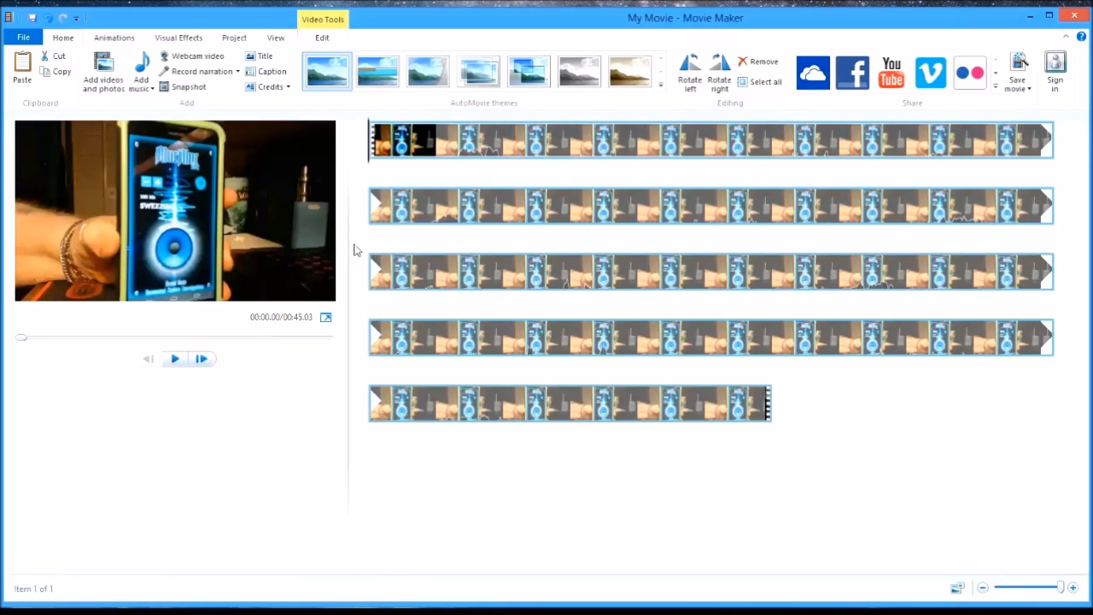
pyautogui.click(176, 360)
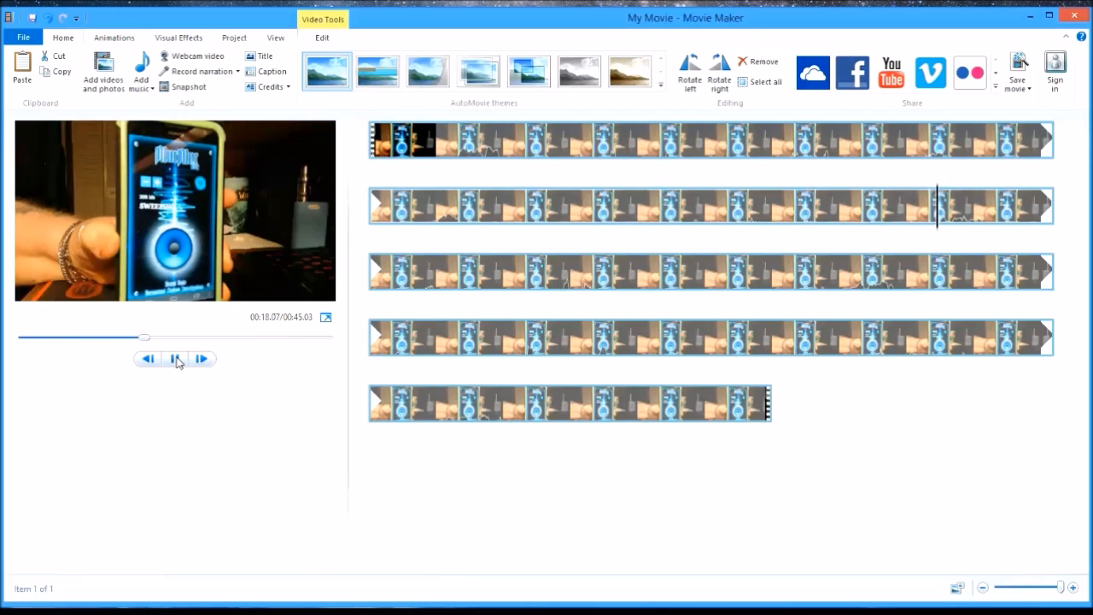
pyautogui.click(176, 359)
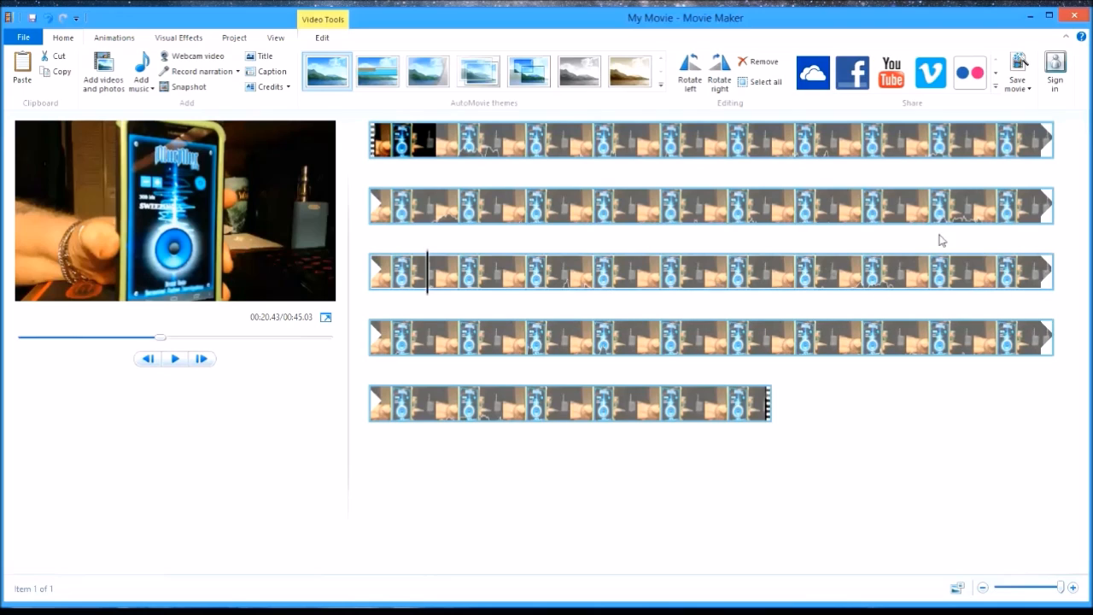
# - Replay the passage between about 16 and 21 seconds several times to examine its audio
pyautogui.click(844, 209)
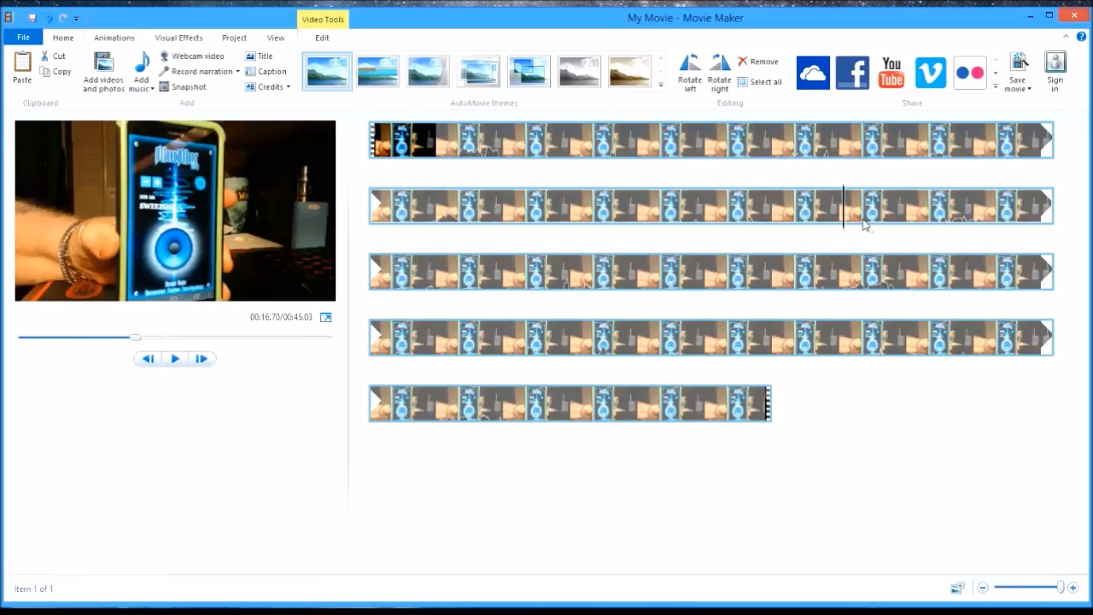
pyautogui.click(176, 360)
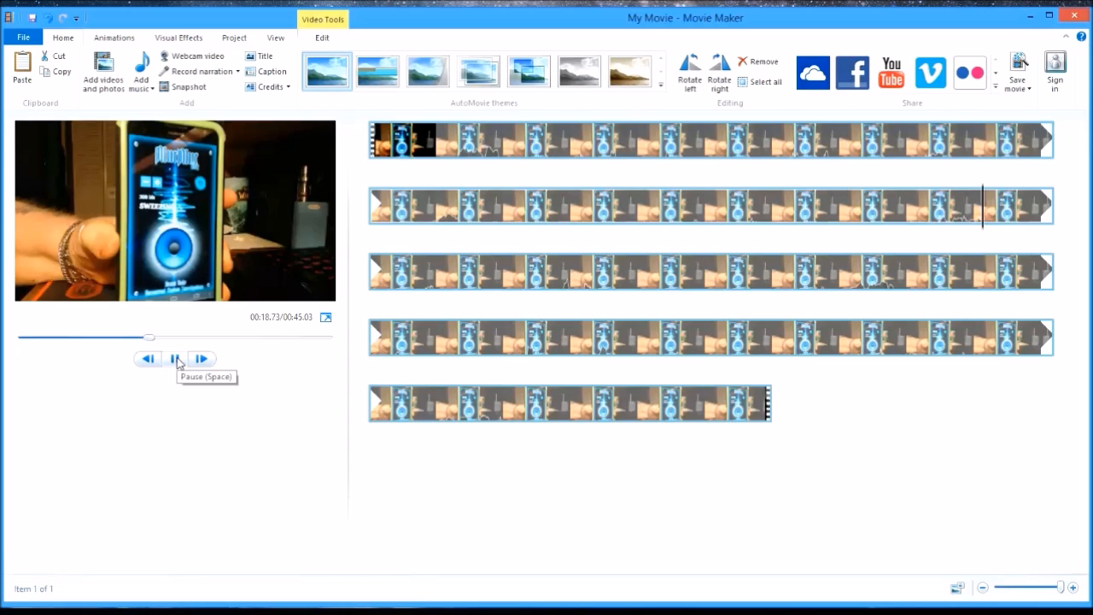
pyautogui.click(176, 360)
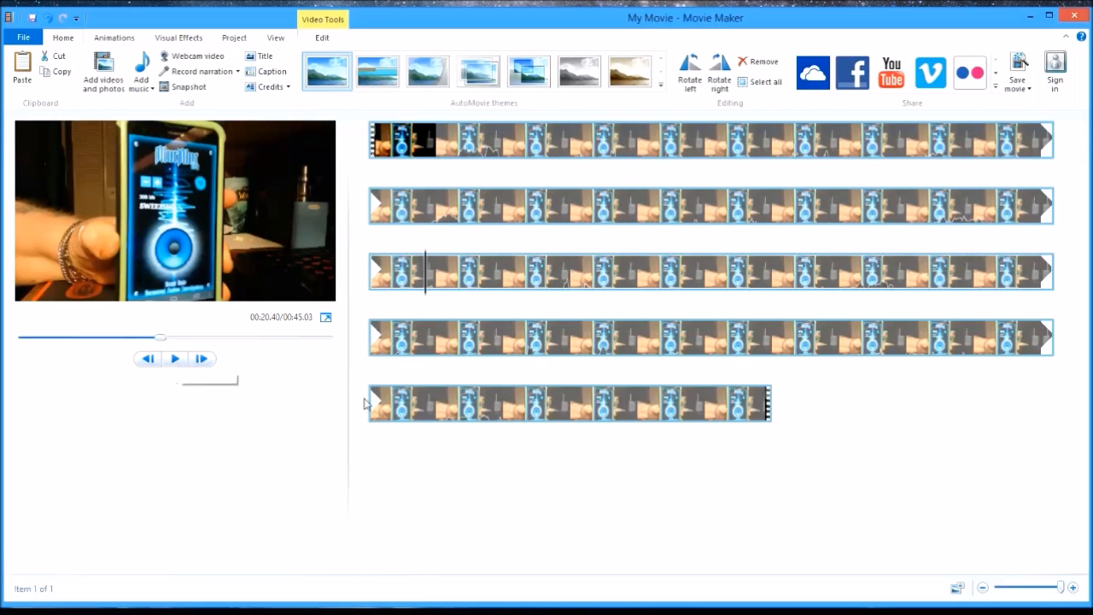
pyautogui.click(976, 210)
pyautogui.click(176, 360)
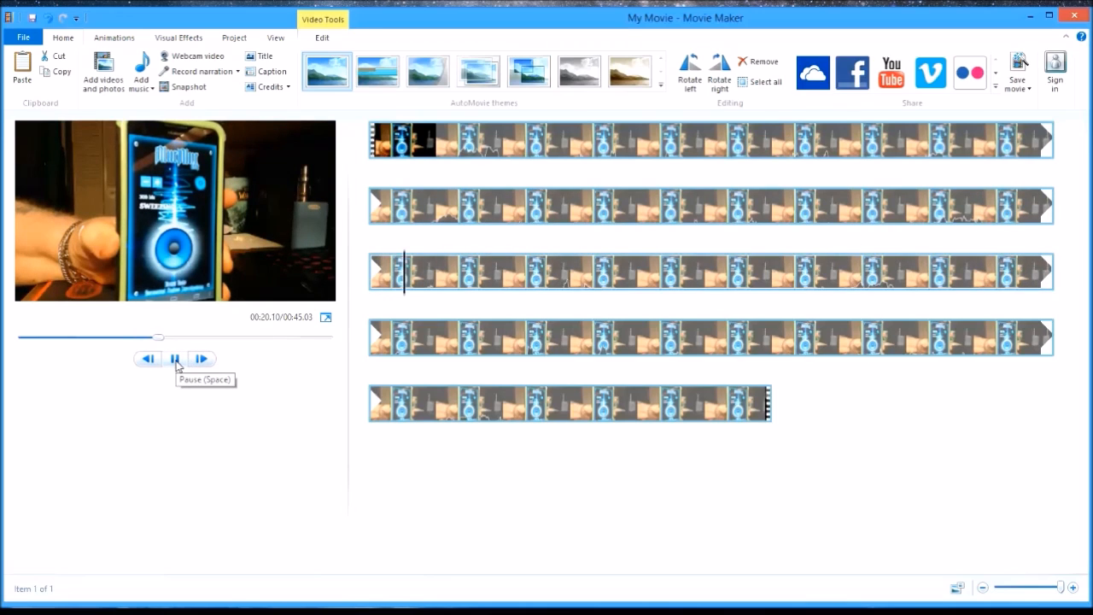
pyautogui.click(176, 359)
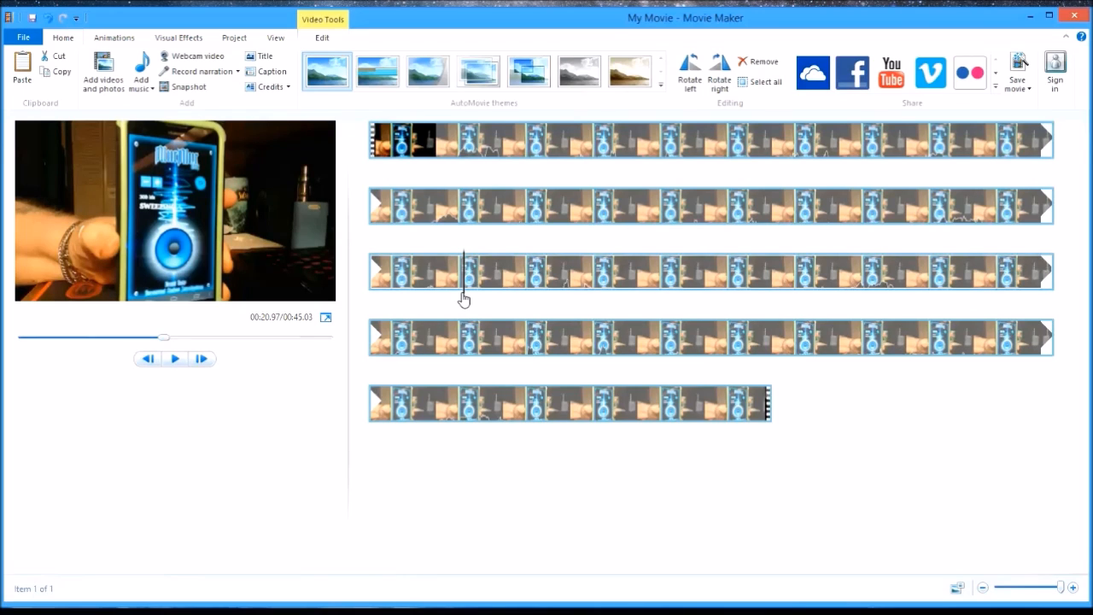
pyautogui.click(975, 213)
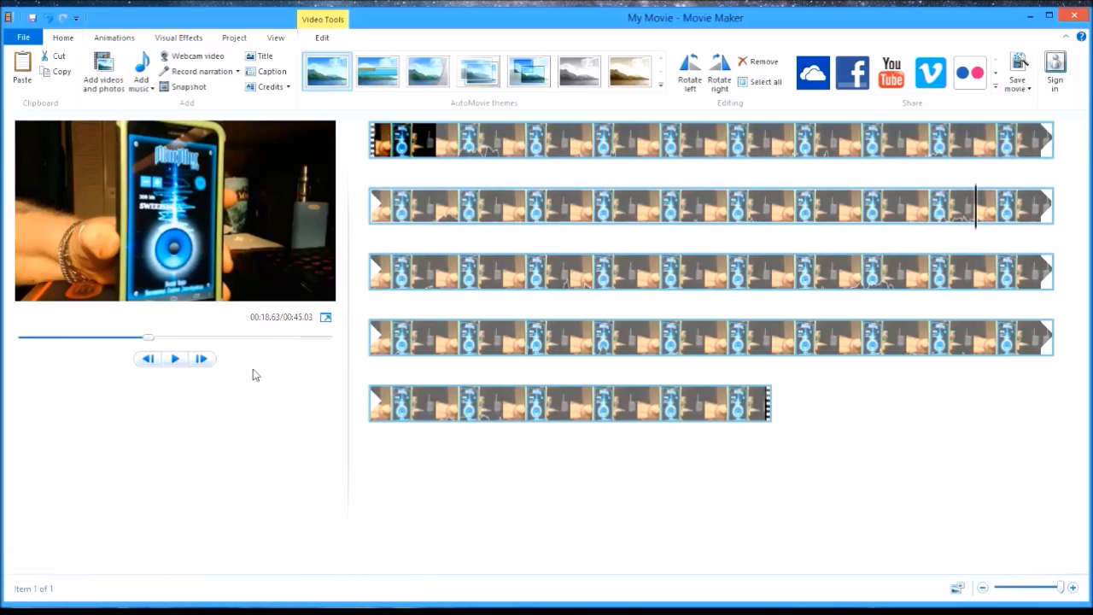
pyautogui.click(774, 217)
pyautogui.click(977, 214)
pyautogui.click(173, 359)
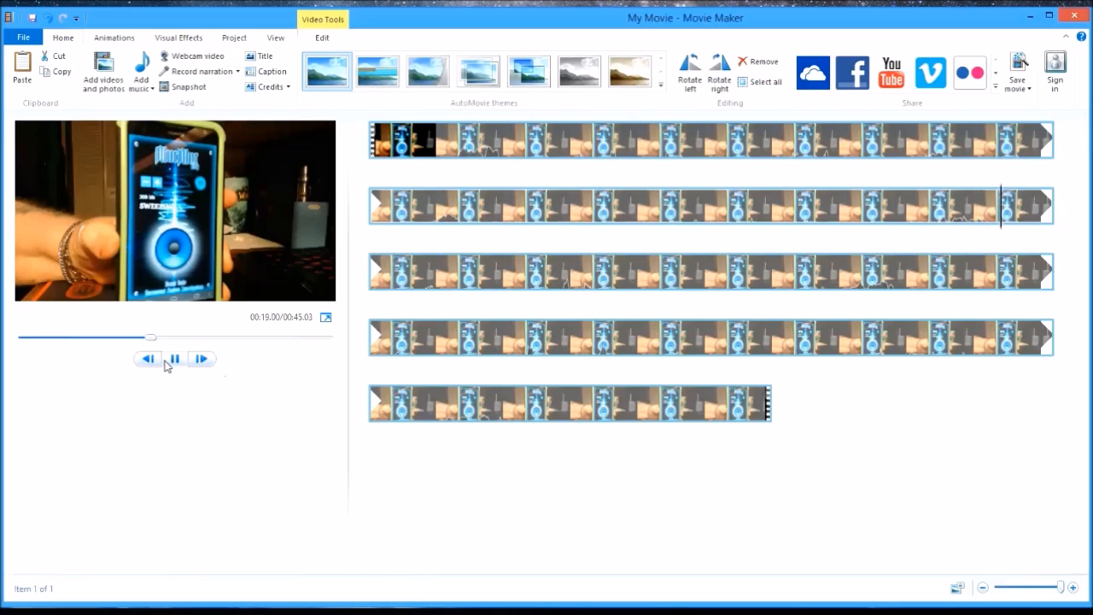
pyautogui.click(168, 362)
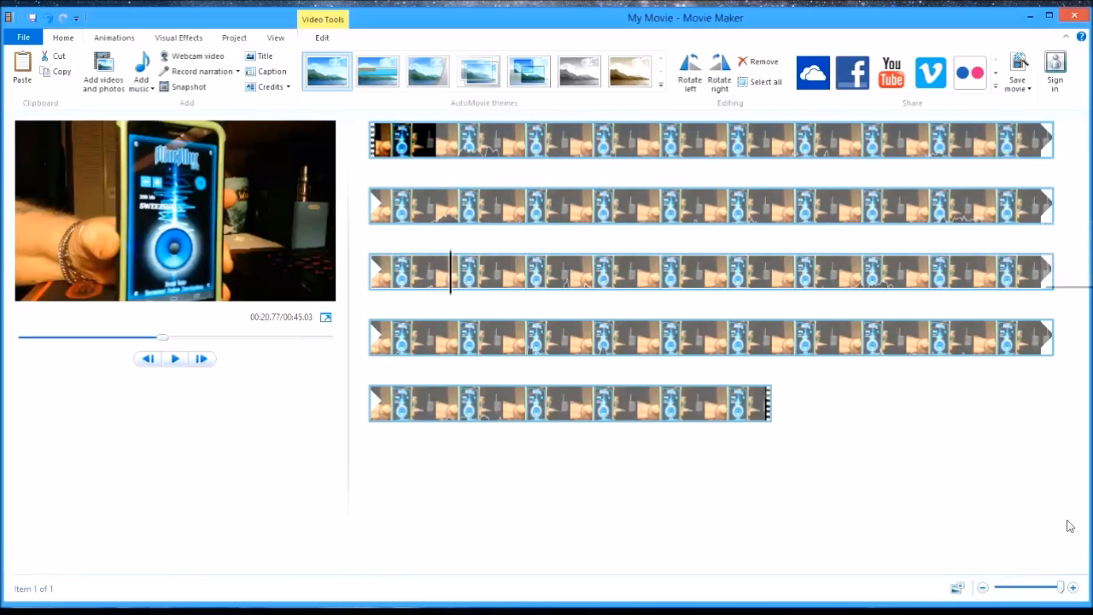
# - Play the clip on to about 31 seconds, and replay it from about 16 to 21 seconds to examine the audio
pyautogui.moveTo(1062, 585); pyautogui.dragTo(1055, 585)
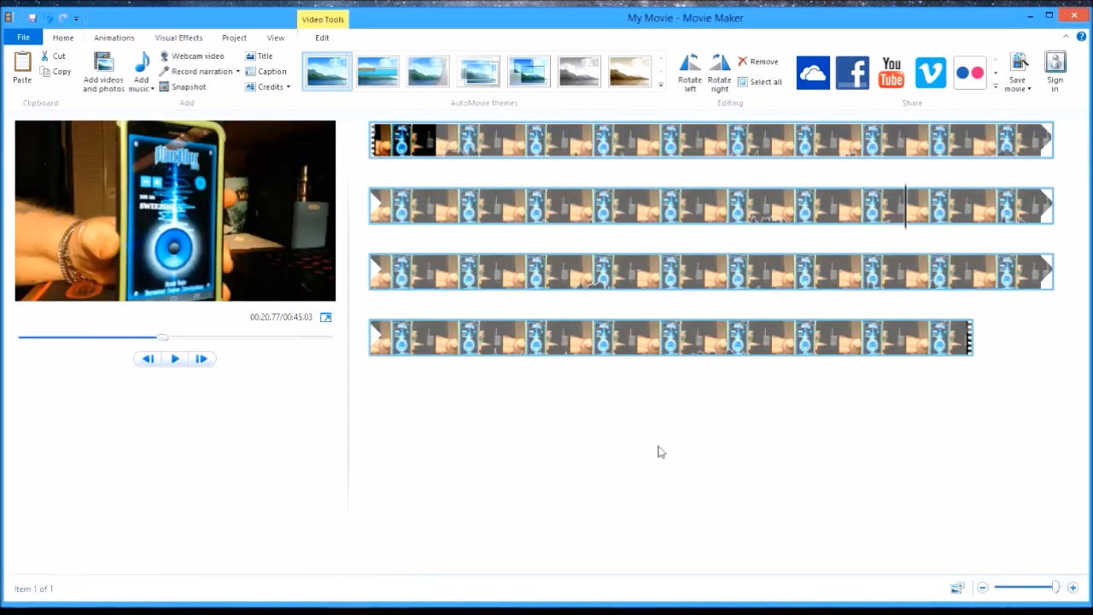
pyautogui.click(175, 359)
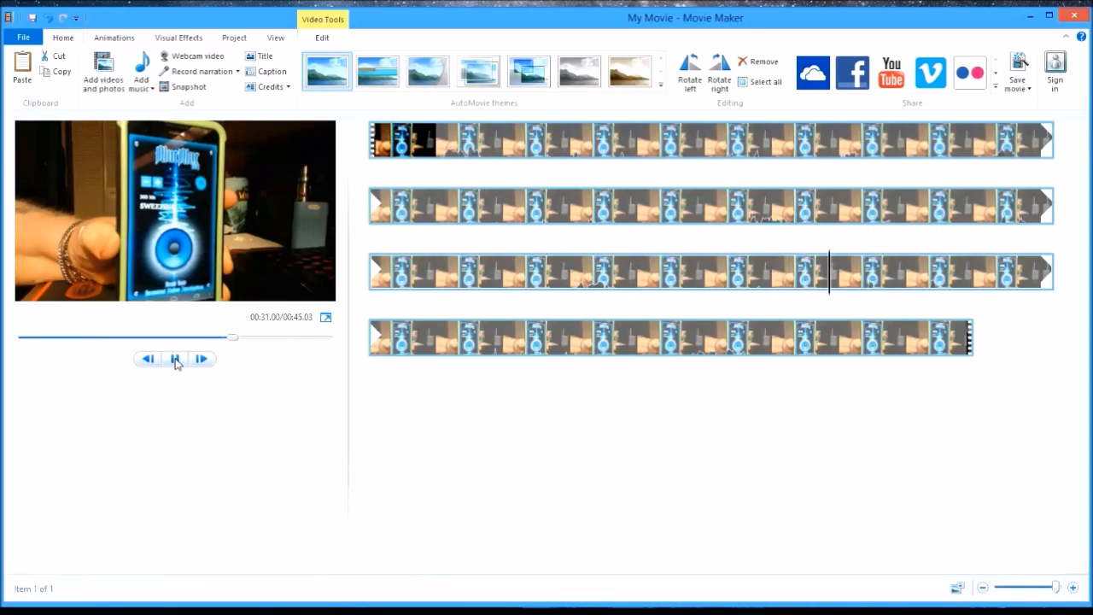
pyautogui.click(176, 360)
pyautogui.click(640, 208)
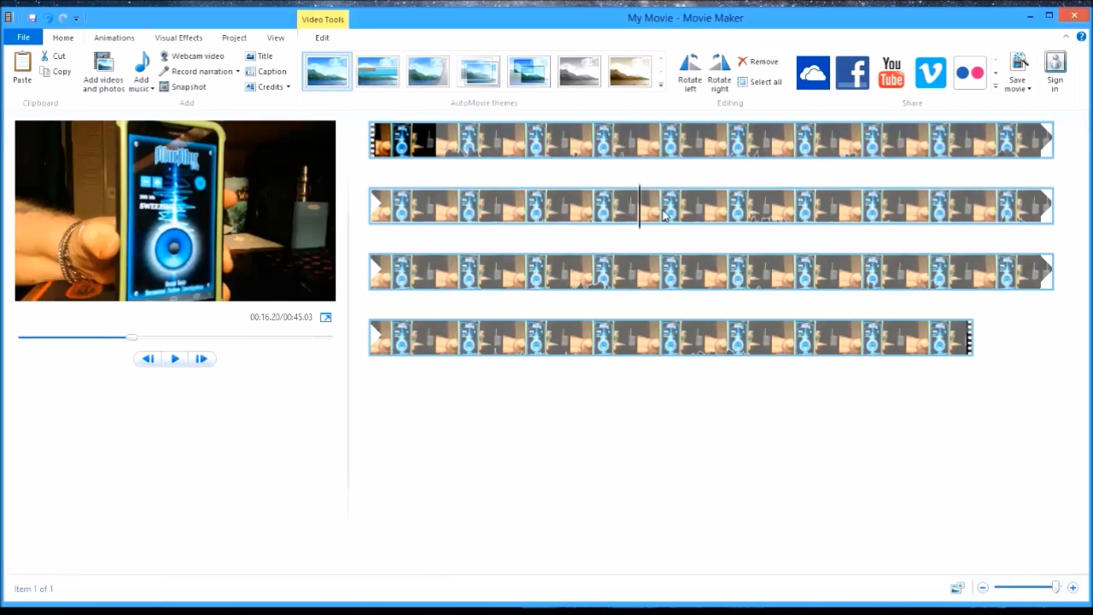
pyautogui.click(173, 358)
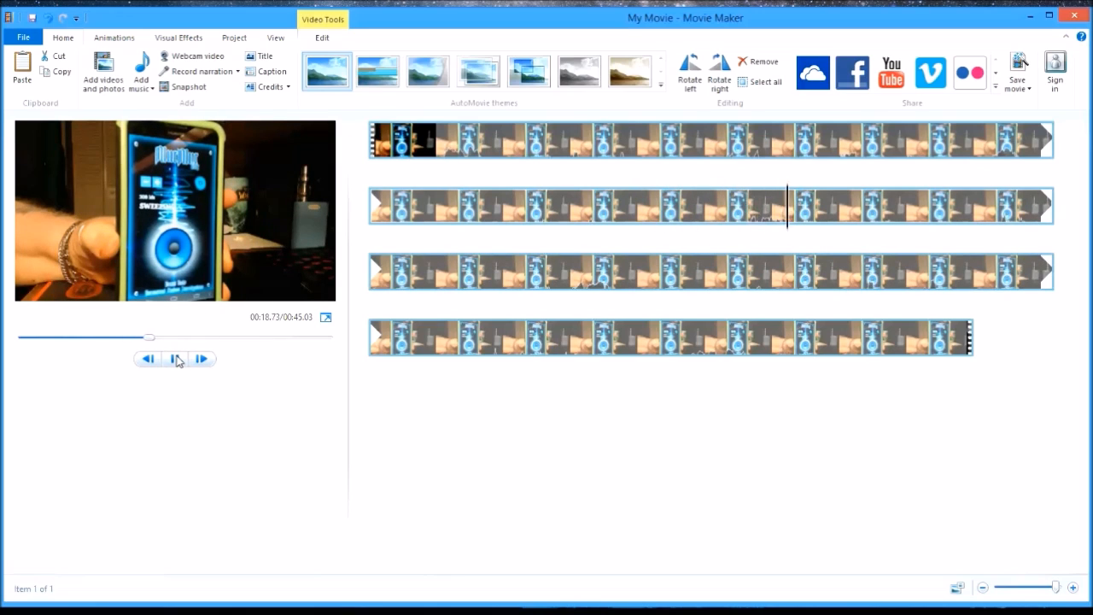
pyautogui.click(175, 358)
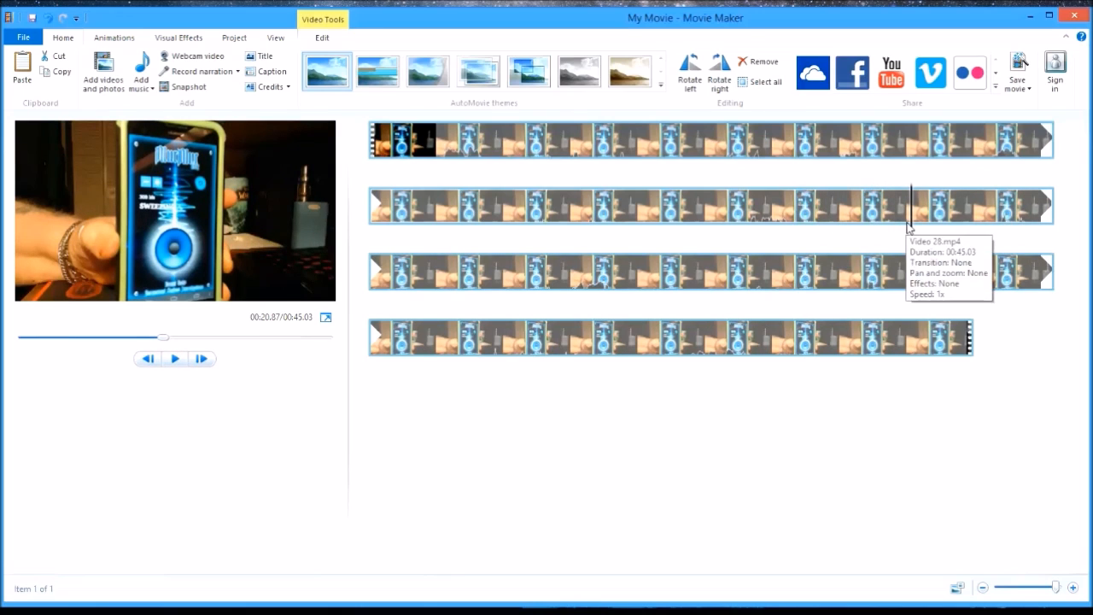
# - Replay the short phrase starting near 19.5 seconds and place the playhead at its start, at about 19.6 seconds
pyautogui.moveTo(910, 234); pyautogui.dragTo(832, 237)
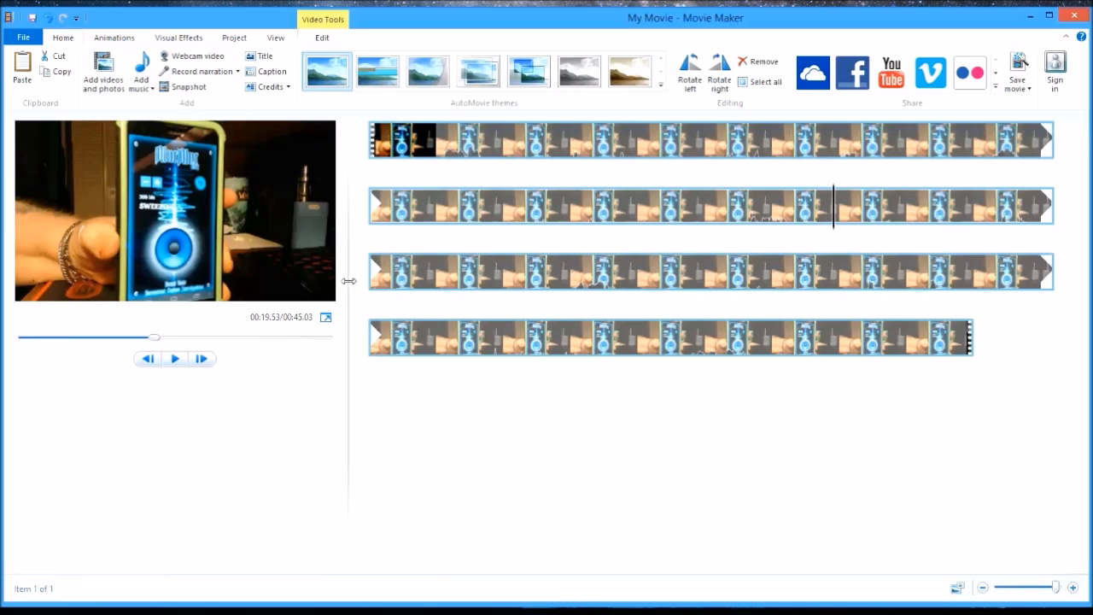
pyautogui.click(177, 359)
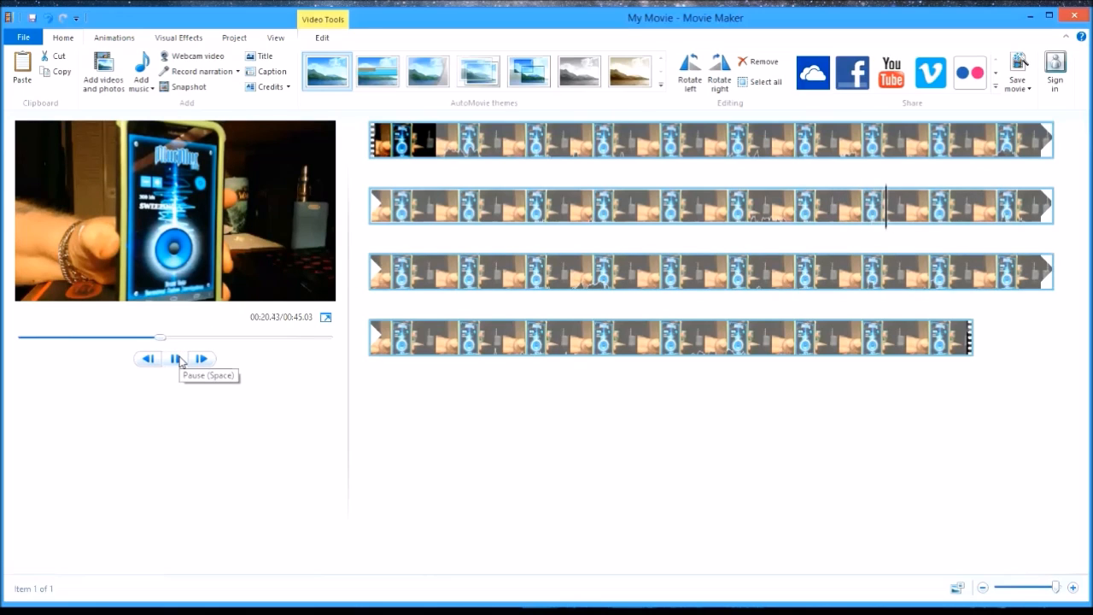
pyautogui.click(201, 359)
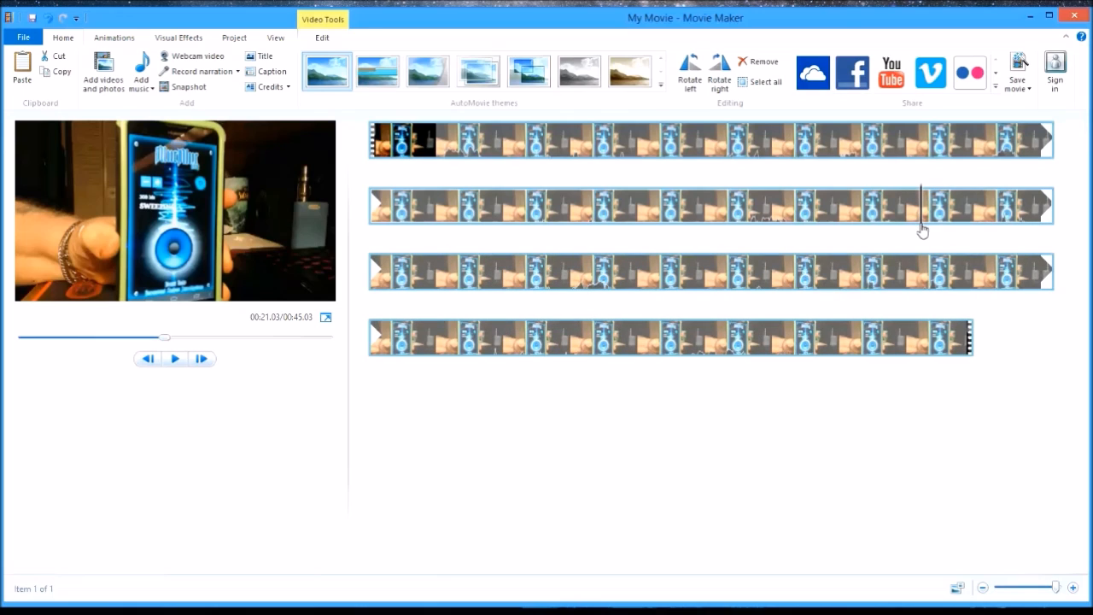
pyautogui.moveTo(922, 231); pyautogui.dragTo(835, 248)
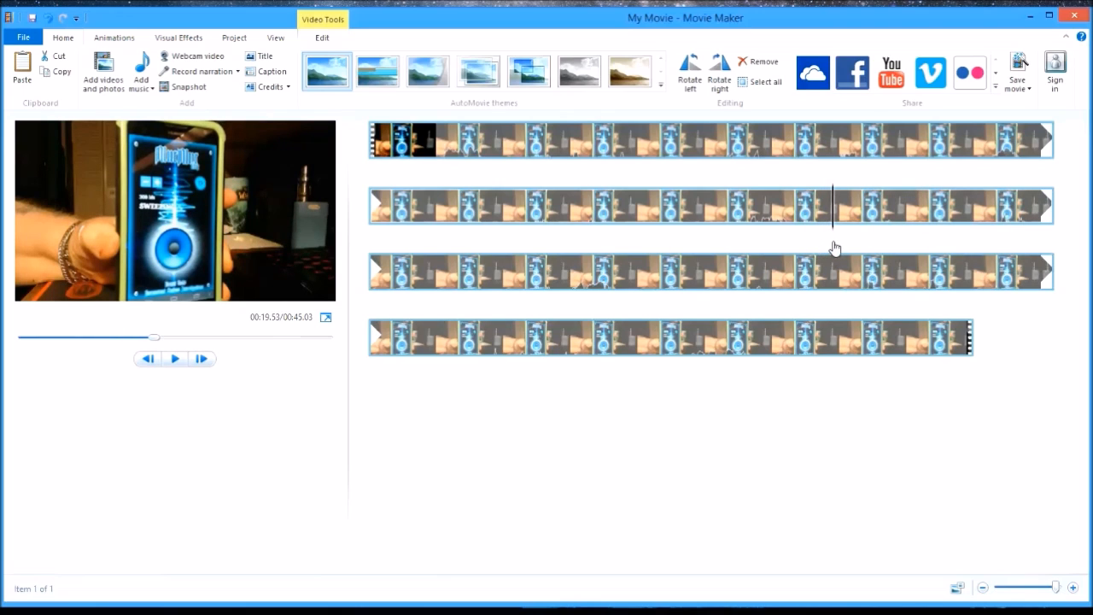
pyautogui.click(175, 359)
pyautogui.click(175, 358)
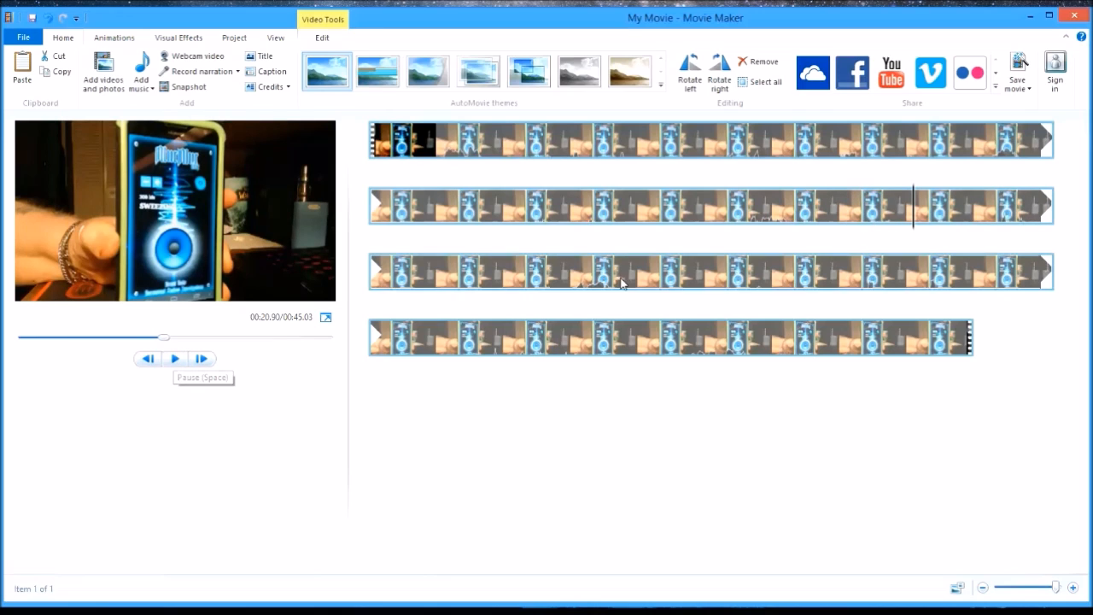
pyautogui.moveTo(912, 229); pyautogui.dragTo(838, 242)
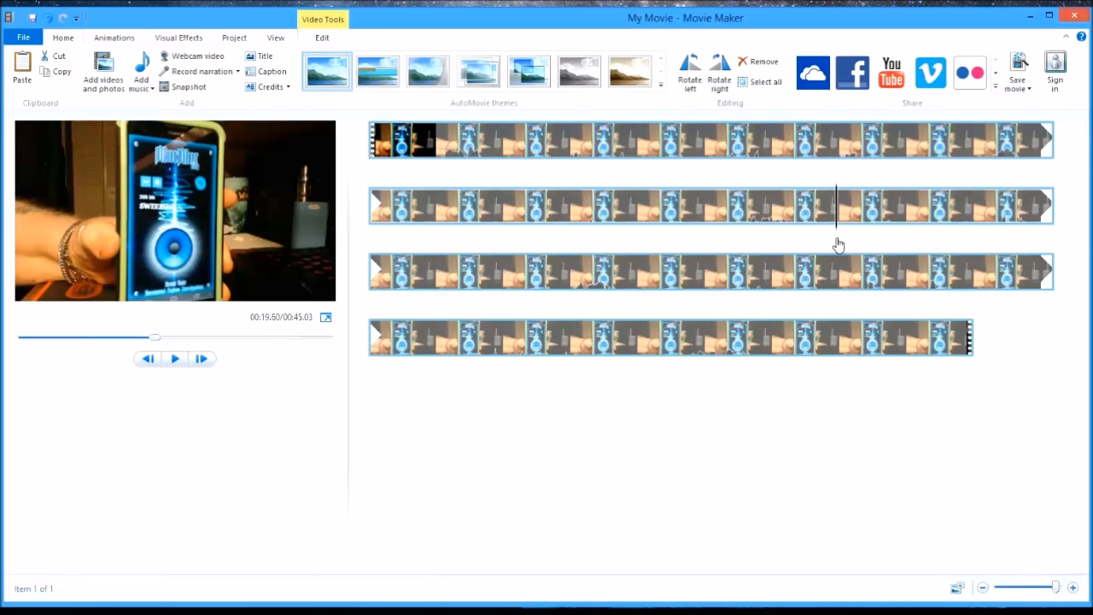
pyautogui.click(175, 358)
pyautogui.click(175, 359)
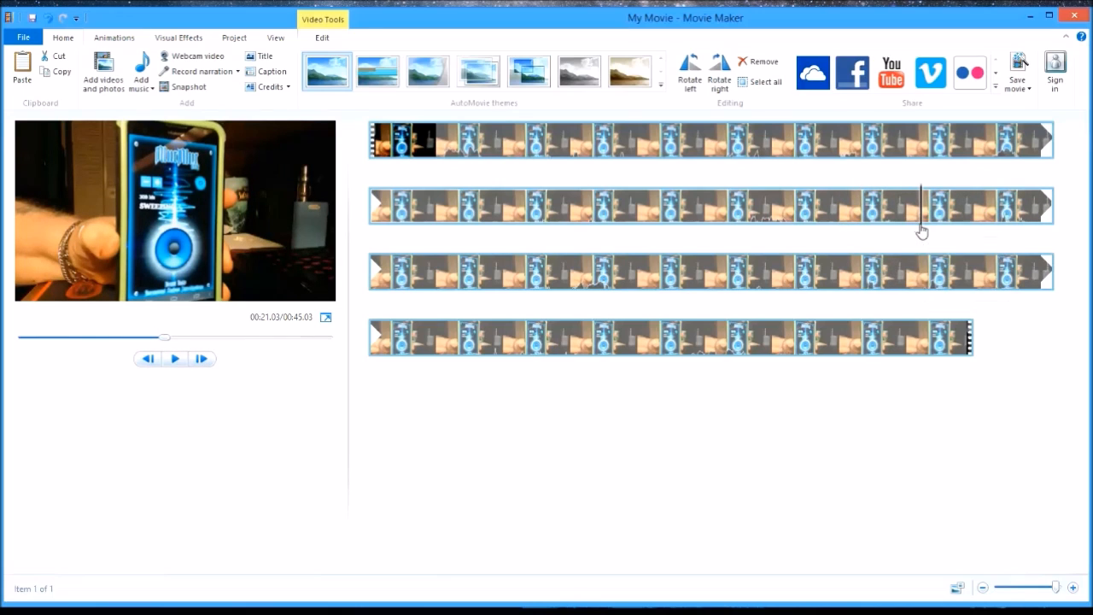
pyautogui.moveTo(915, 228); pyautogui.dragTo(841, 237)
# - Add a caption at the playhead, replace its placeholder text with "Help me Stash", and make it bold
pyautogui.click(271, 73)
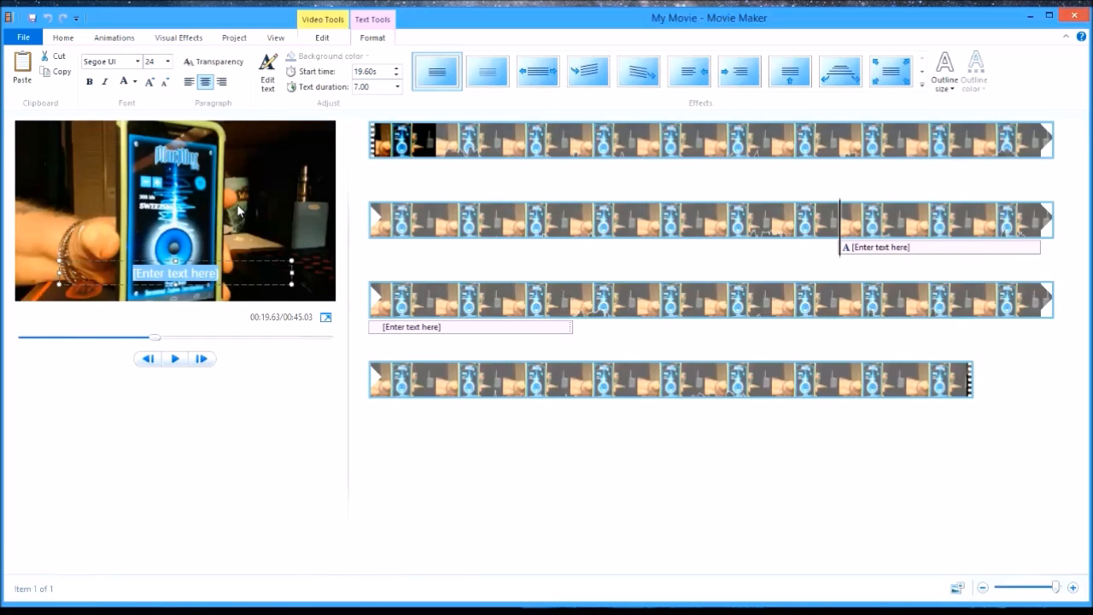
pyautogui.click(313, 429)
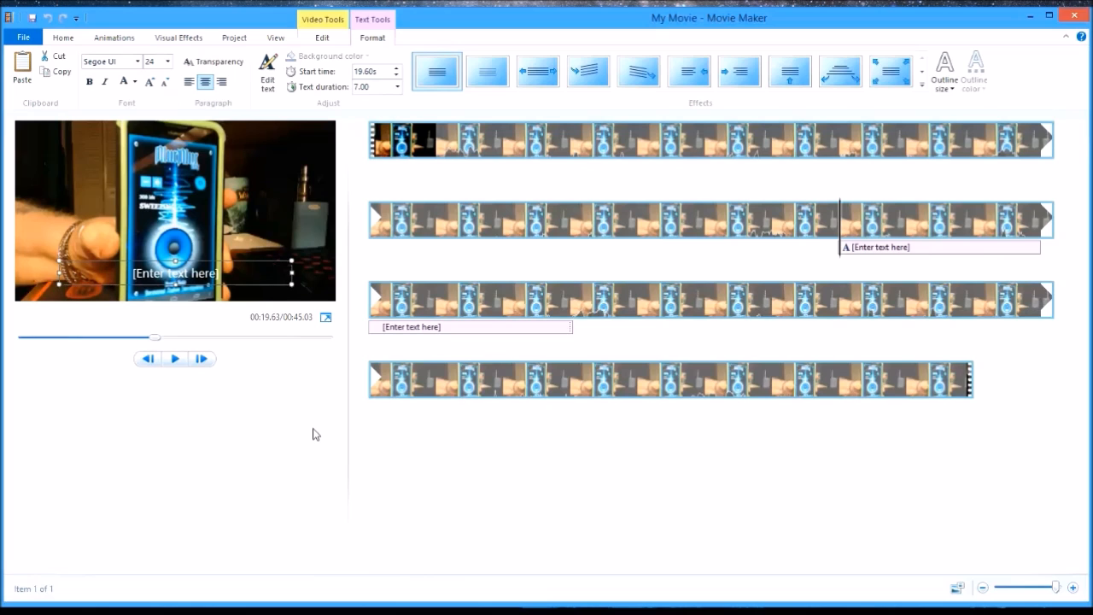
pyautogui.click(227, 281)
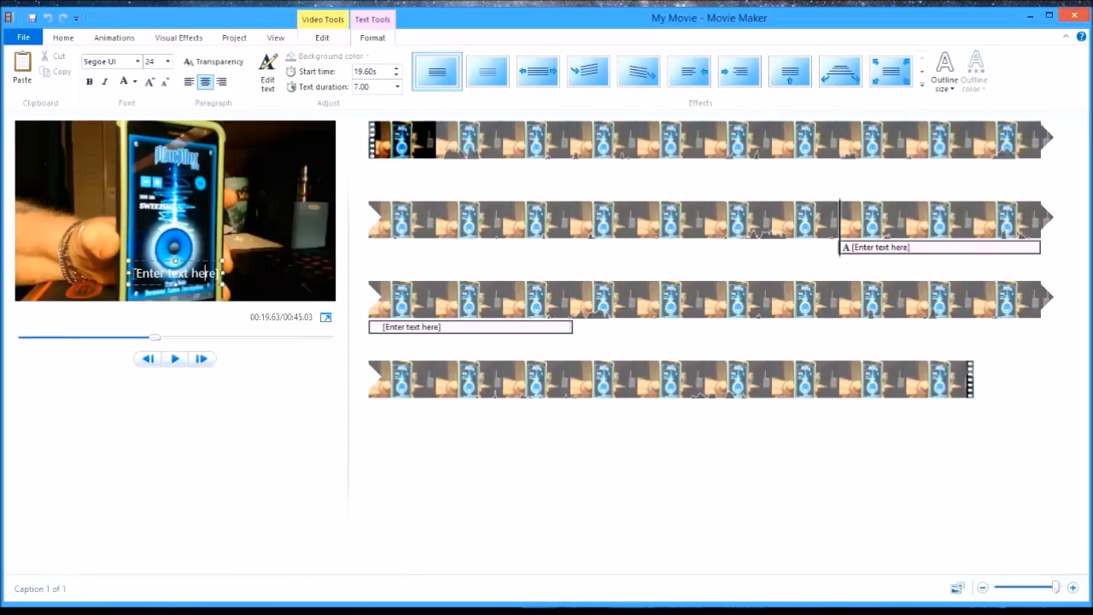
pyautogui.click(205, 273)
pyautogui.press('BackSpace')
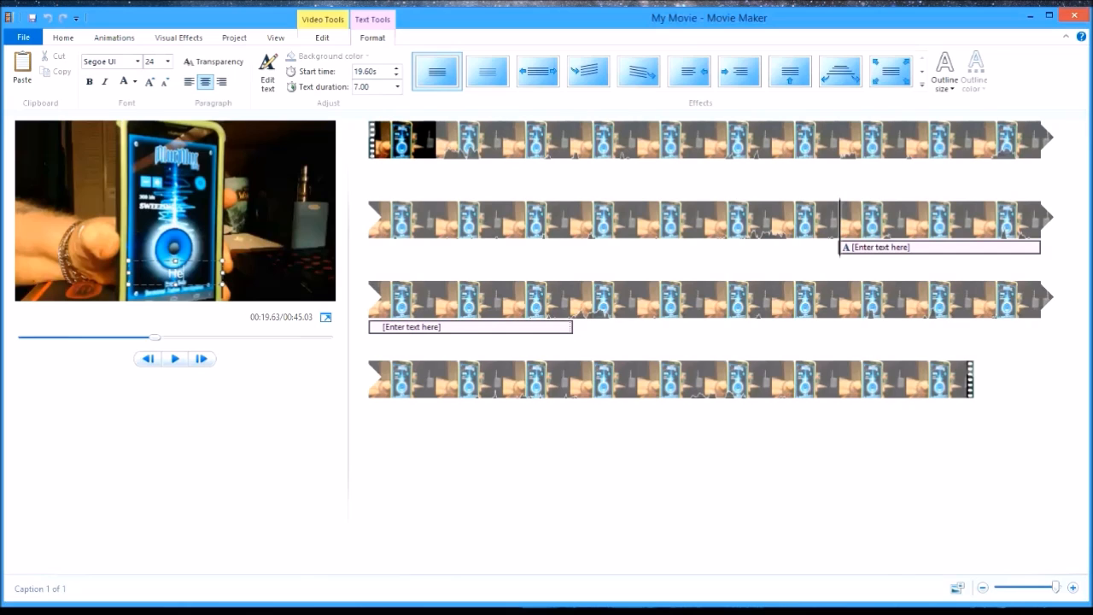
pyautogui.write('p me Stash')
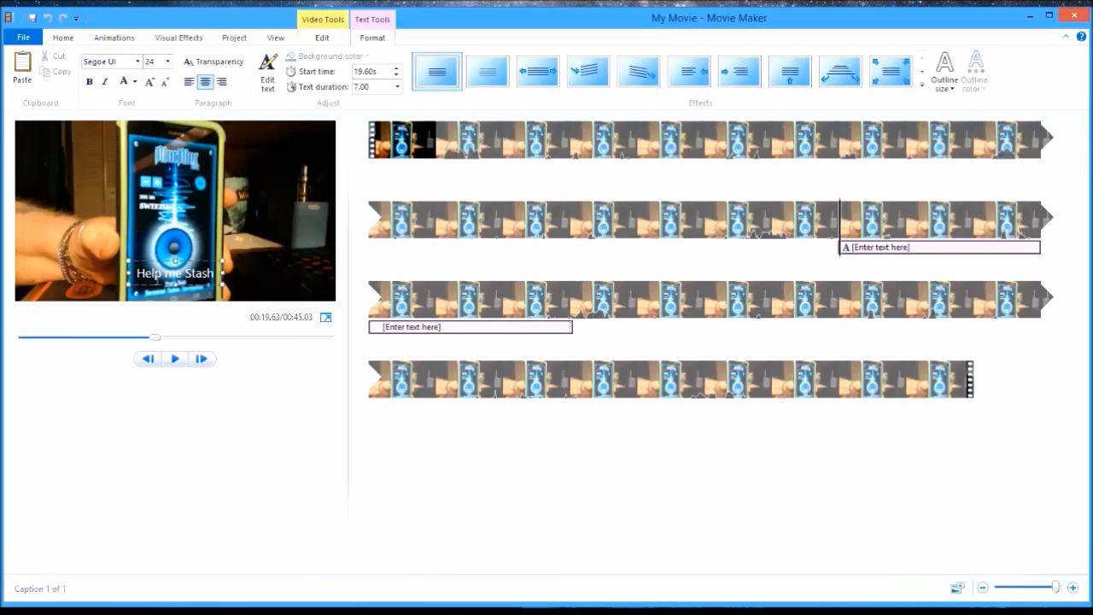
pyautogui.click(89, 82)
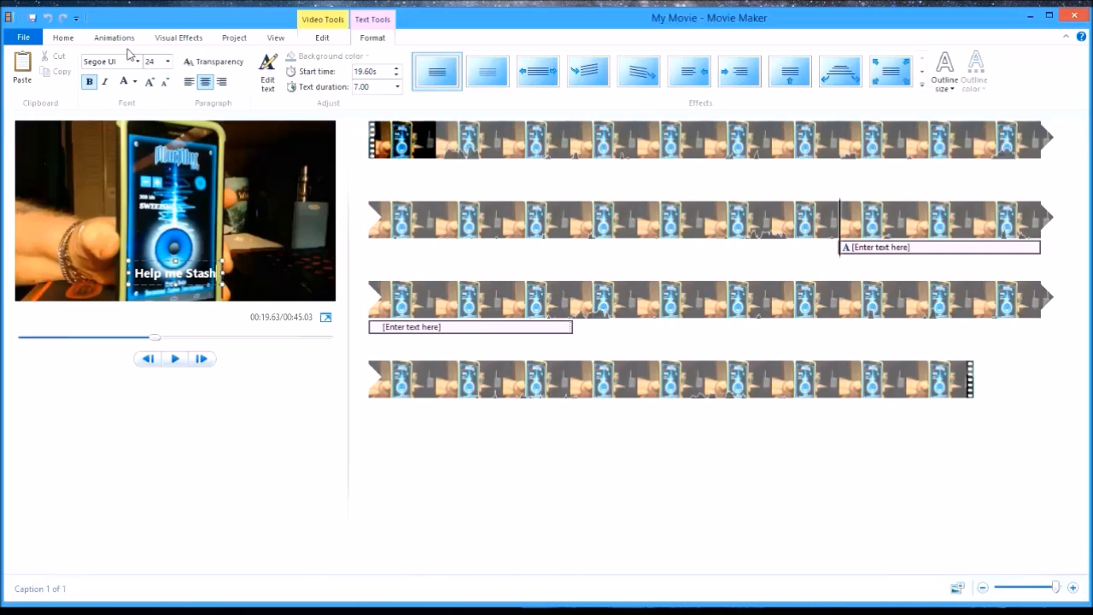
# - Try red on the "Help me Stash" caption text, and settle on yellow
pyautogui.click(134, 83)
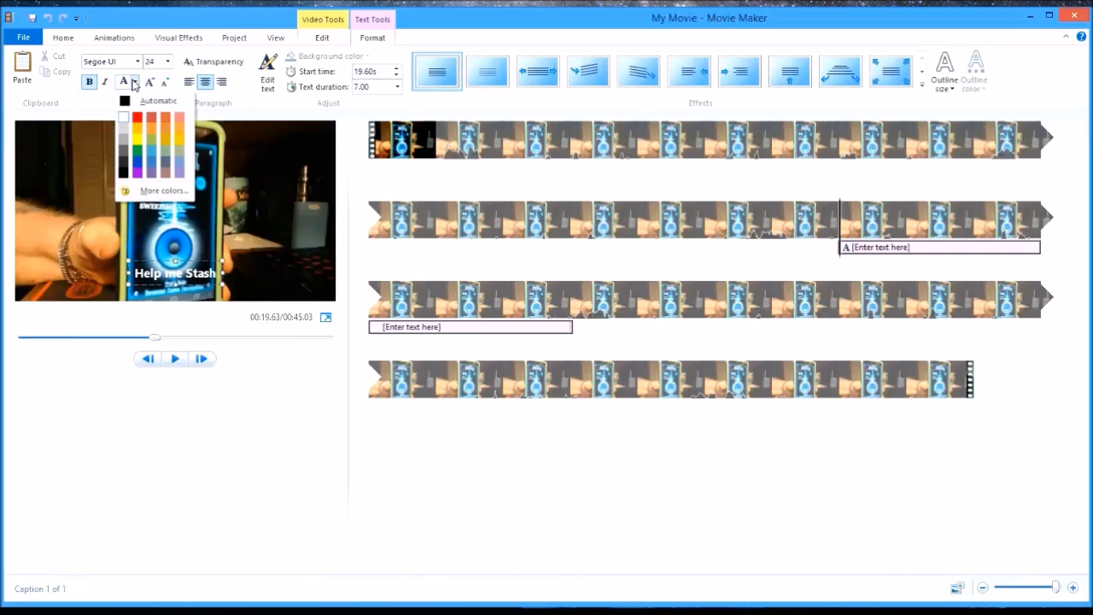
pyautogui.click(139, 118)
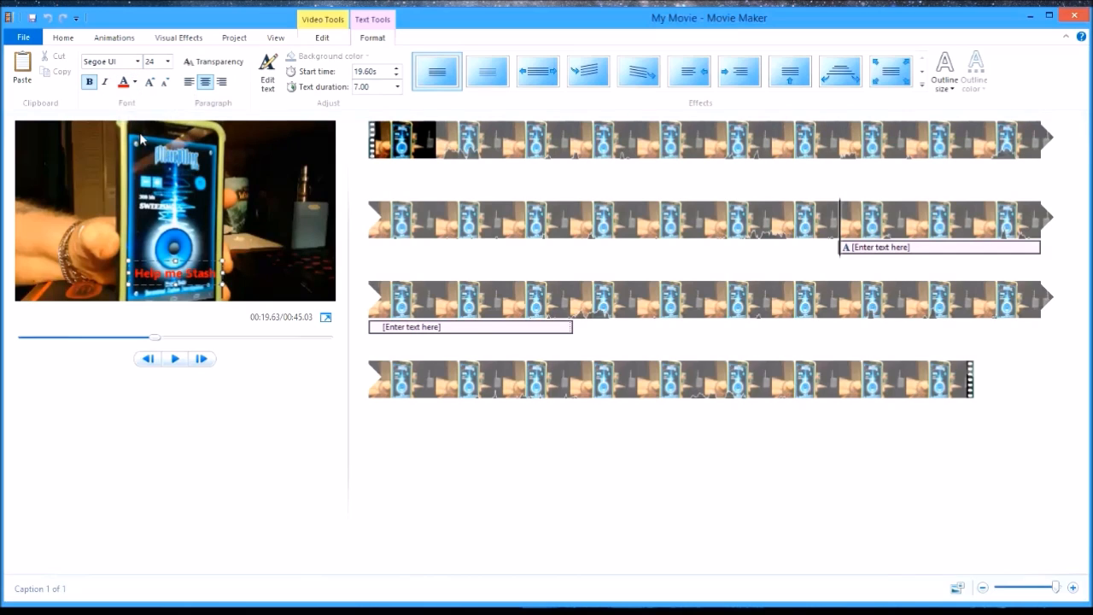
pyautogui.click(134, 83)
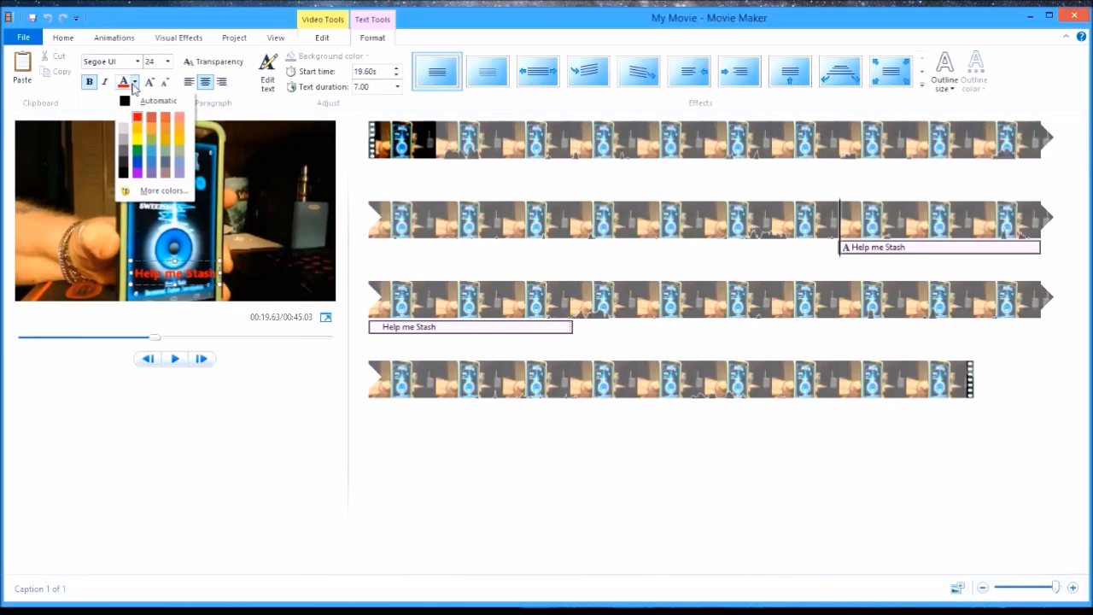
pyautogui.click(138, 128)
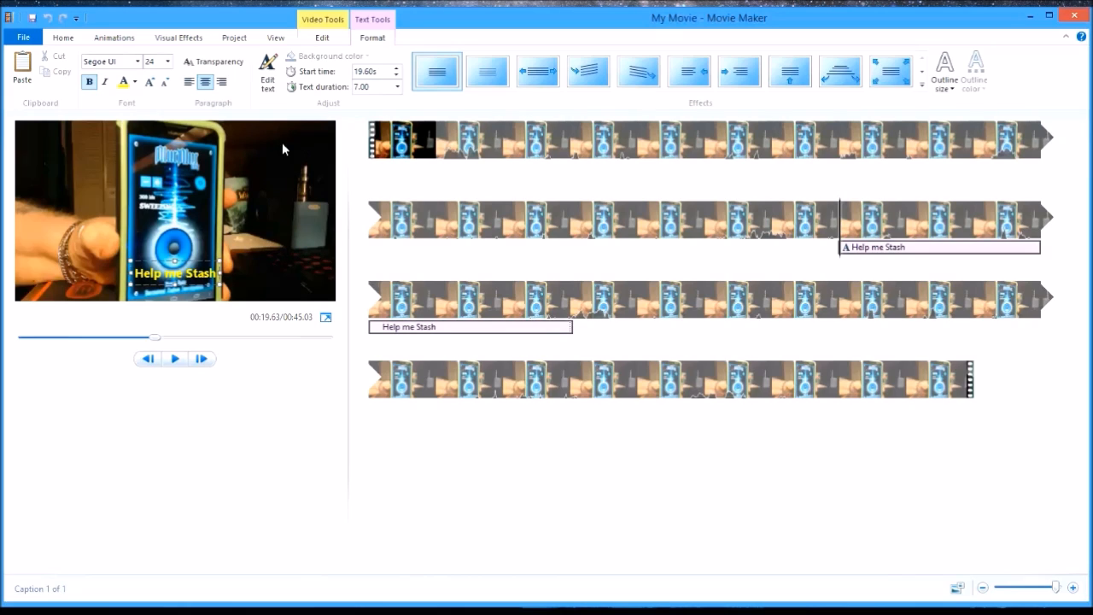
# - Try larger caption text up to size 48, reduce it to 20, and move the caption to the frame's upper-right dark area beside the phone
pyautogui.click(151, 82)
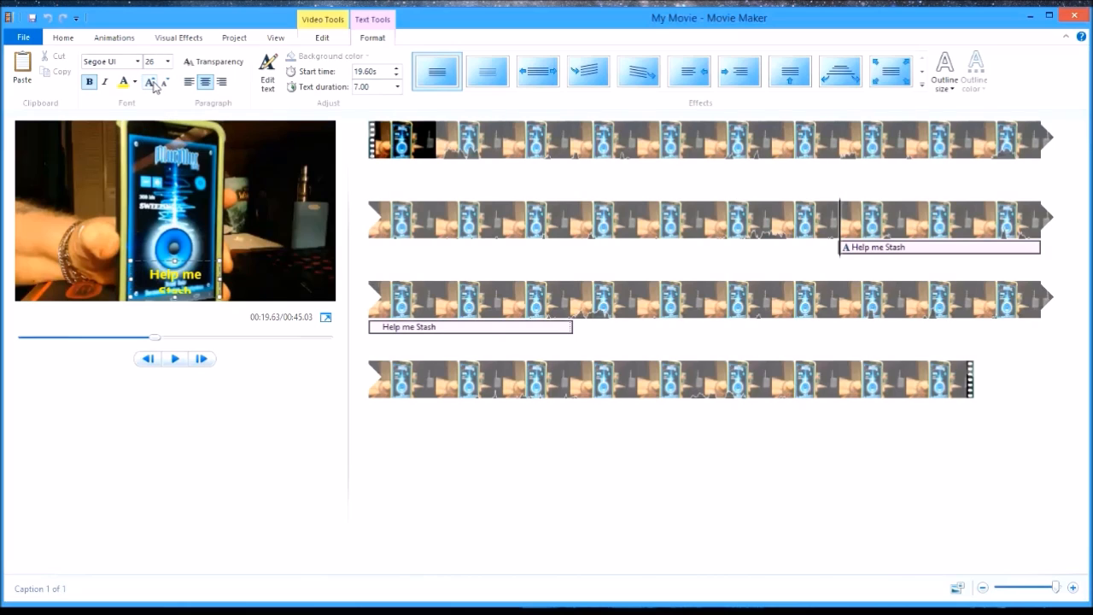
pyautogui.click(151, 82)
pyautogui.click(151, 82)
pyautogui.click(151, 82)
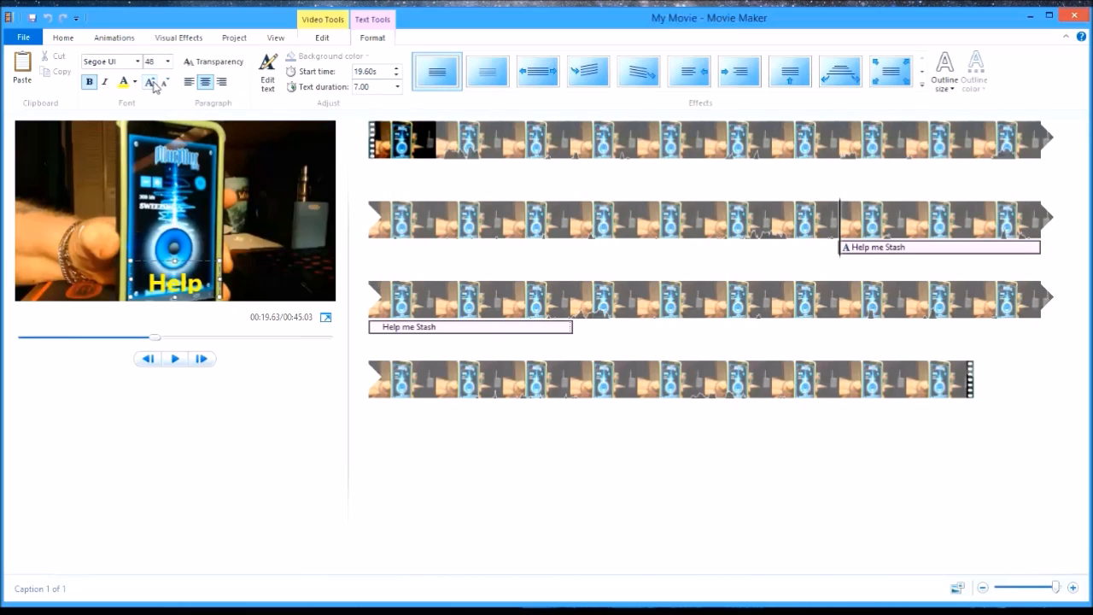
pyautogui.click(165, 82)
pyautogui.click(166, 82)
pyautogui.click(166, 82)
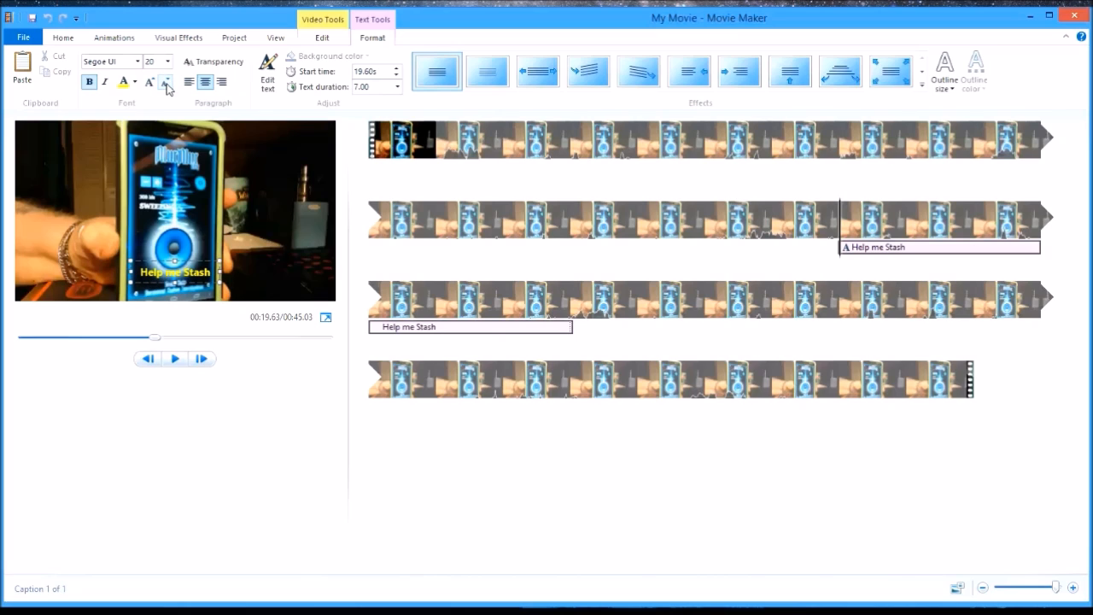
pyautogui.moveTo(189, 259); pyautogui.dragTo(284, 130)
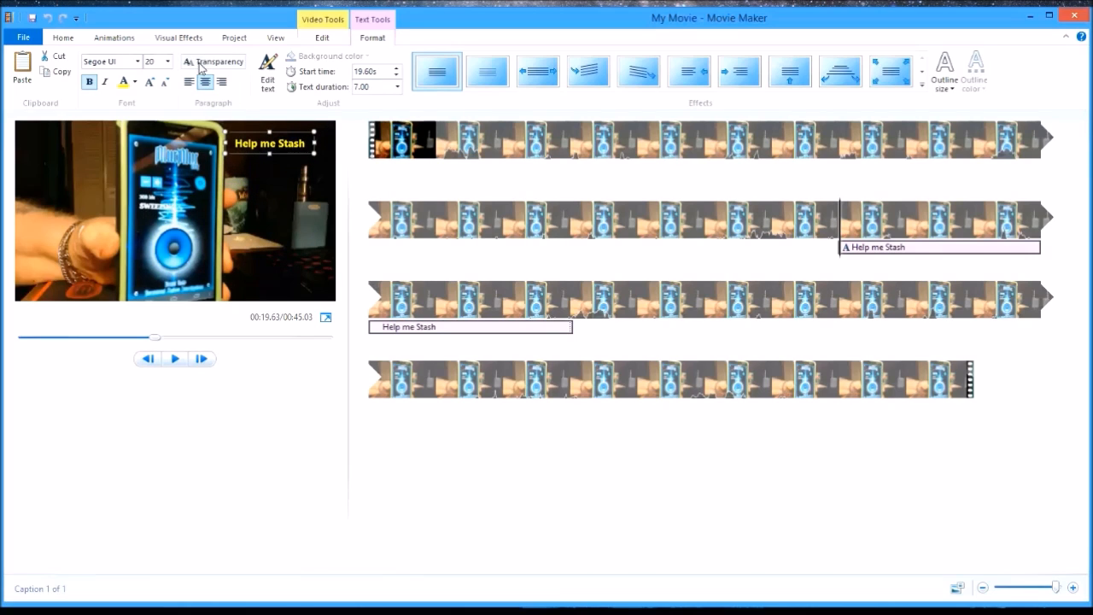
# - Try the caption at size 48, set its font size to 24, and shift it slightly to the right within the frame
pyautogui.click(151, 82)
pyautogui.click(152, 83)
pyautogui.click(152, 83)
pyautogui.click(152, 83)
pyautogui.click(152, 82)
pyautogui.click(152, 83)
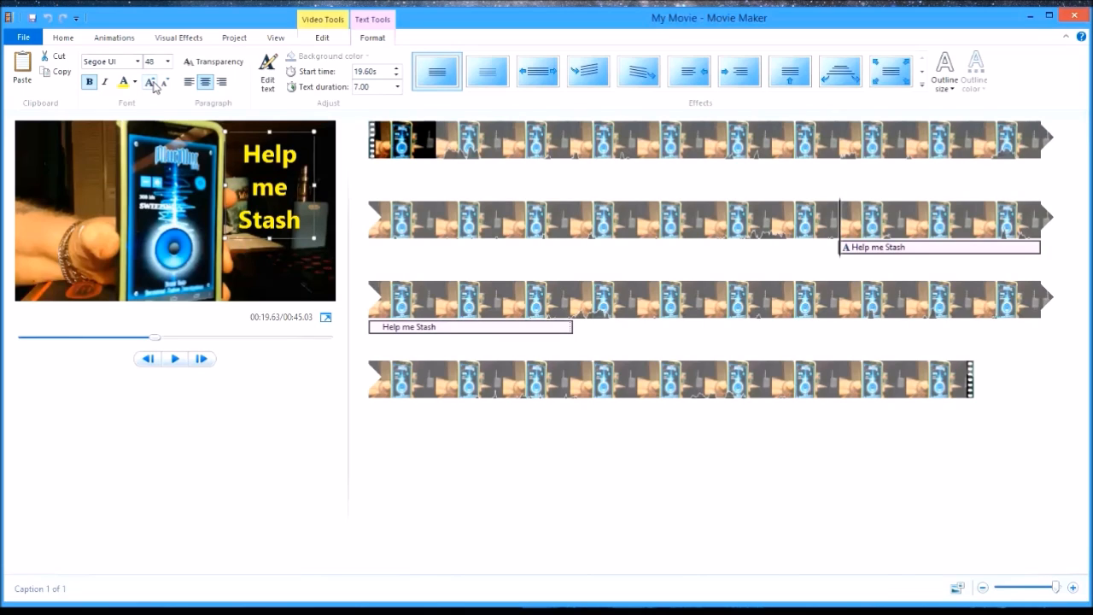
pyautogui.click(152, 83)
pyautogui.click(165, 86)
pyautogui.click(166, 85)
pyautogui.click(166, 85)
pyautogui.click(165, 86)
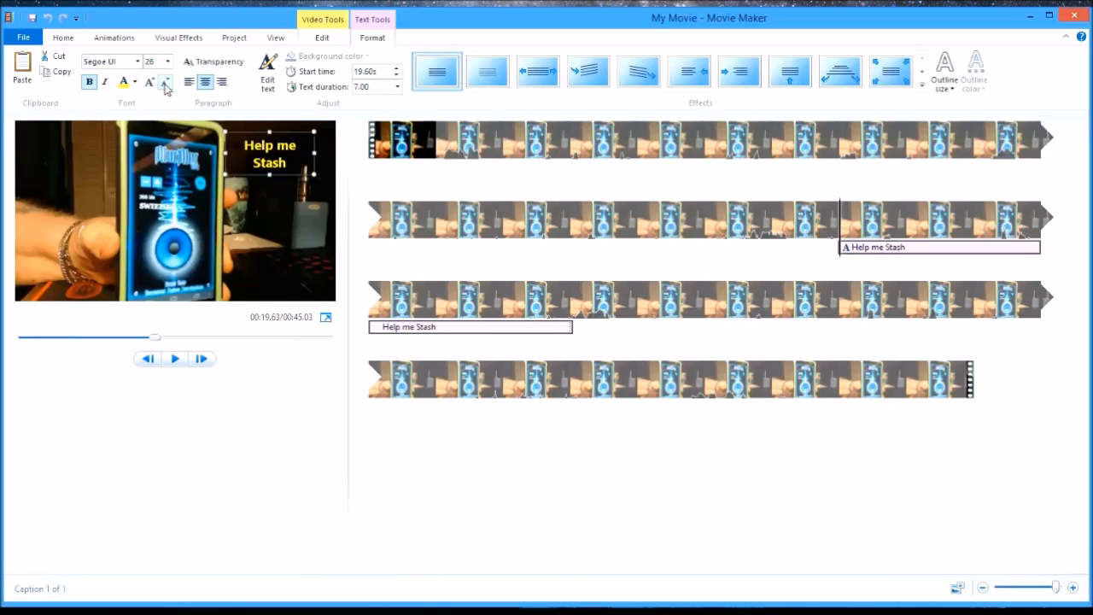
pyautogui.click(165, 86)
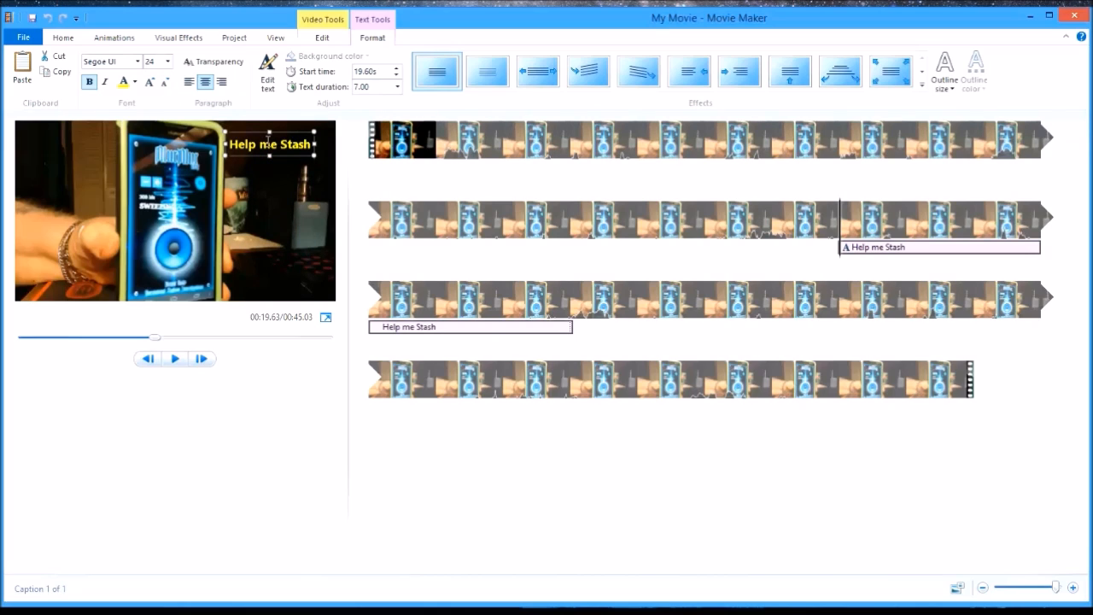
pyautogui.moveTo(281, 131)
pyautogui.mouseDown()
pyautogui.moveTo(295, 158)
pyautogui.moveTo(291, 170)
pyautogui.moveTo(284, 141)
pyautogui.moveTo(260, 237)
pyautogui.moveTo(281, 242)
pyautogui.moveTo(290, 165)
pyautogui.moveTo(189, 181)
pyautogui.moveTo(68, 122)
pyautogui.moveTo(297, 125)
pyautogui.moveTo(289, 132)
pyautogui.mouseUp()
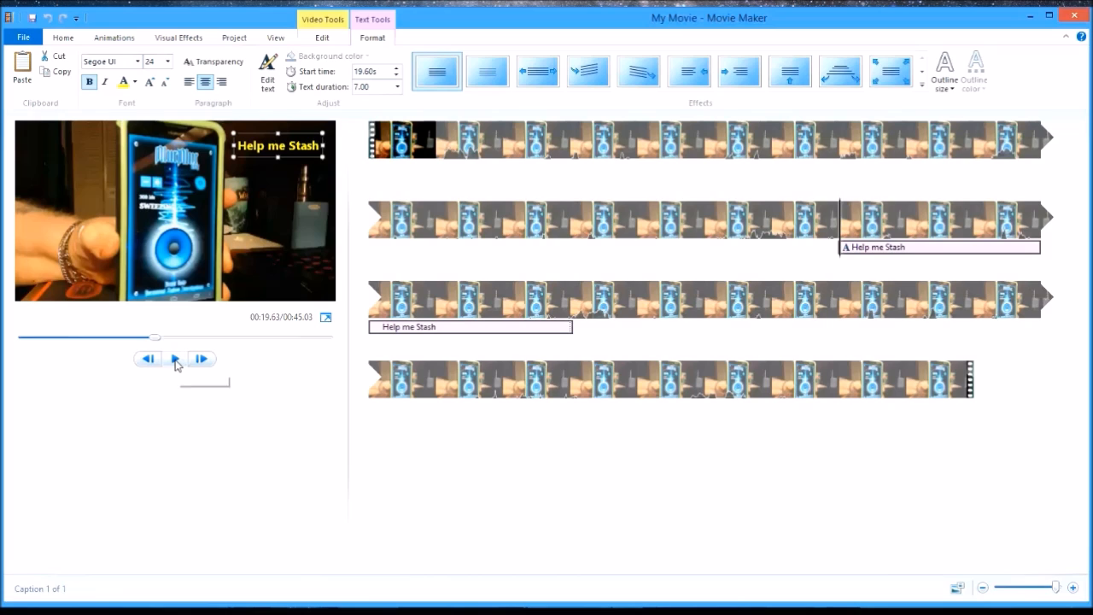
# - Play the clip from about 18.5 to 27.5 seconds to check when the caption appears and how long it stays
pyautogui.click(777, 223)
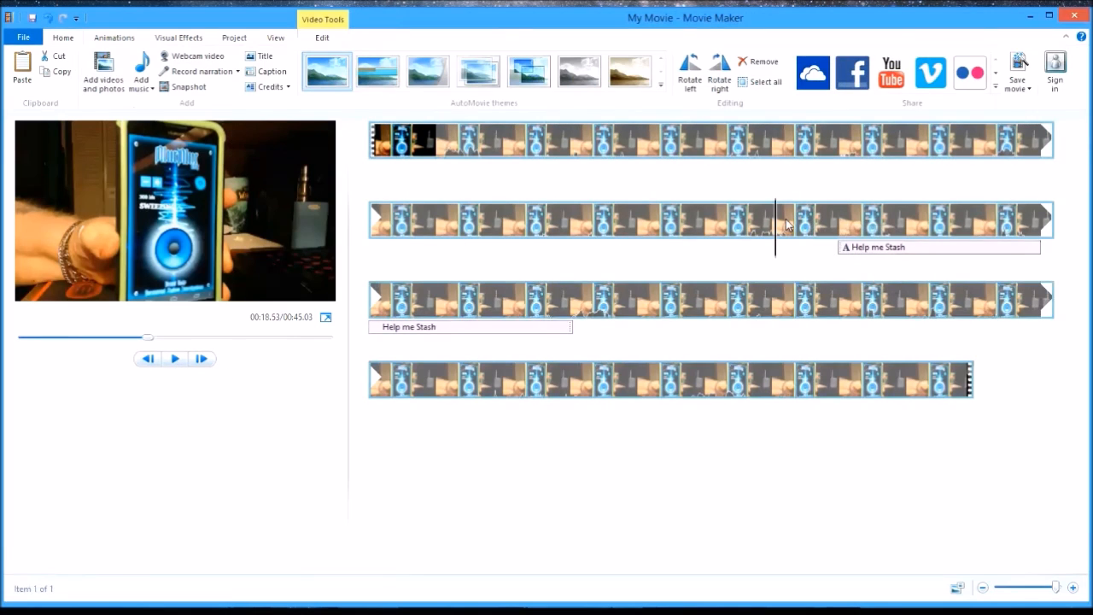
pyautogui.click(173, 360)
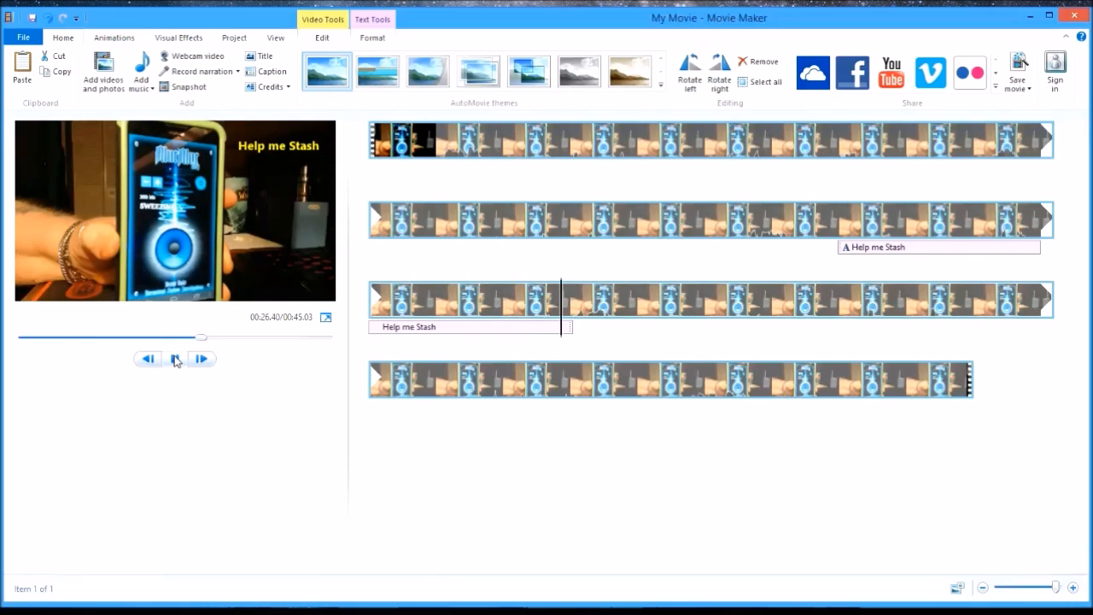
pyautogui.click(175, 359)
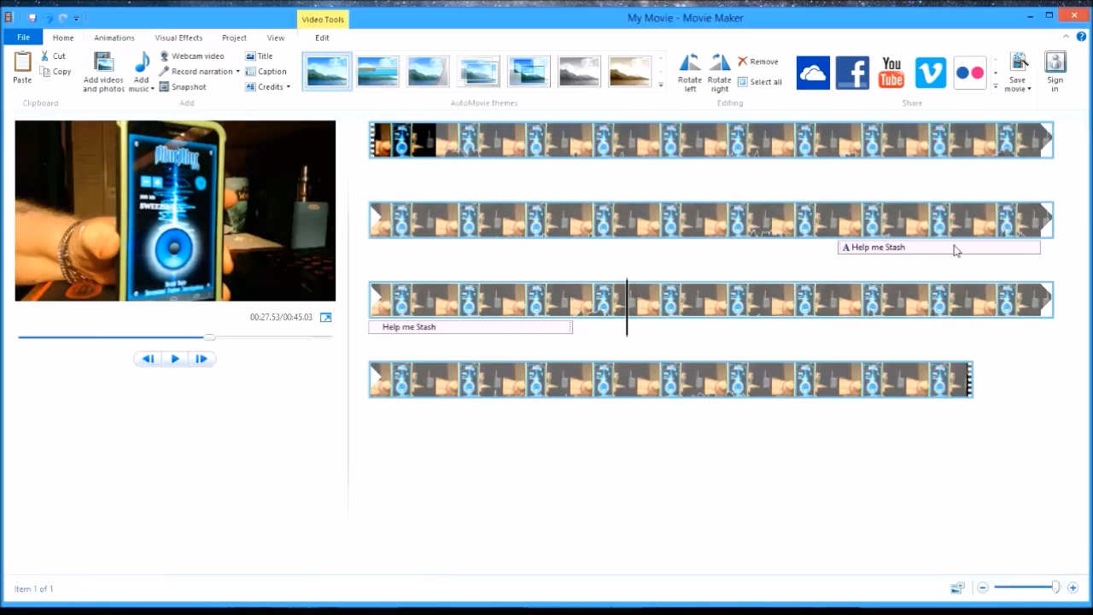
# - Set the "Help me Stash" caption's text duration to 1.00 second
pyautogui.click(877, 250)
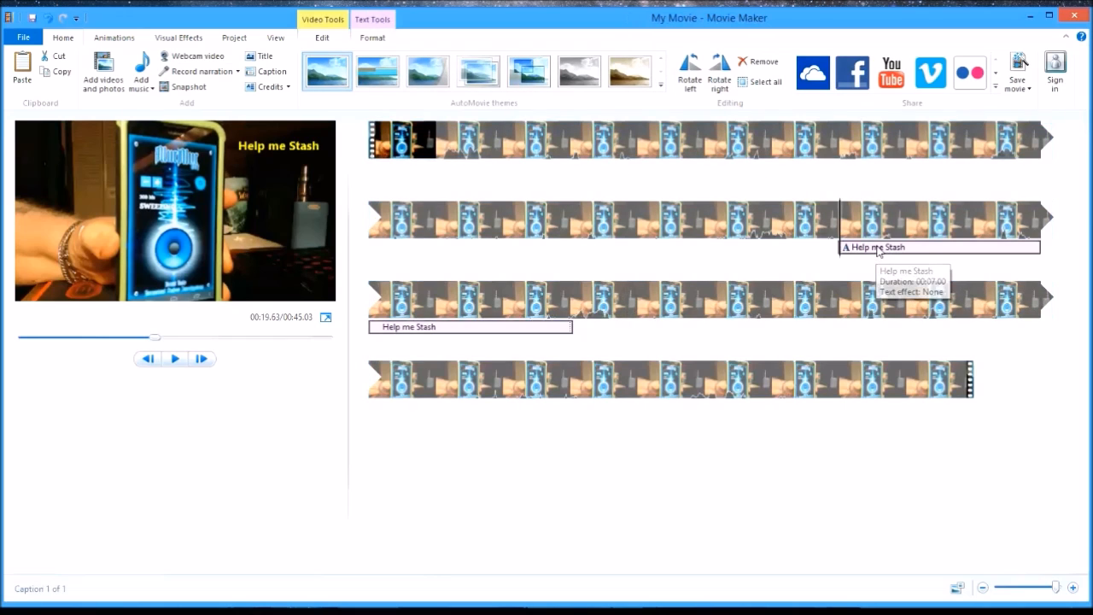
pyautogui.click(273, 146)
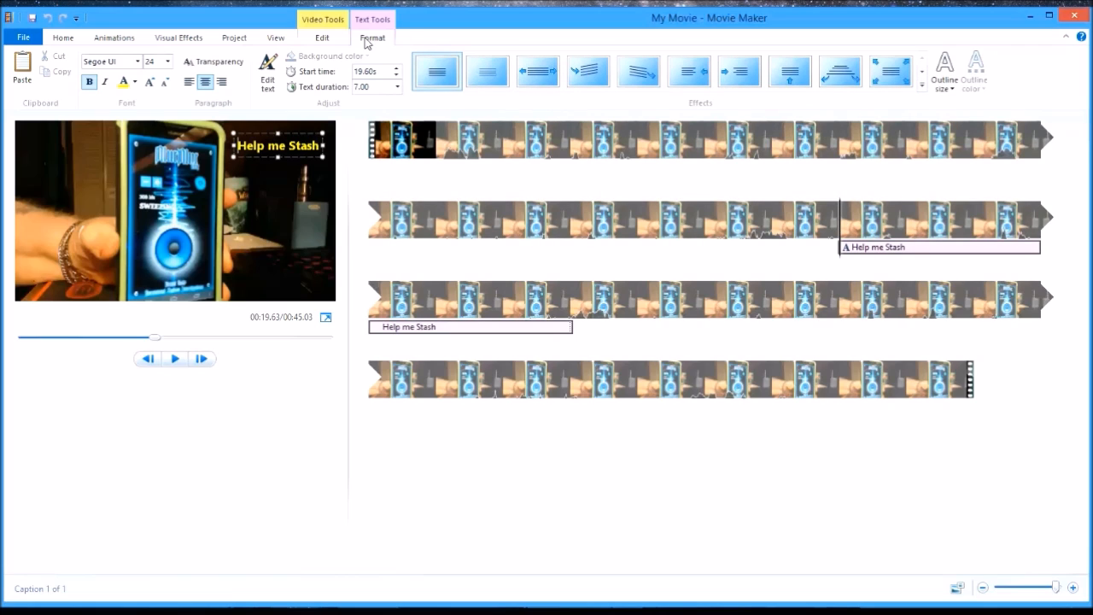
pyautogui.click(397, 87)
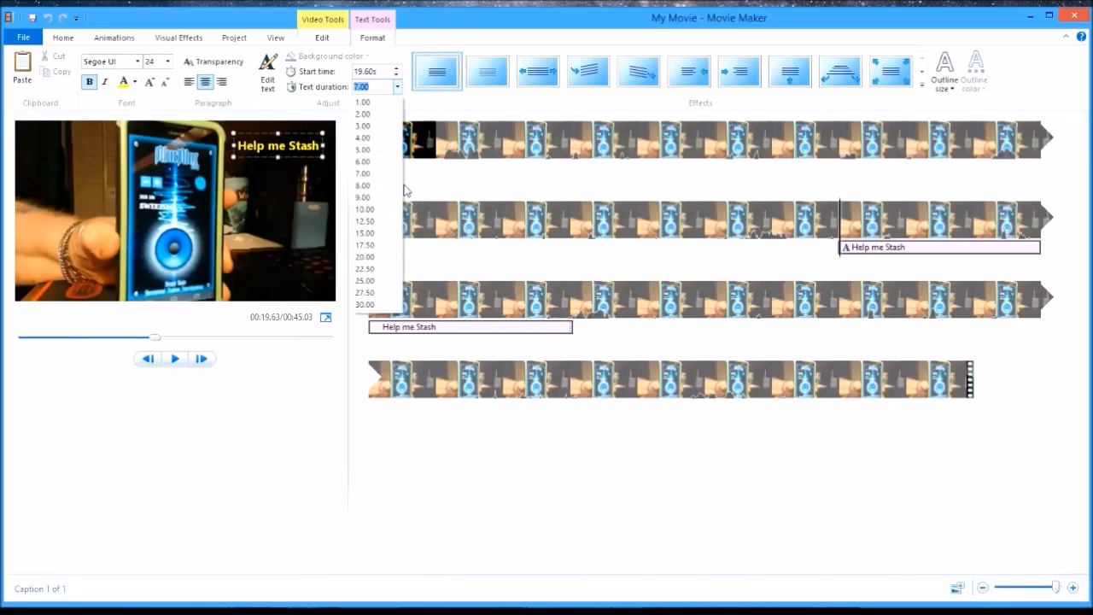
pyautogui.click(371, 103)
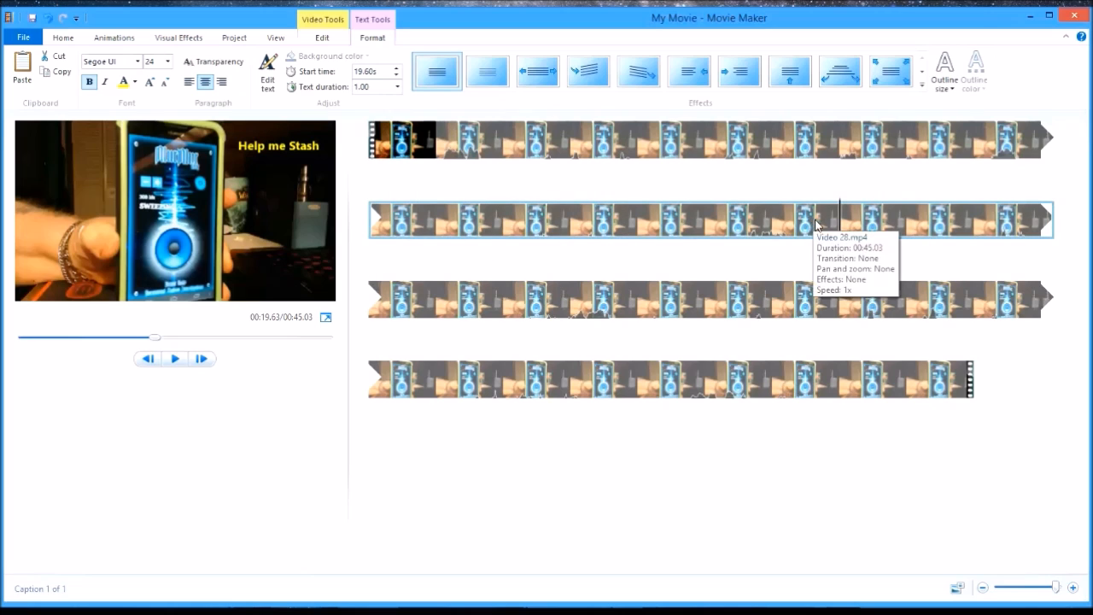
# - Play from just before the caption, and replay from its start, to check its timing against the spoken phrase
pyautogui.click(775, 224)
pyautogui.click(175, 359)
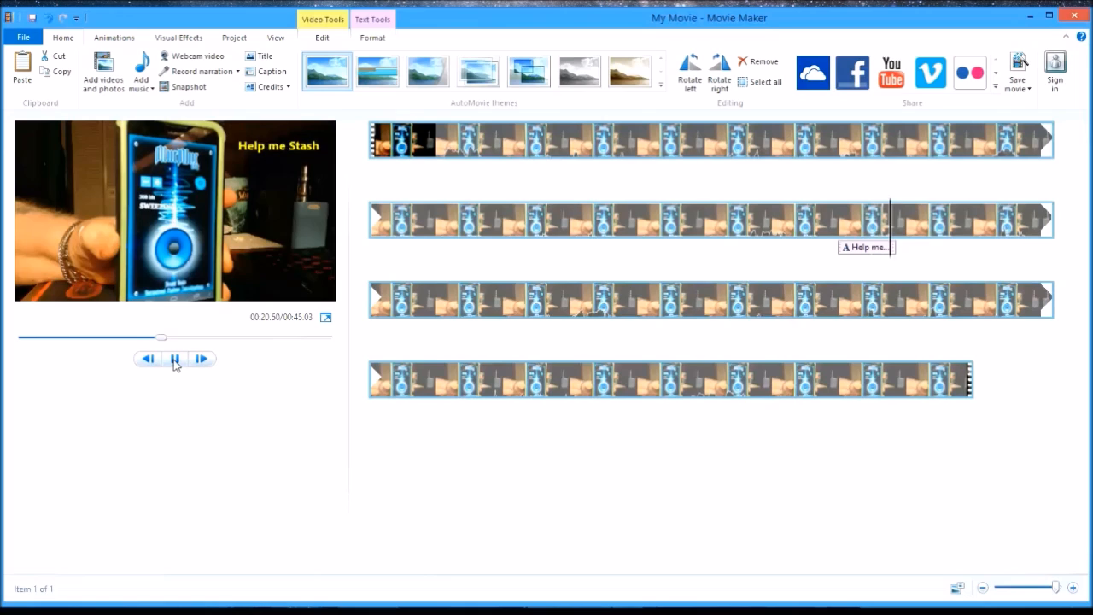
pyautogui.click(175, 359)
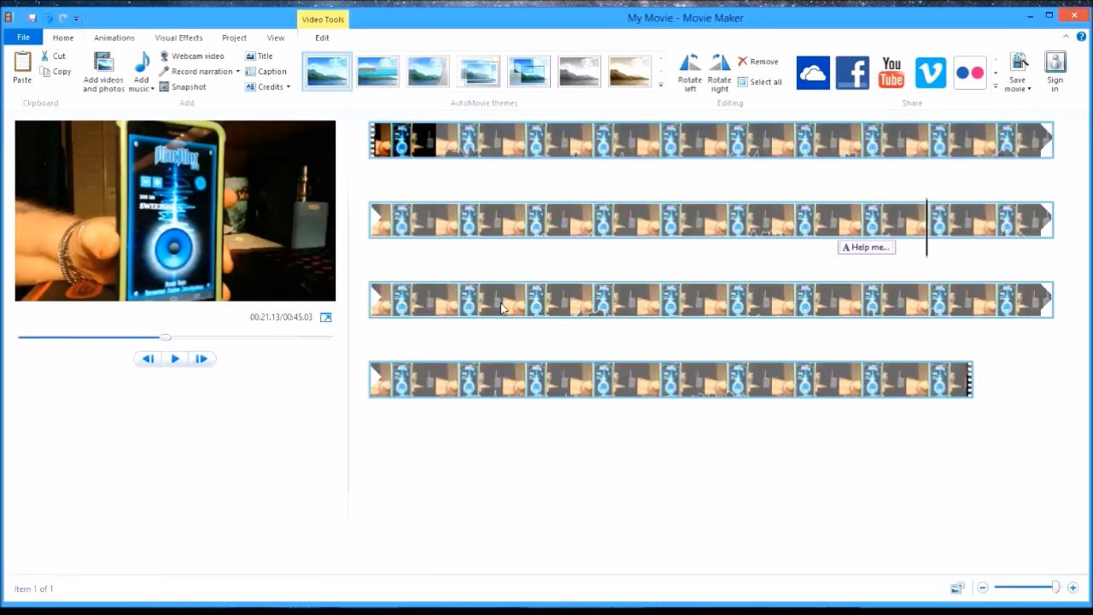
pyautogui.click(885, 251)
pyautogui.click(175, 360)
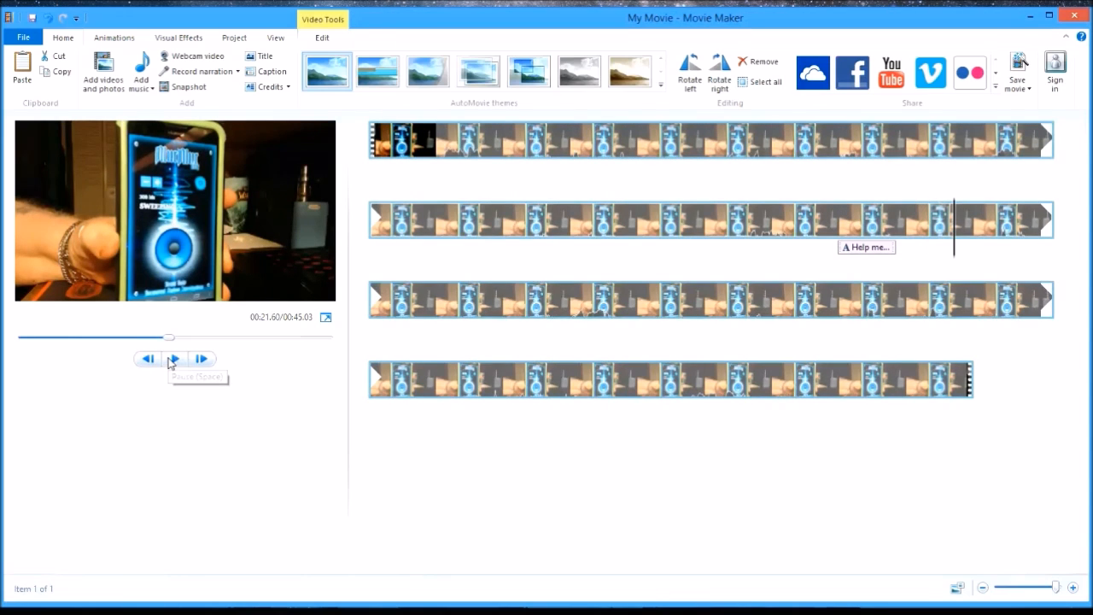
# - Set the caption's text duration to 0.75 seconds and play it back from the caption's start to about 20.8 seconds
pyautogui.click(865, 249)
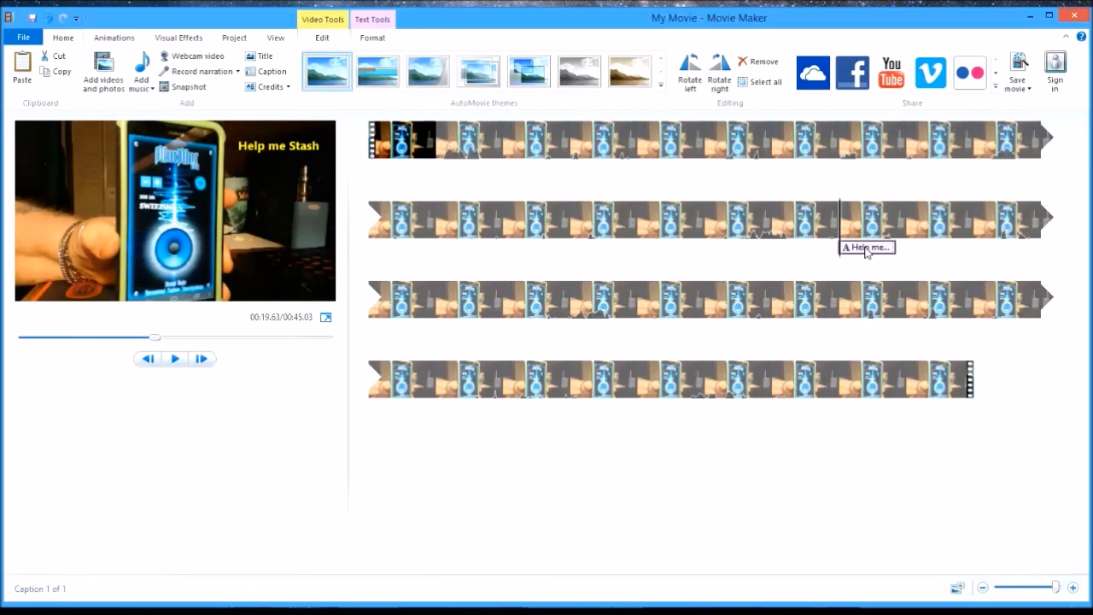
pyautogui.click(265, 146)
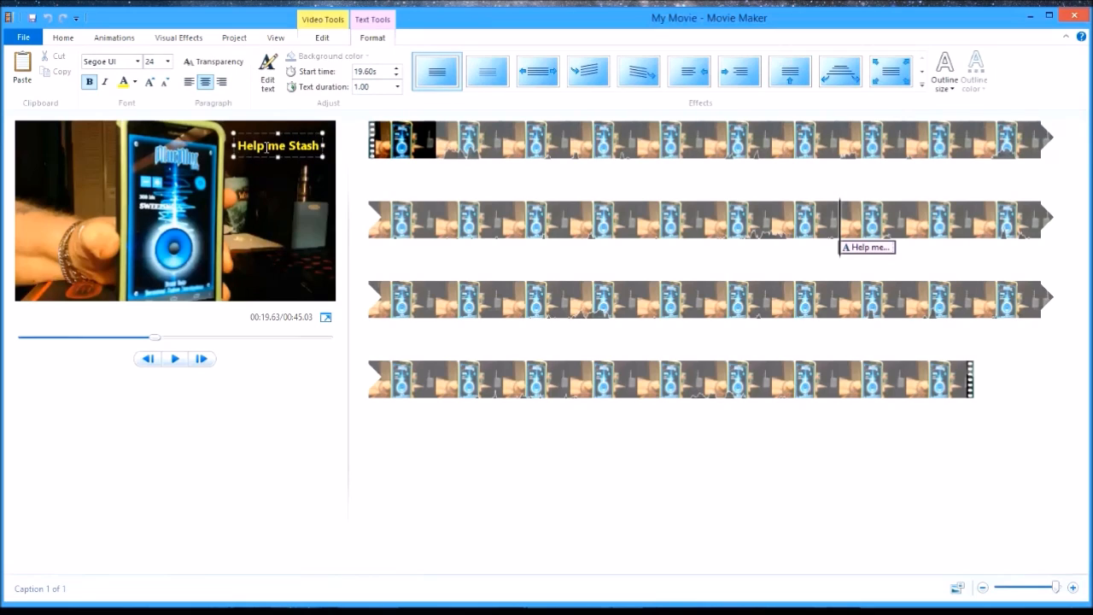
pyautogui.click(379, 86)
pyautogui.click(404, 88)
pyautogui.click(397, 87)
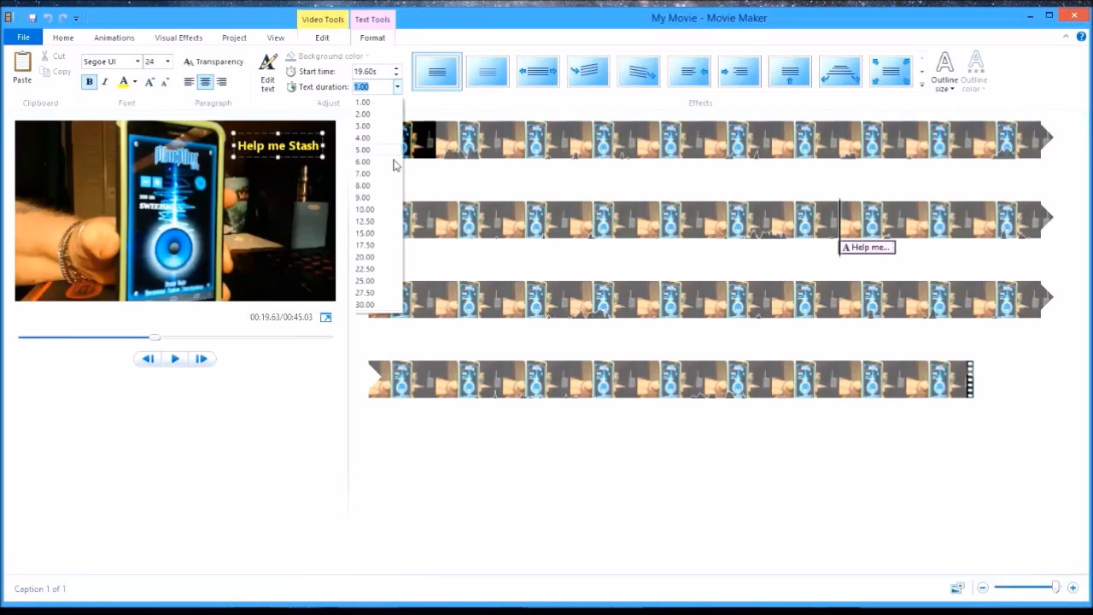
pyautogui.click(400, 90)
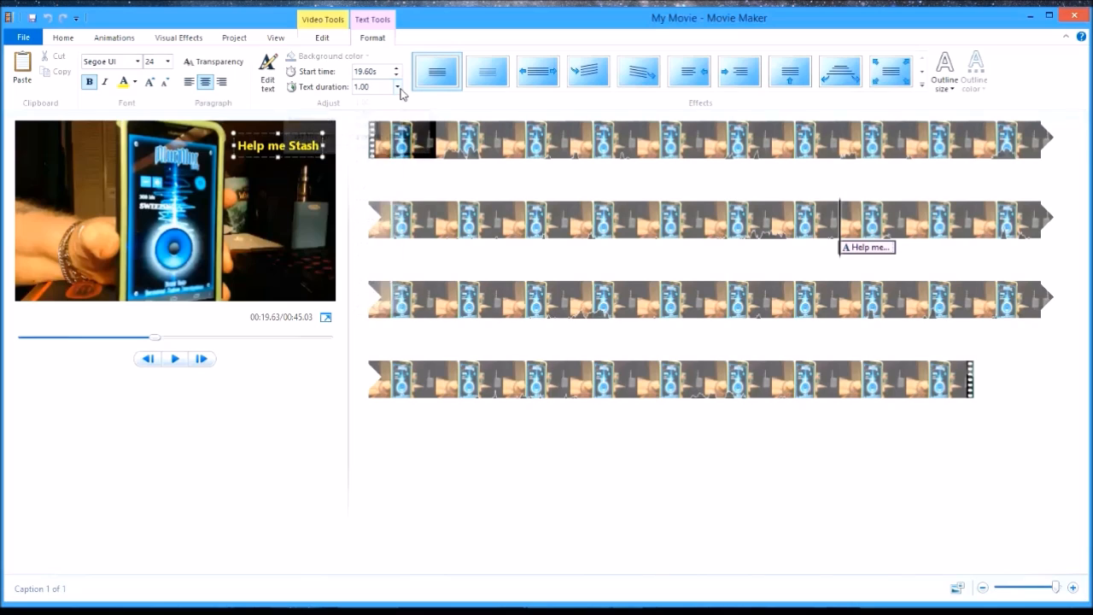
pyautogui.press('BackSpace')
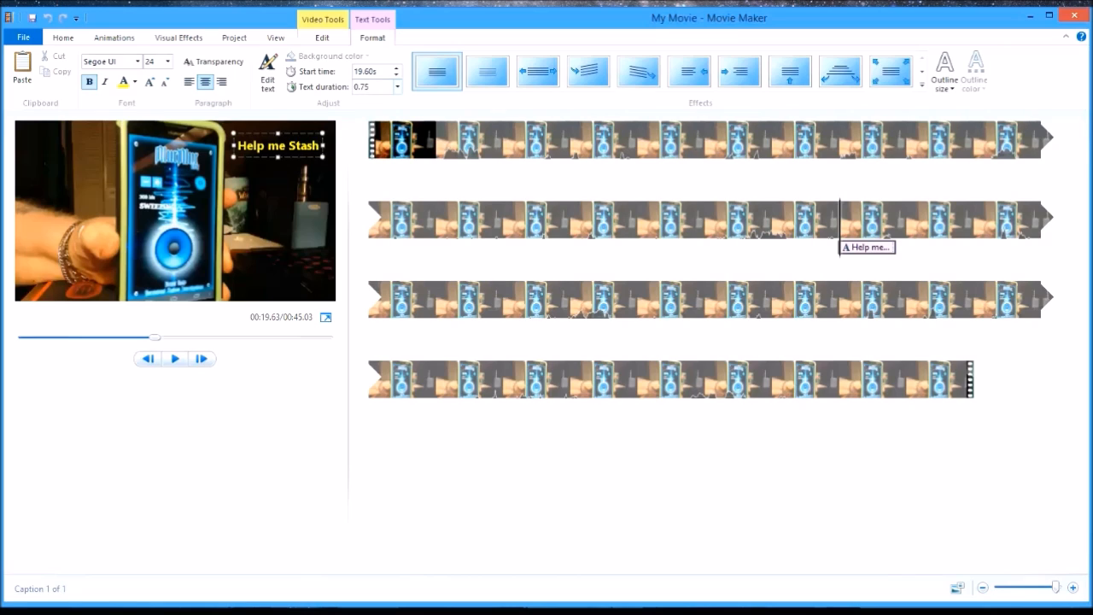
pyautogui.press('Return')
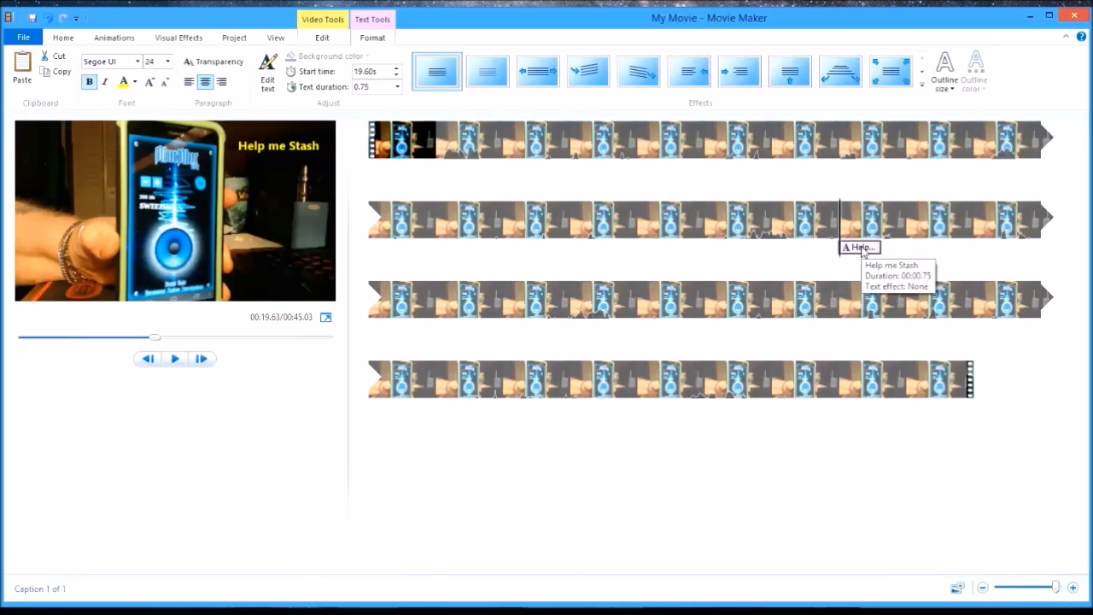
pyautogui.click(176, 361)
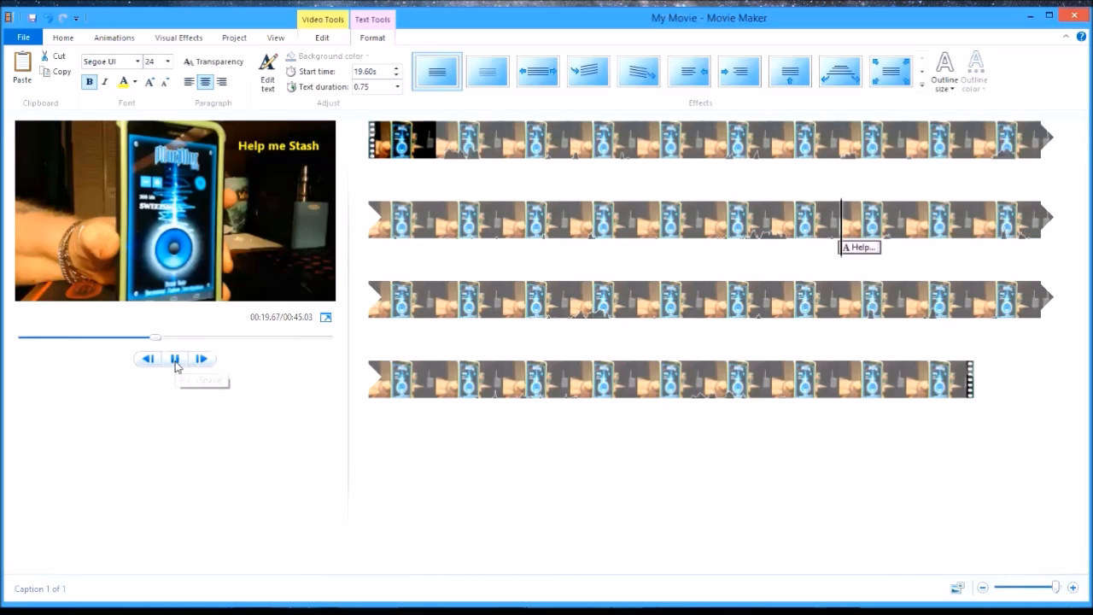
pyautogui.click(176, 361)
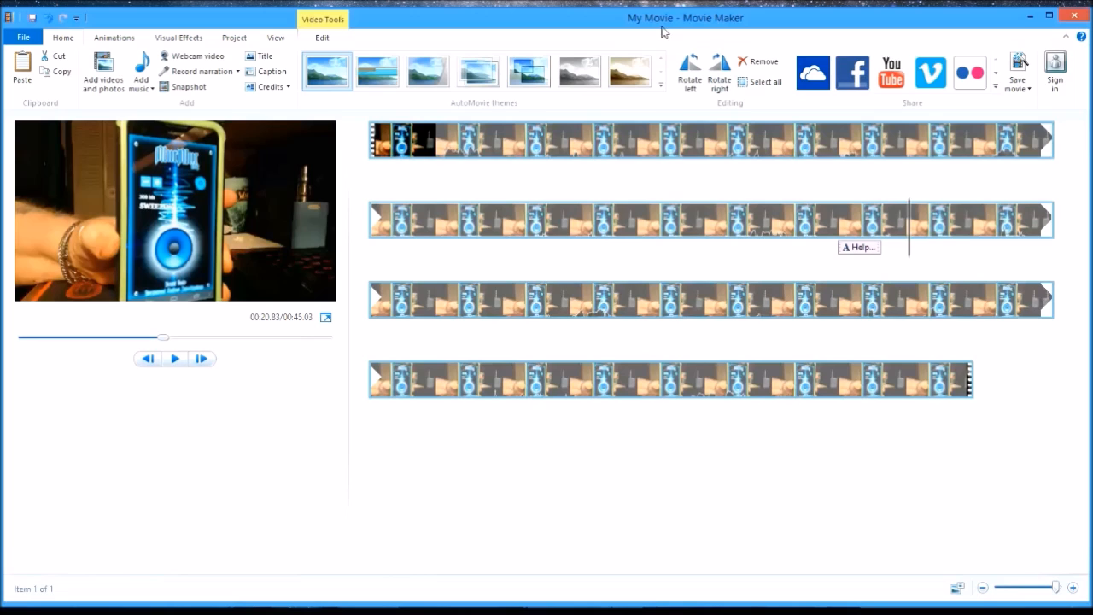
# - Try caption durations of 2.00 and 1.00 seconds, and set the text duration to 1.25 seconds
pyautogui.click(862, 250)
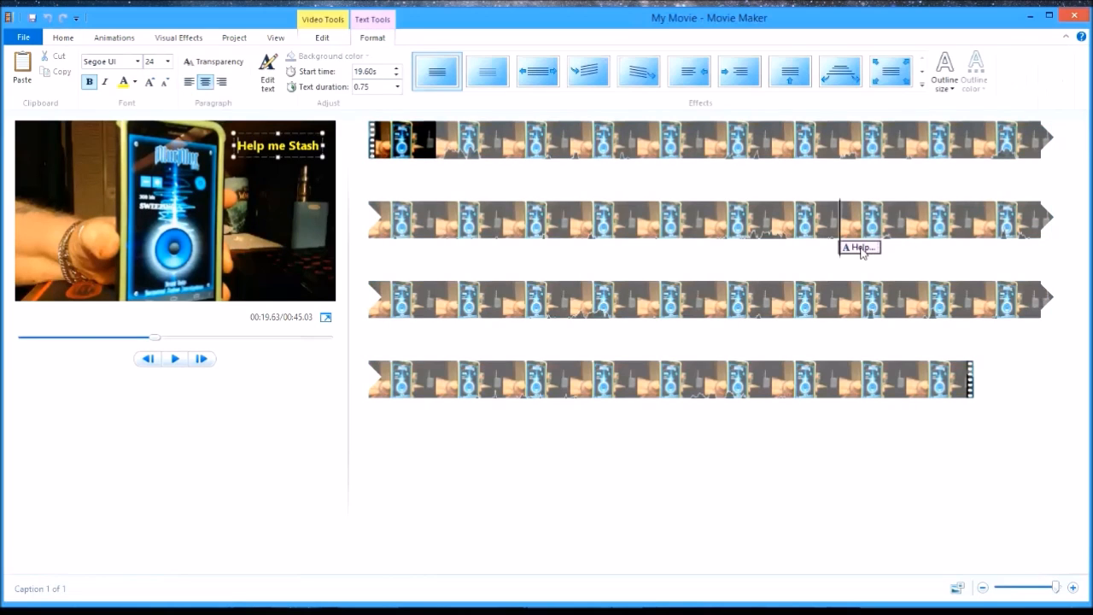
pyautogui.click(399, 87)
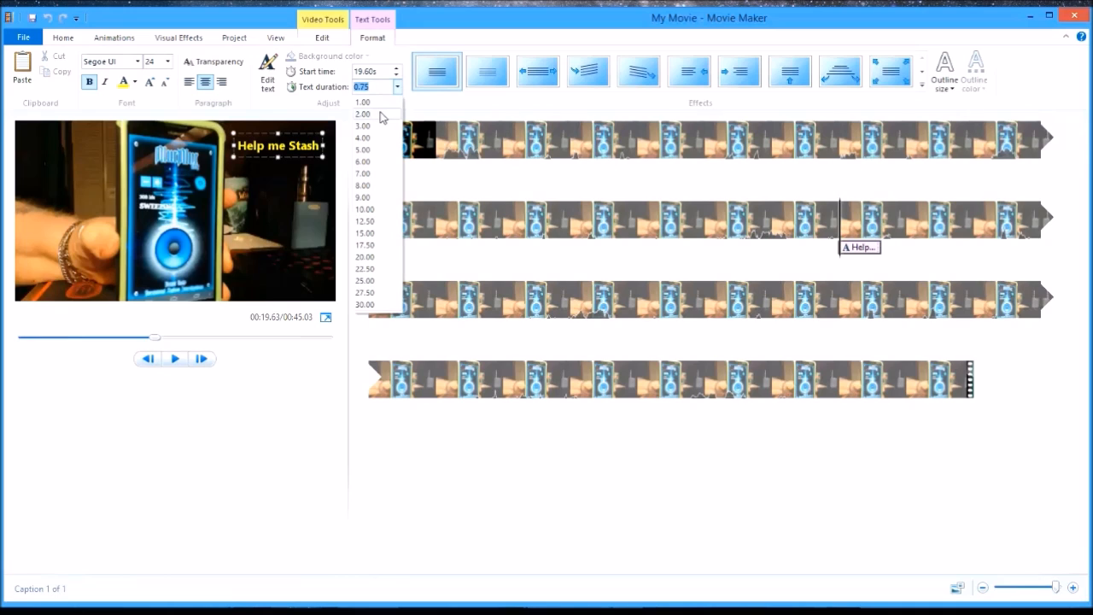
pyautogui.click(381, 114)
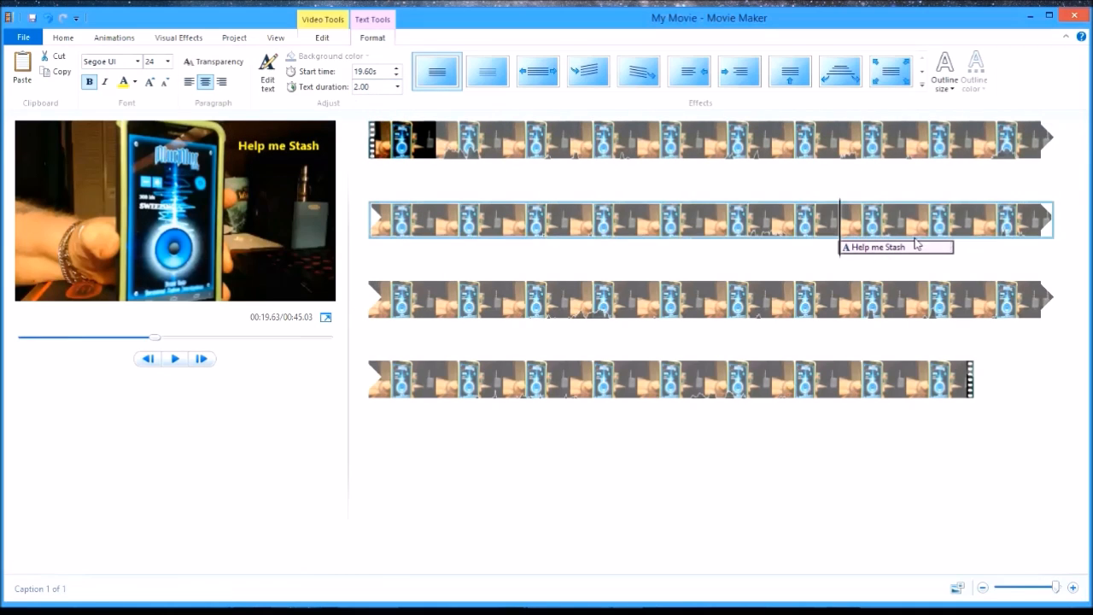
pyautogui.click(397, 87)
pyautogui.click(369, 103)
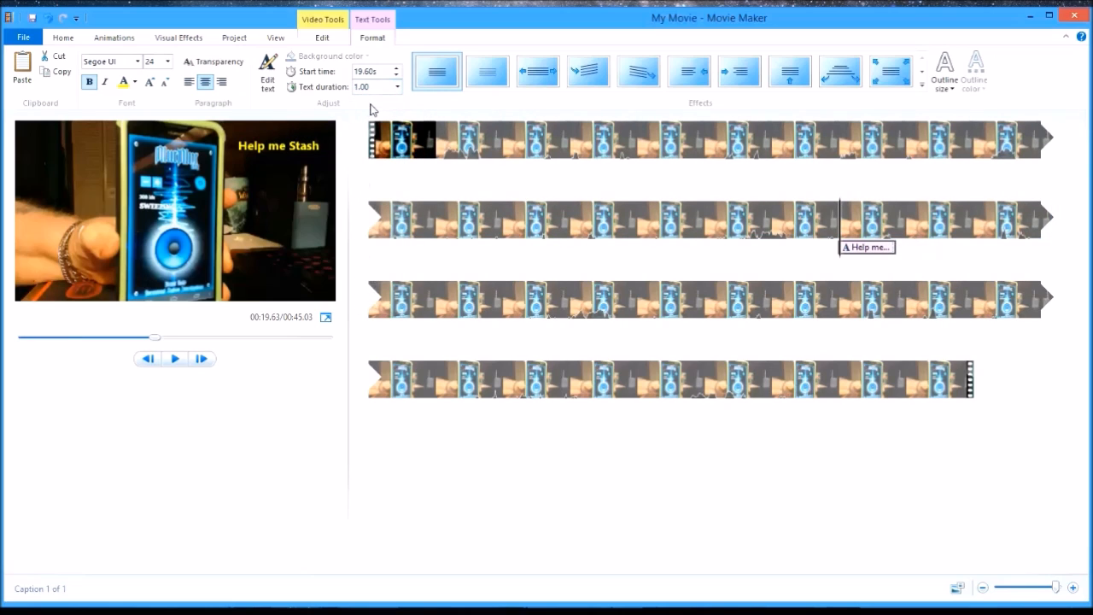
pyautogui.doubleClick(381, 87)
pyautogui.click(565, 209)
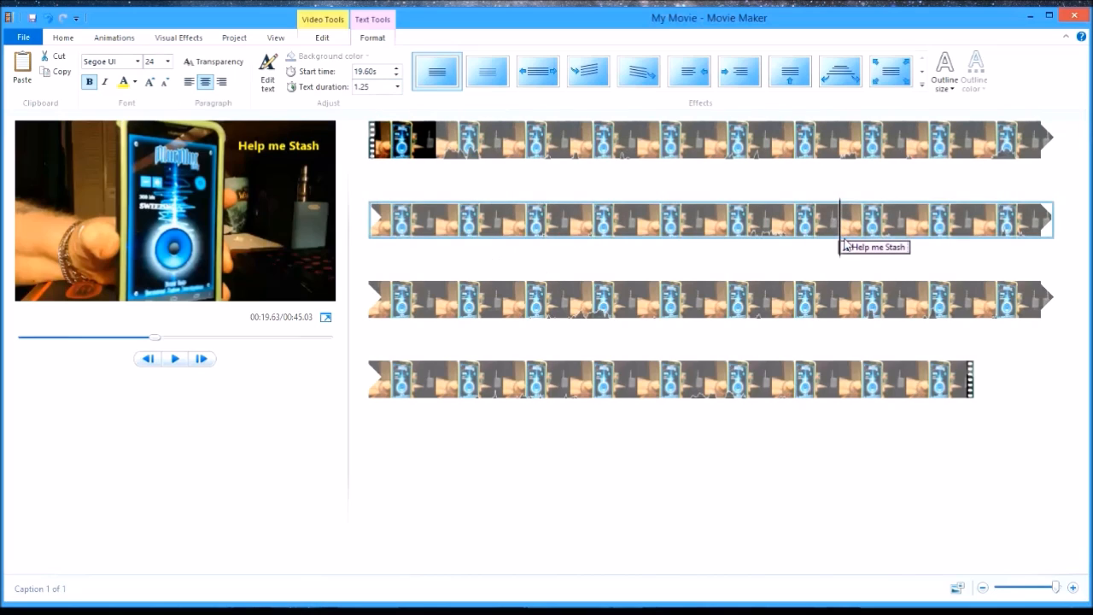
# - Play the video twice from about 18.5 seconds to just past the "Help me Stash" caption to check its timing
pyautogui.click(775, 224)
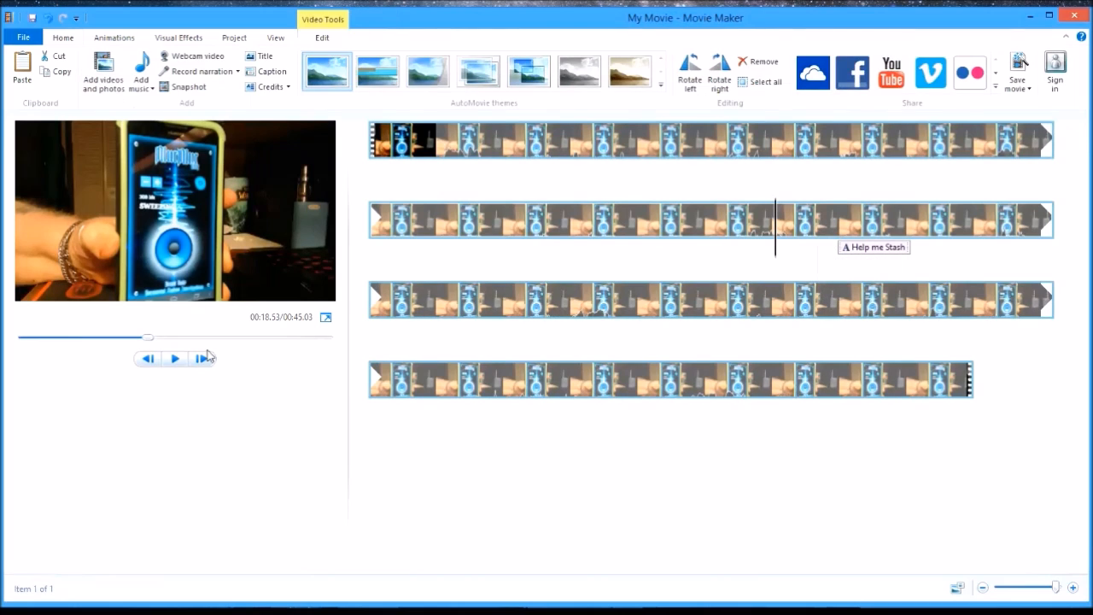
pyautogui.click(175, 359)
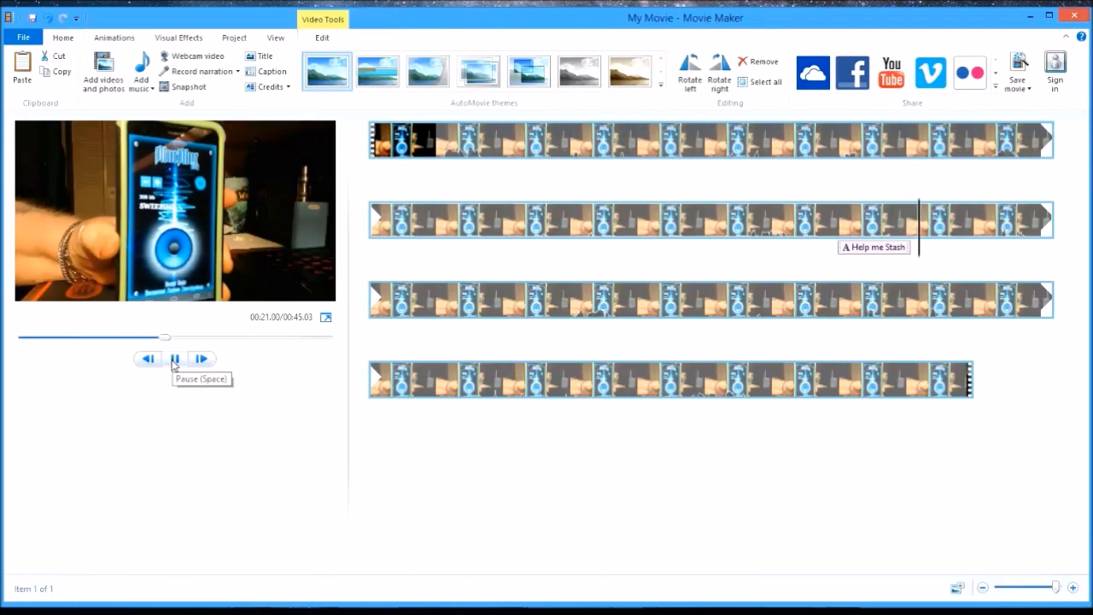
pyautogui.click(174, 359)
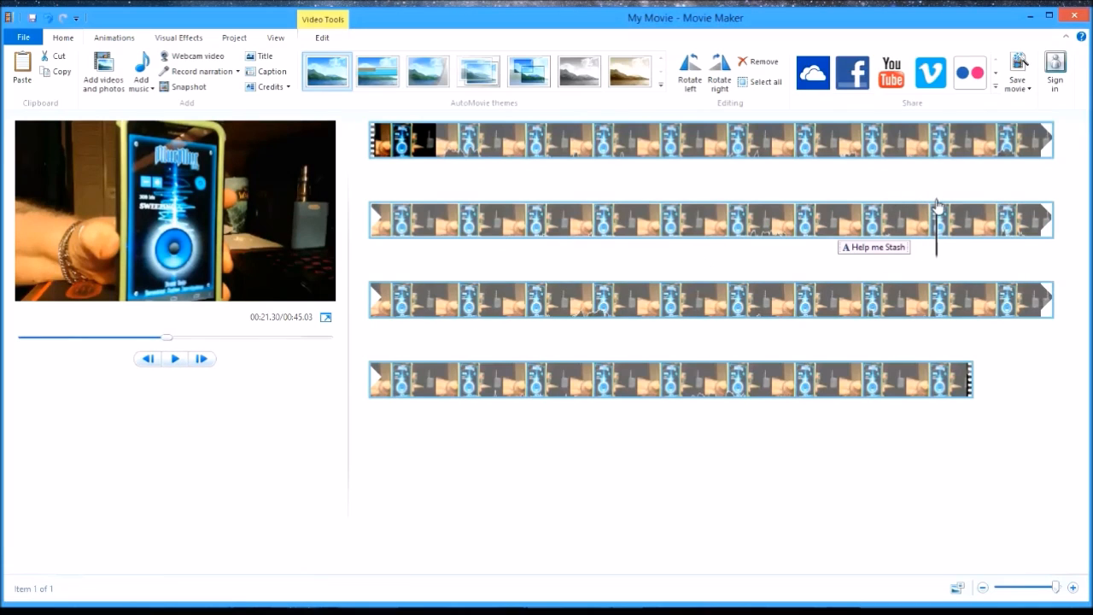
pyautogui.moveTo(937, 209); pyautogui.dragTo(775, 224)
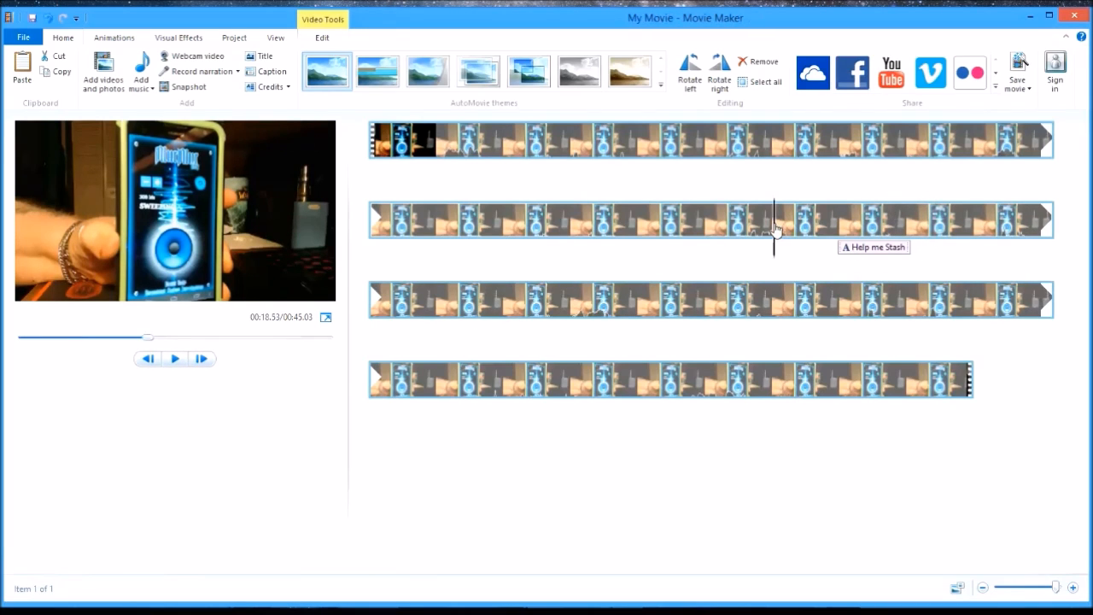
pyautogui.click(172, 363)
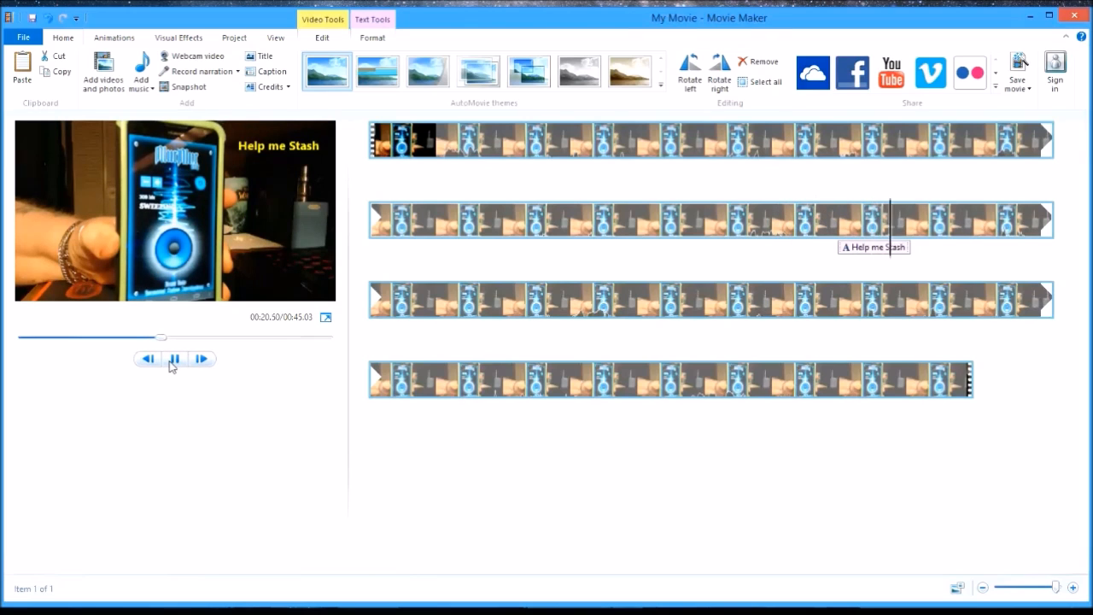
pyautogui.click(172, 363)
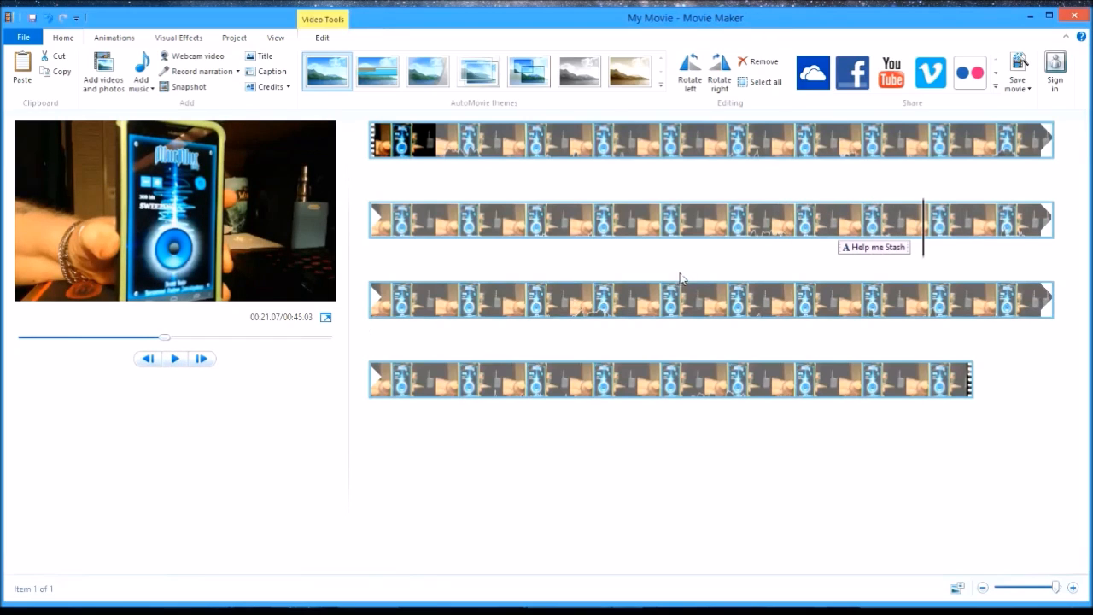
# - Shift the "Help me Stash" caption slightly earlier to start at about 19.4 seconds, and play it back from its start
pyautogui.click(874, 253)
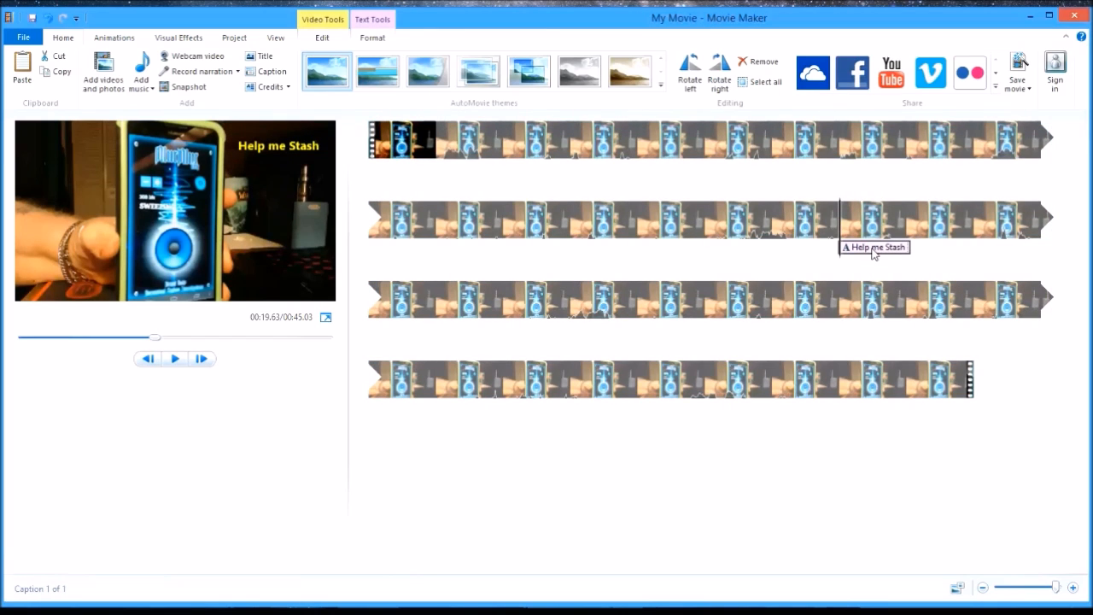
pyautogui.moveTo(871, 253); pyautogui.dragTo(833, 265)
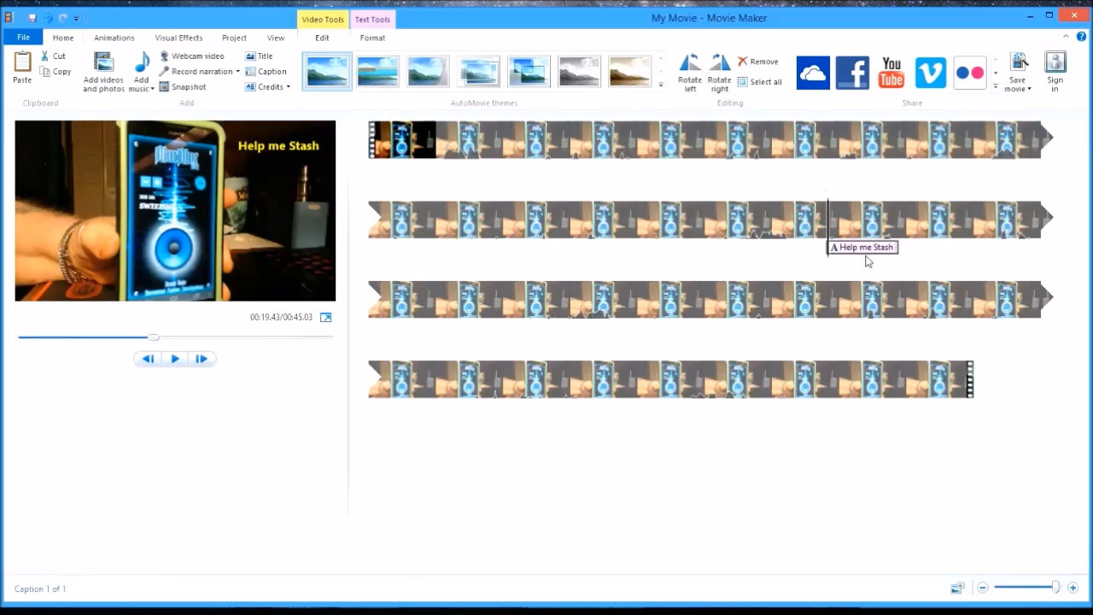
pyautogui.click(174, 359)
pyautogui.click(174, 361)
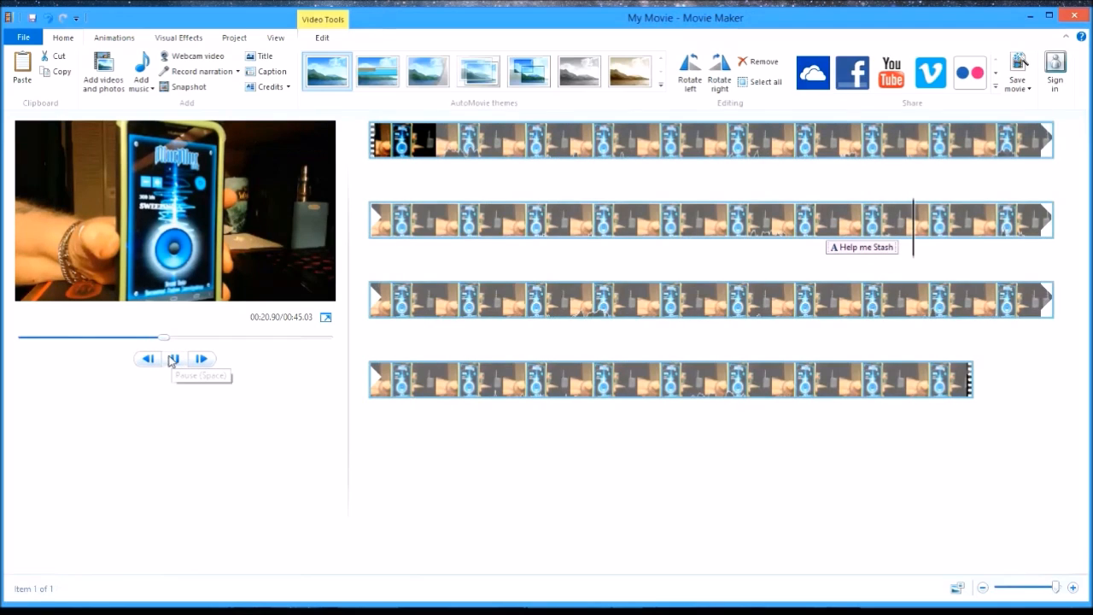
pyautogui.click(861, 249)
pyautogui.click(174, 359)
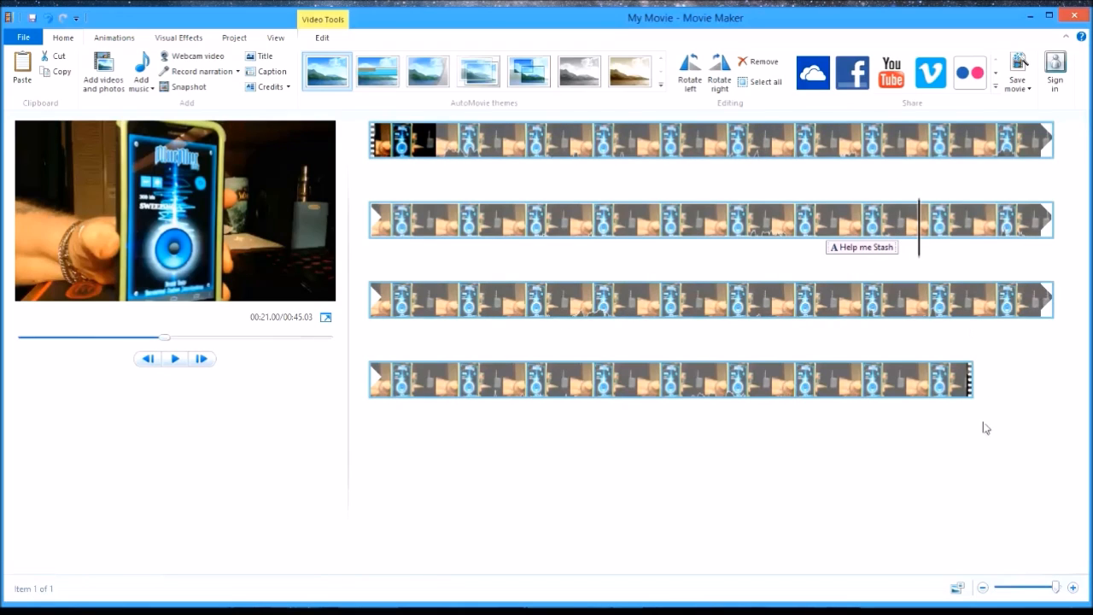
# - Play the last stretch of the video to locate the next spoken phrase, and place the playhead at about 40.2 seconds
pyautogui.click(487, 402)
pyautogui.click(175, 360)
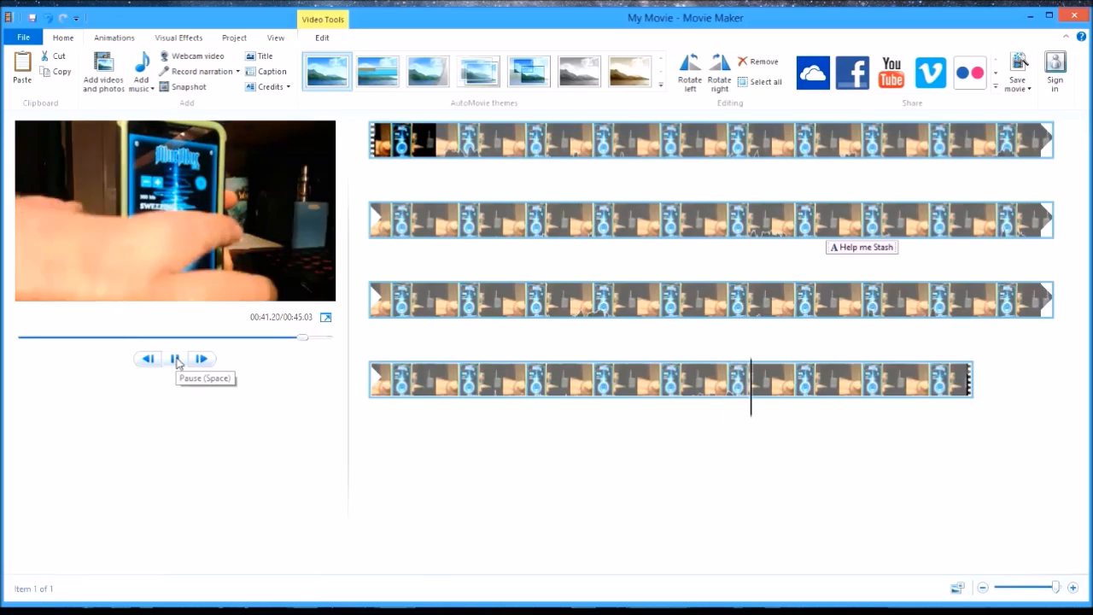
pyautogui.click(175, 359)
pyautogui.moveTo(774, 418); pyautogui.dragTo(696, 447)
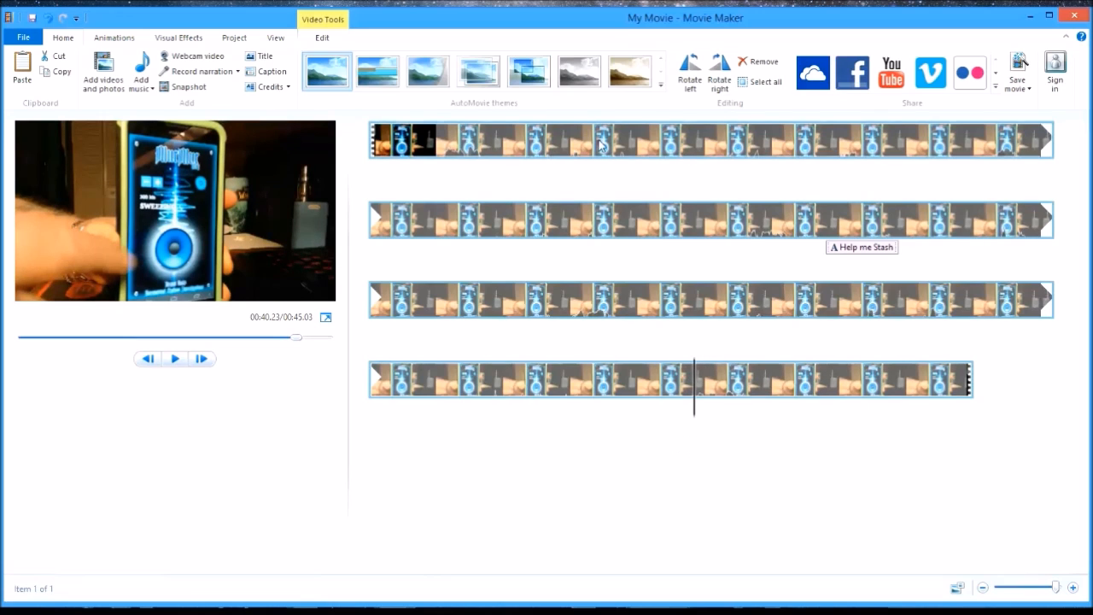
# - Add a caption at the playhead that reads "OK let's stop this"
pyautogui.click(271, 72)
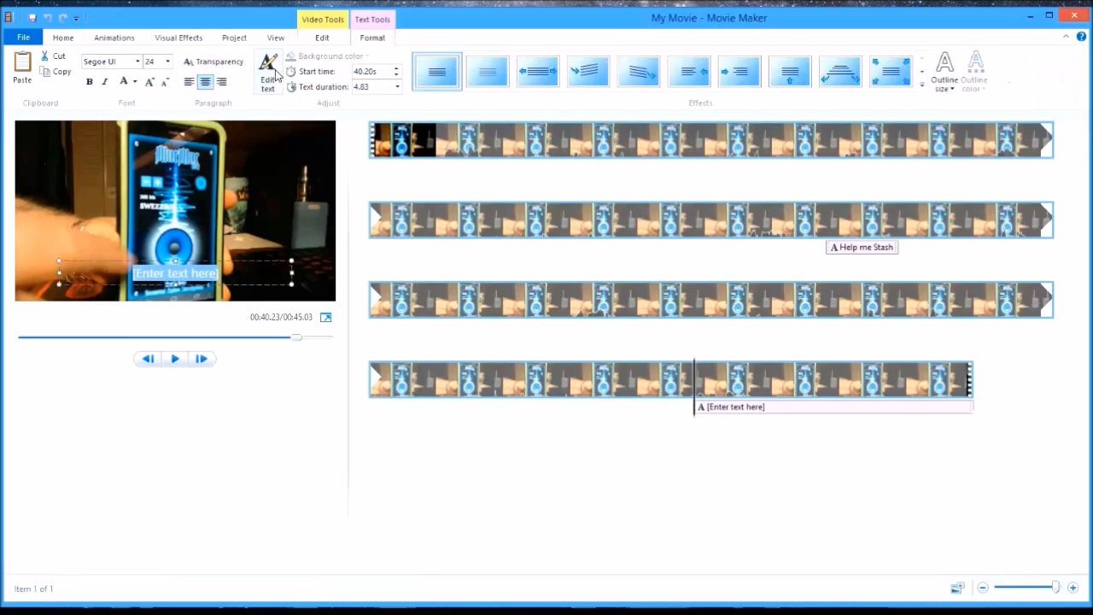
pyautogui.click(224, 273)
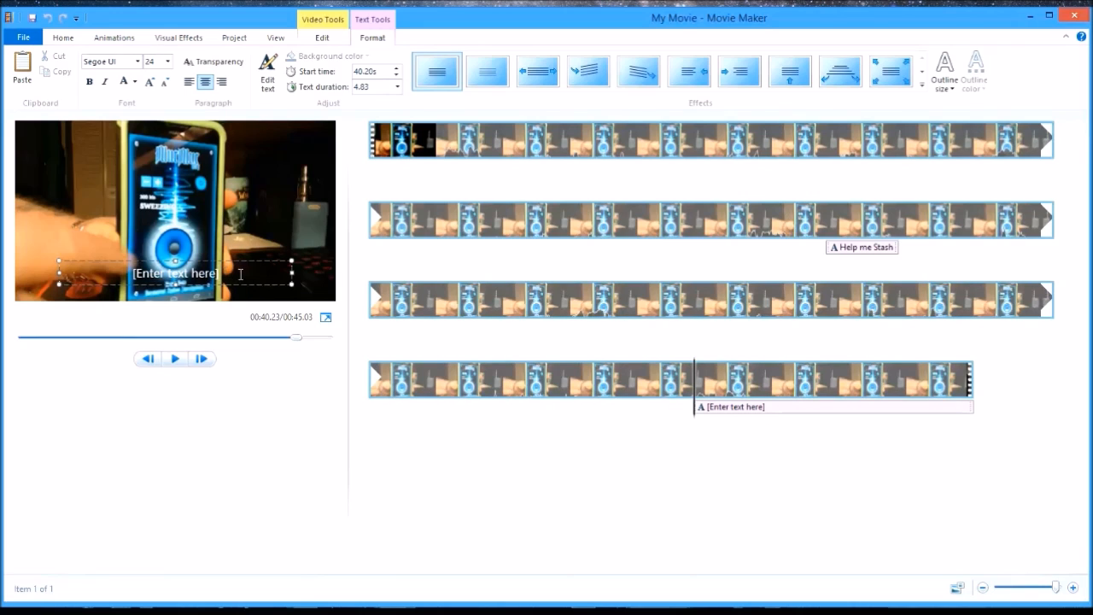
pyautogui.press('BackSpace')
pyautogui.press('BackSpace')
pyautogui.press('BackSpace')
pyautogui.press('BackSpace')
pyautogui.press('BackSpace')
pyautogui.press('BackSpace')
pyautogui.press('BackSpace')
pyautogui.press('BackSpace')
pyautogui.press('BackSpace')
pyautogui.press('BackSpace')
pyautogui.press('BackSpace')
pyautogui.press('BackSpace')
pyautogui.press('BackSpace')
pyautogui.press('BackSpace')
pyautogui.press('BackSpace')
pyautogui.press('BackSpace')
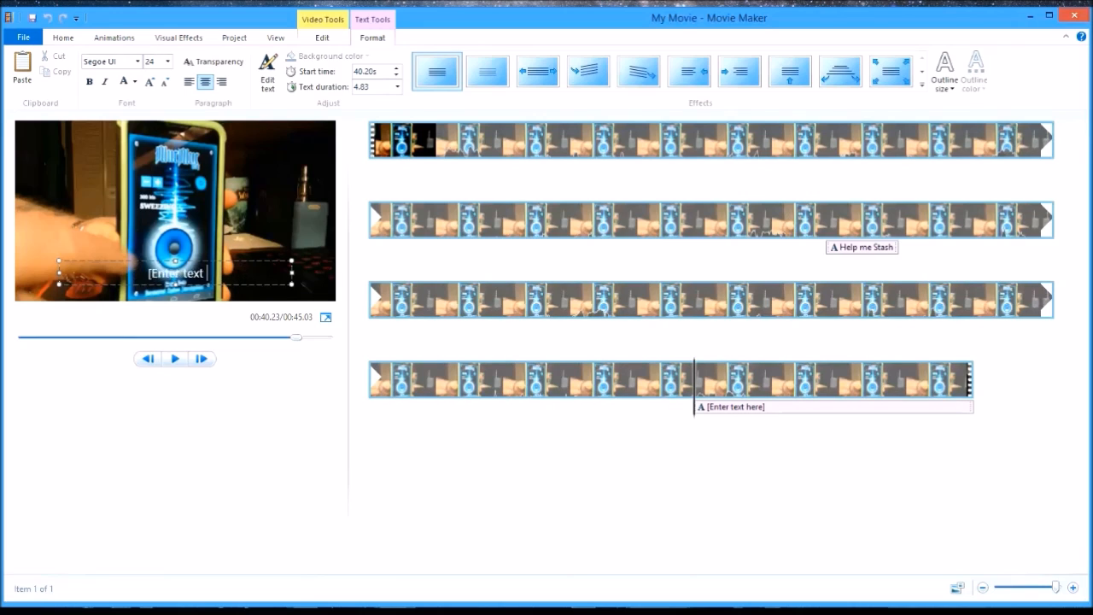
pyautogui.write("OK let's stop this")
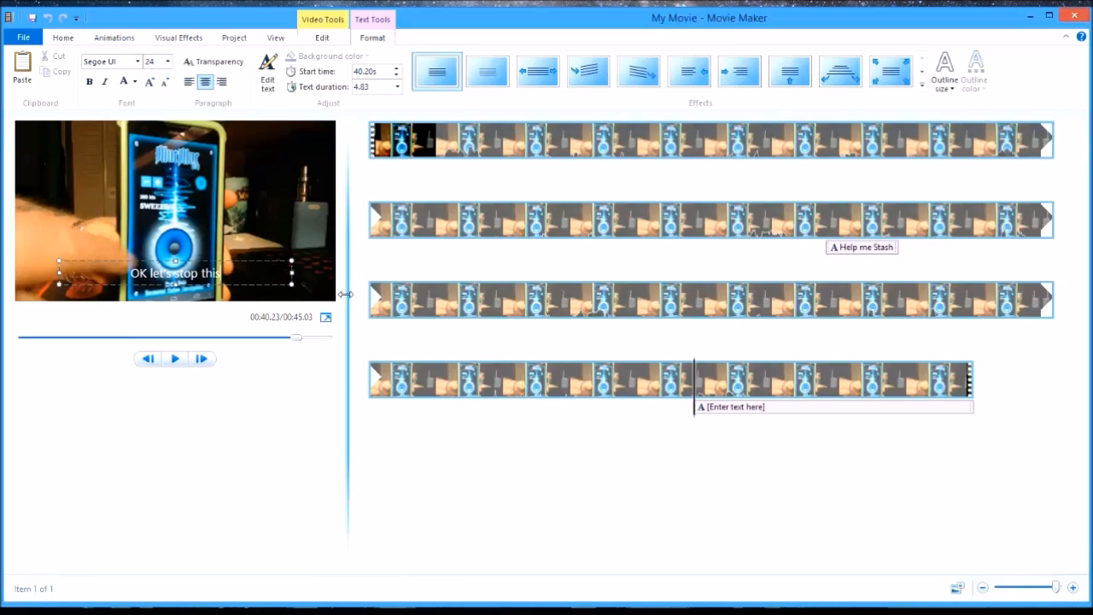
# - Play the new caption against the audio, reword it to "OK I'm gonna stop this", and widen its text box to fit one line
pyautogui.click(174, 359)
pyautogui.click(175, 360)
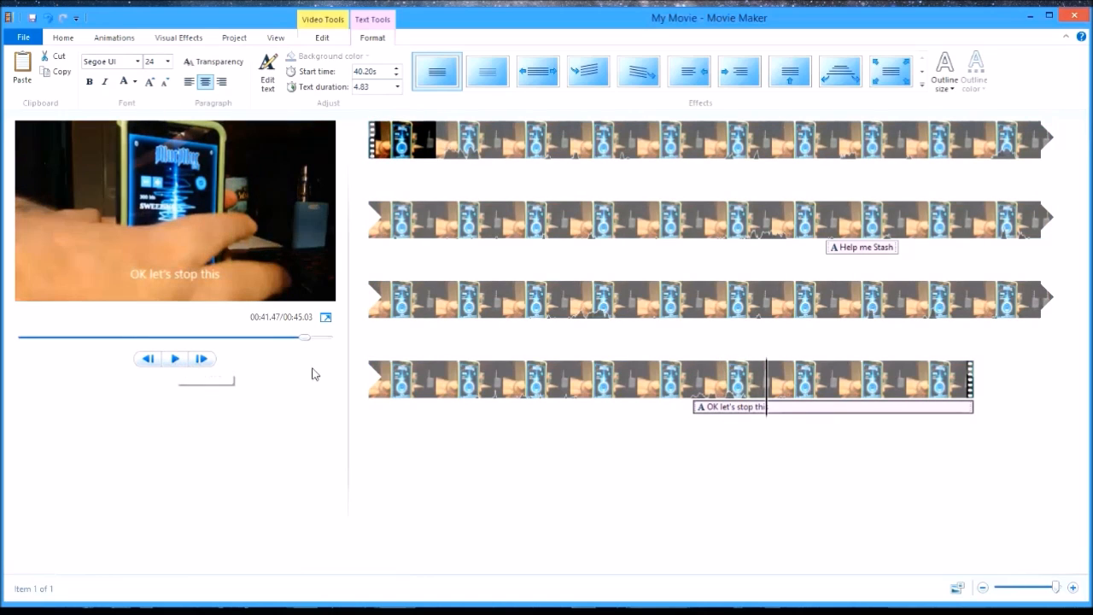
pyautogui.click(208, 275)
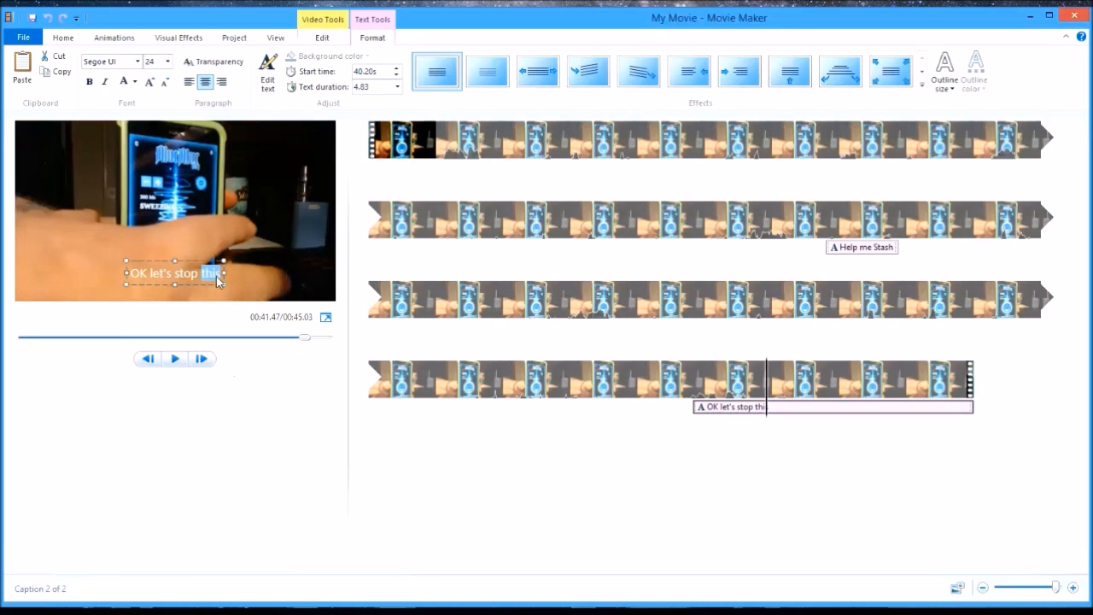
pyautogui.press('Left')
pyautogui.press('Left')
pyautogui.press('Left')
pyautogui.press('Left')
pyautogui.press('Left')
pyautogui.press('Left')
pyautogui.press('Left')
pyautogui.press('Left')
pyautogui.write('l')
pyautogui.write("'m gonna")
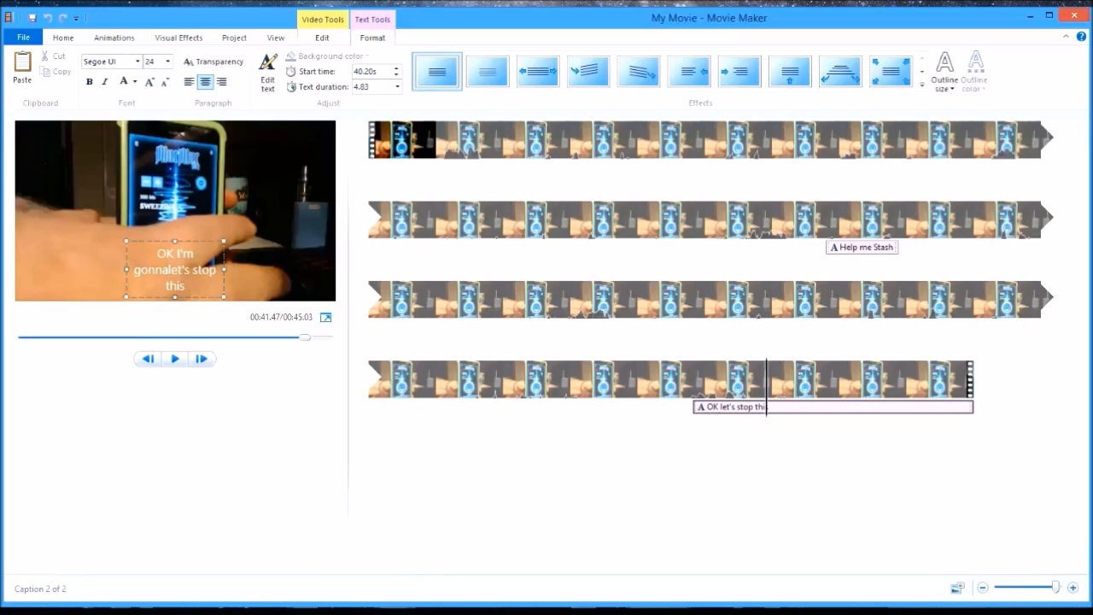
pyautogui.press('Delete')
pyautogui.press('Delete')
pyautogui.press('Delete')
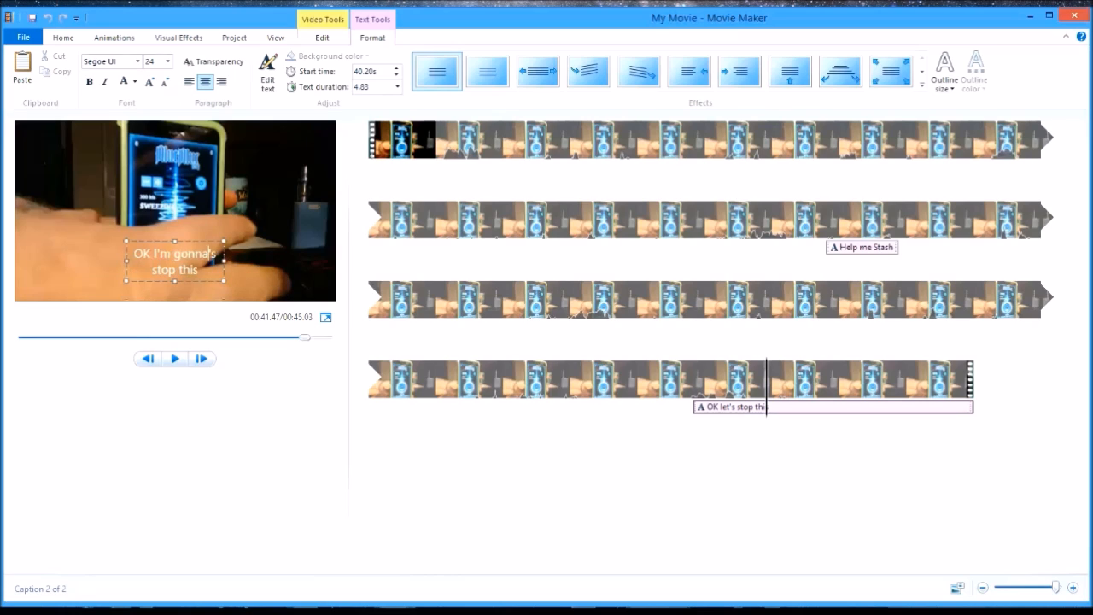
pyautogui.press('Delete')
pyautogui.press('Delete')
pyautogui.moveTo(225, 261); pyautogui.dragTo(198, 254)
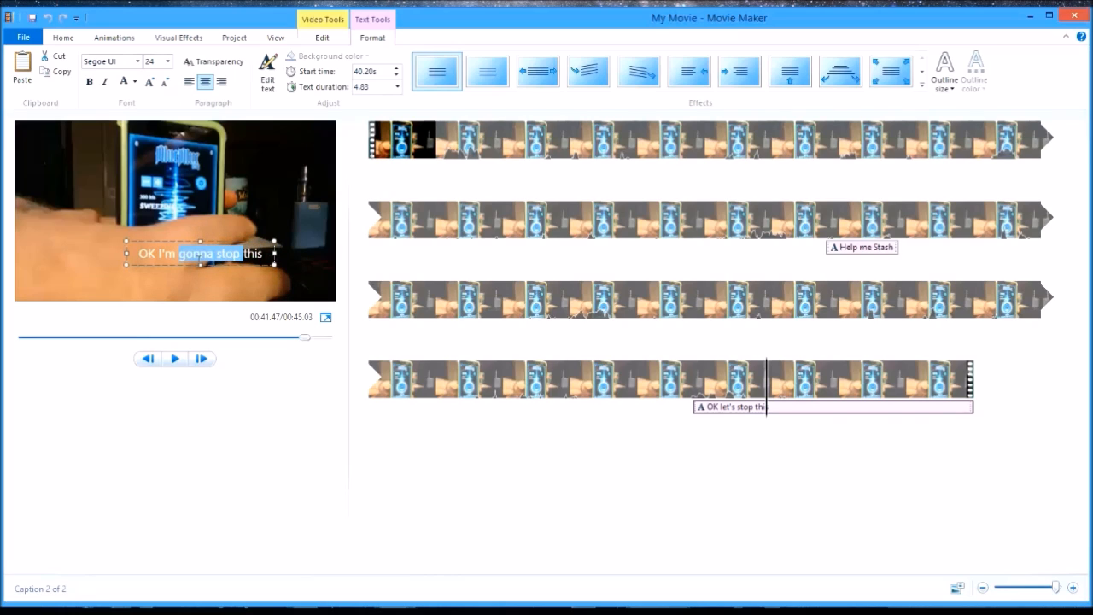
pyautogui.click(224, 254)
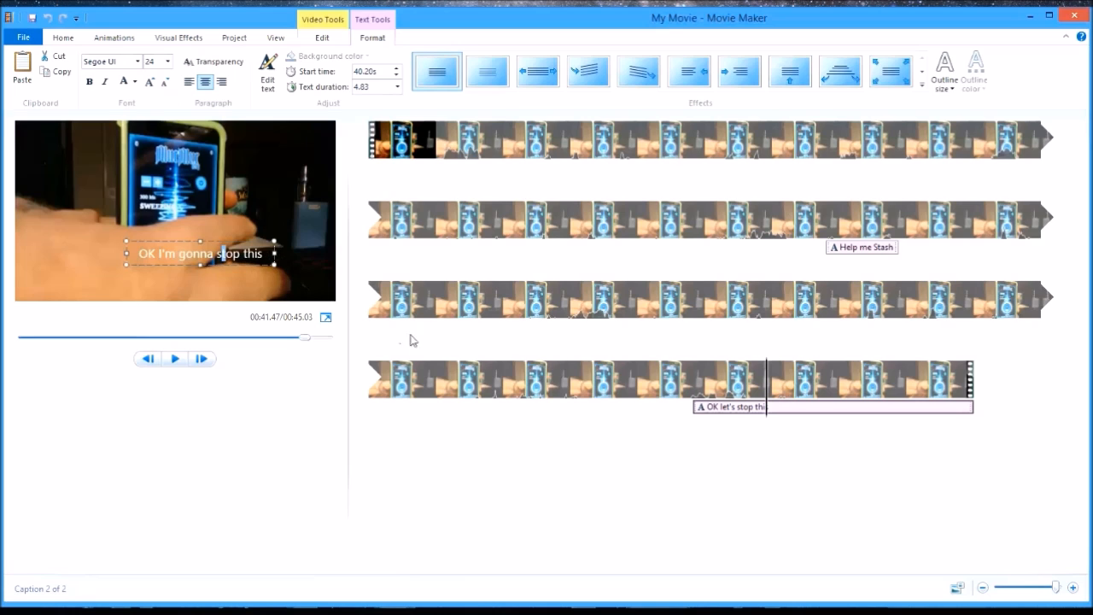
# - Play from about 39.3 seconds through the reworded caption to compare it with the spoken phrase
pyautogui.click(679, 396)
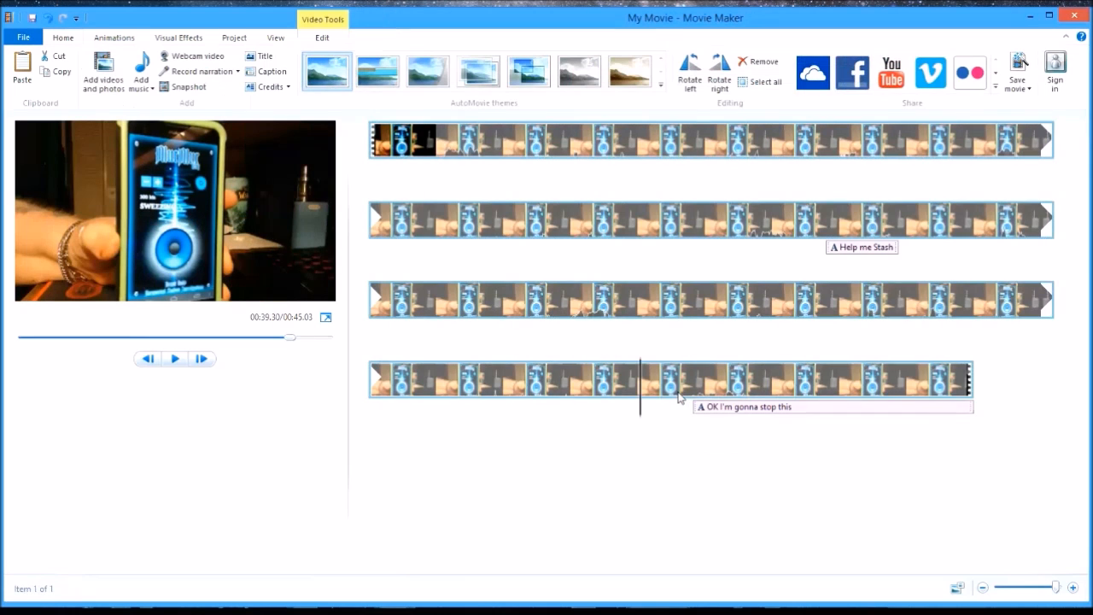
pyautogui.click(174, 359)
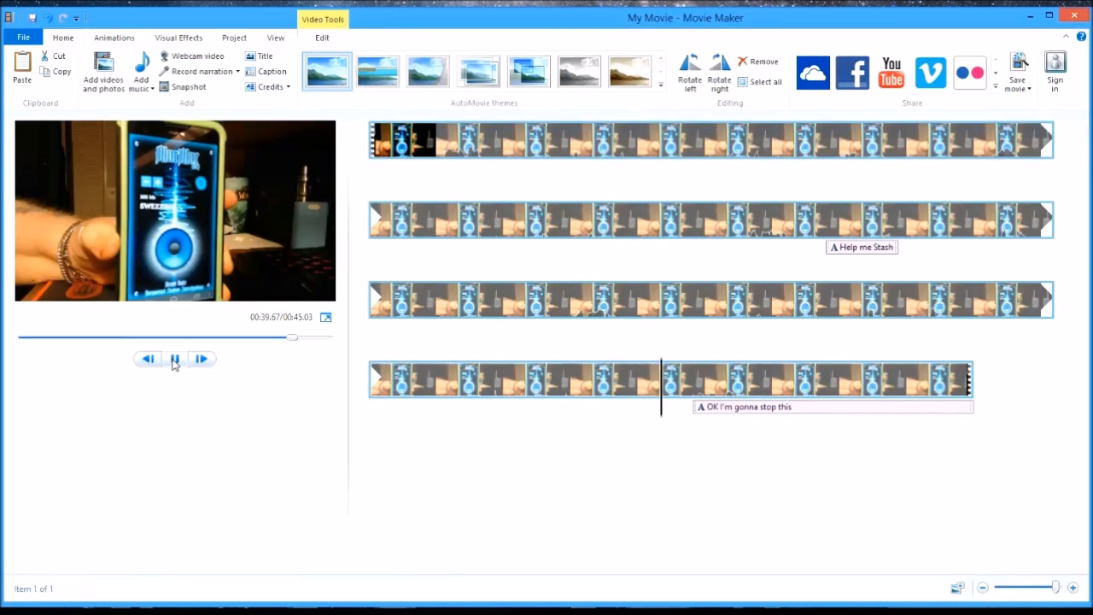
pyautogui.click(175, 362)
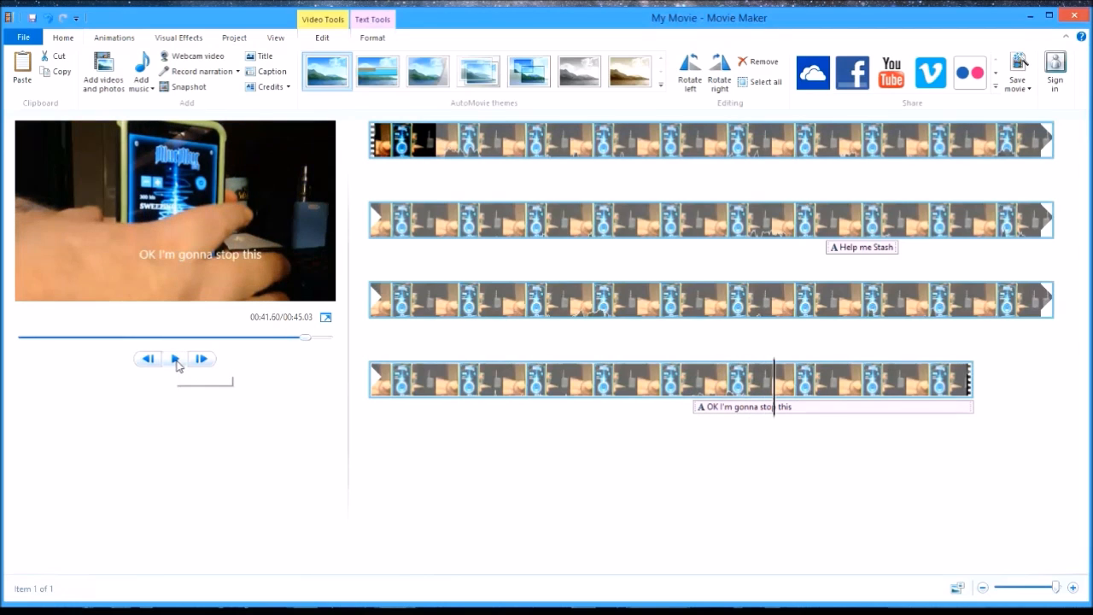
# - Move the "OK I'm gonna stop this" caption to the upper part of the frame, widen its box, and make the text bold at size 36
pyautogui.click(261, 252)
pyautogui.moveTo(238, 242); pyautogui.dragTo(222, 162)
pyautogui.click(89, 81)
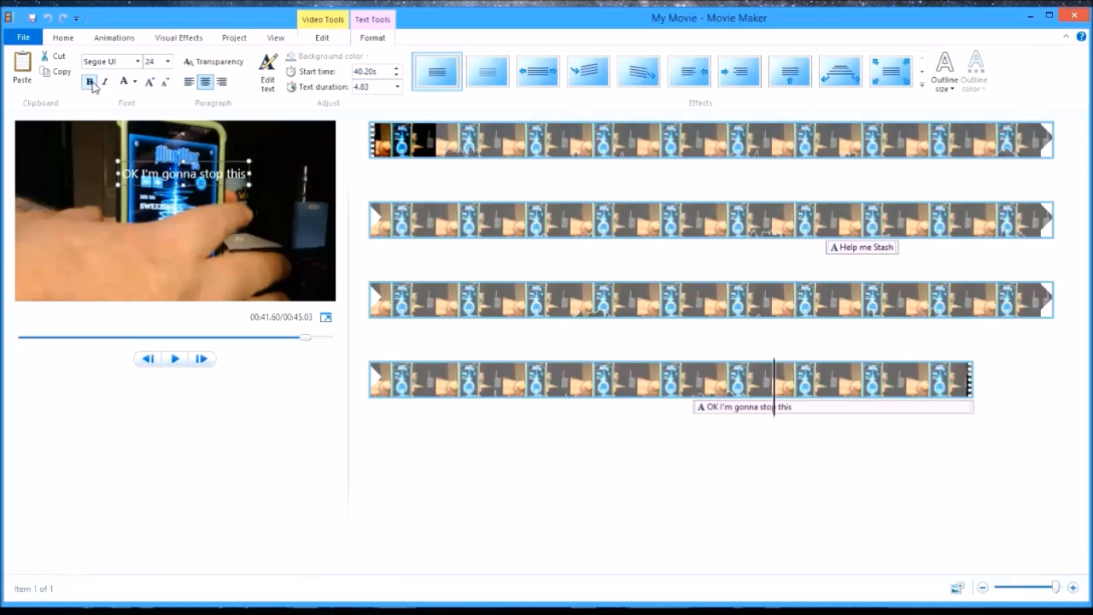
pyautogui.moveTo(252, 179); pyautogui.dragTo(303, 179)
pyautogui.click(150, 81)
pyautogui.click(150, 81)
pyautogui.click(150, 81)
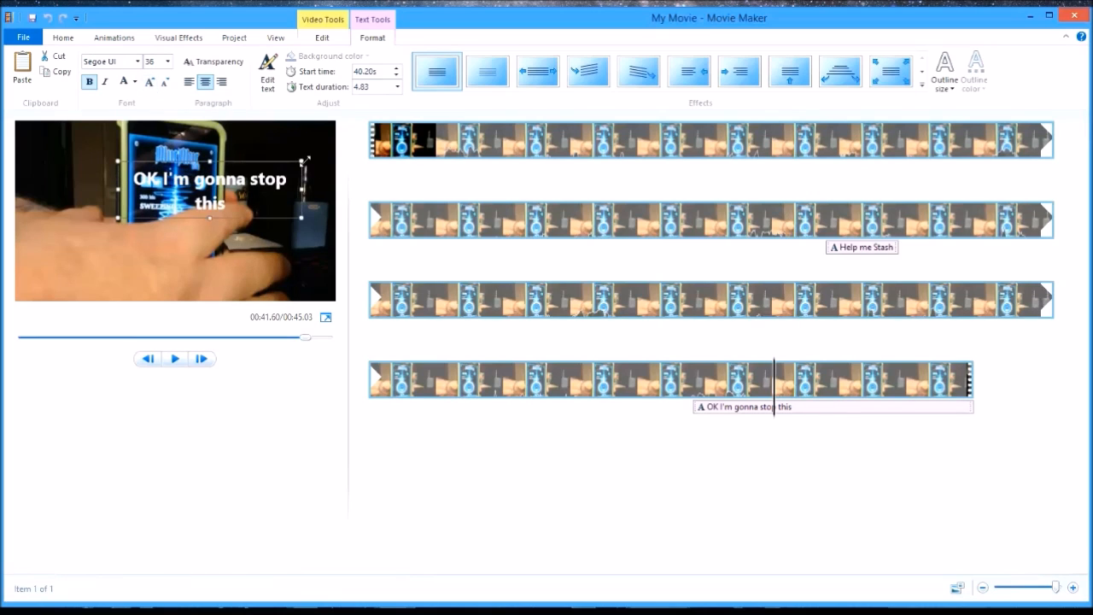
# - Move the caption to the frame's upper-left corner, stretch its box across nearly the full width, and enlarge the text to size 48
pyautogui.moveTo(253, 164); pyautogui.dragTo(161, 132)
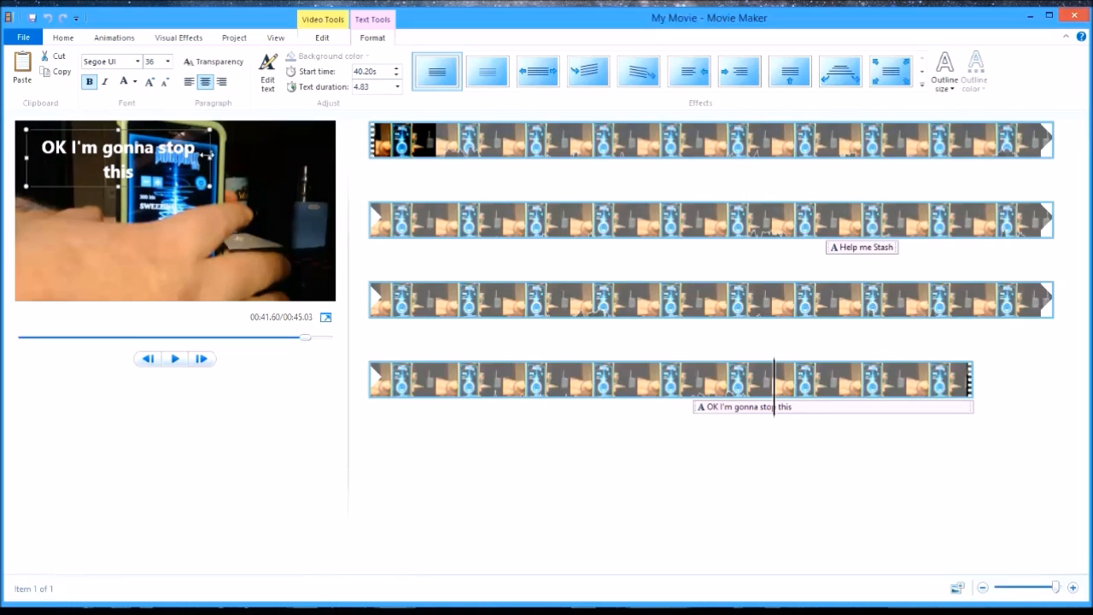
pyautogui.moveTo(208, 156); pyautogui.dragTo(320, 154)
pyautogui.click(148, 83)
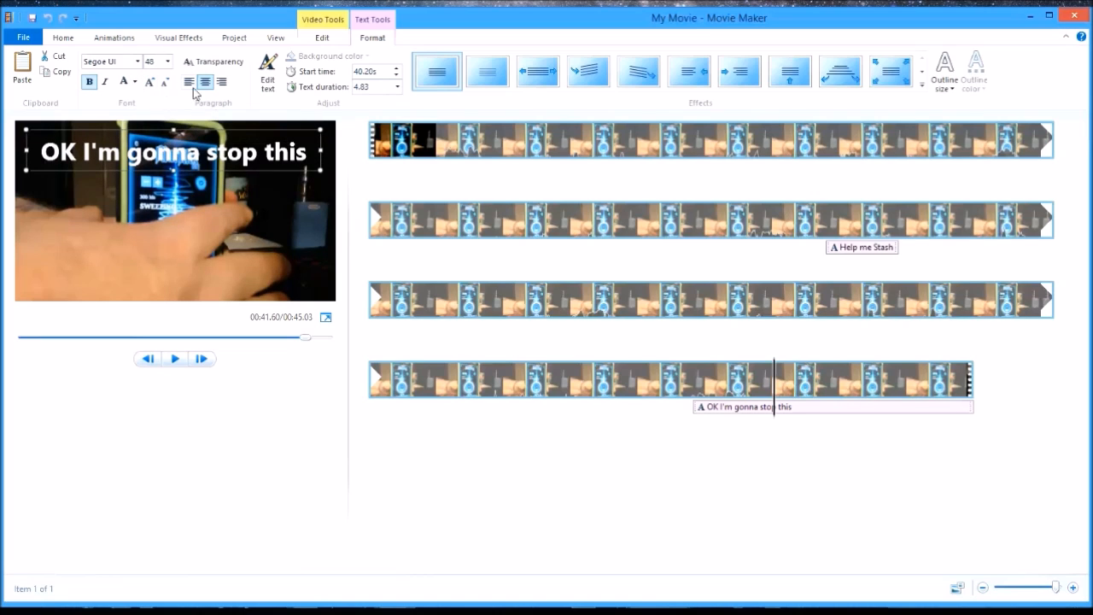
# - Color the "OK I'm gonna stop this" caption red, try the Arial font, and set the font to Calibri
pyautogui.click(130, 84)
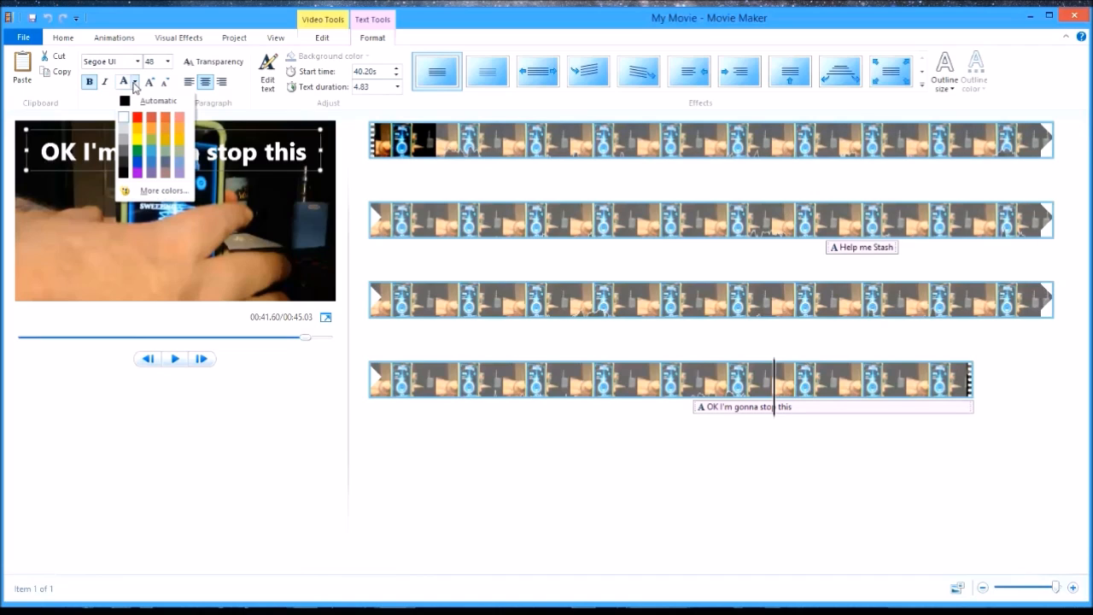
pyautogui.click(143, 119)
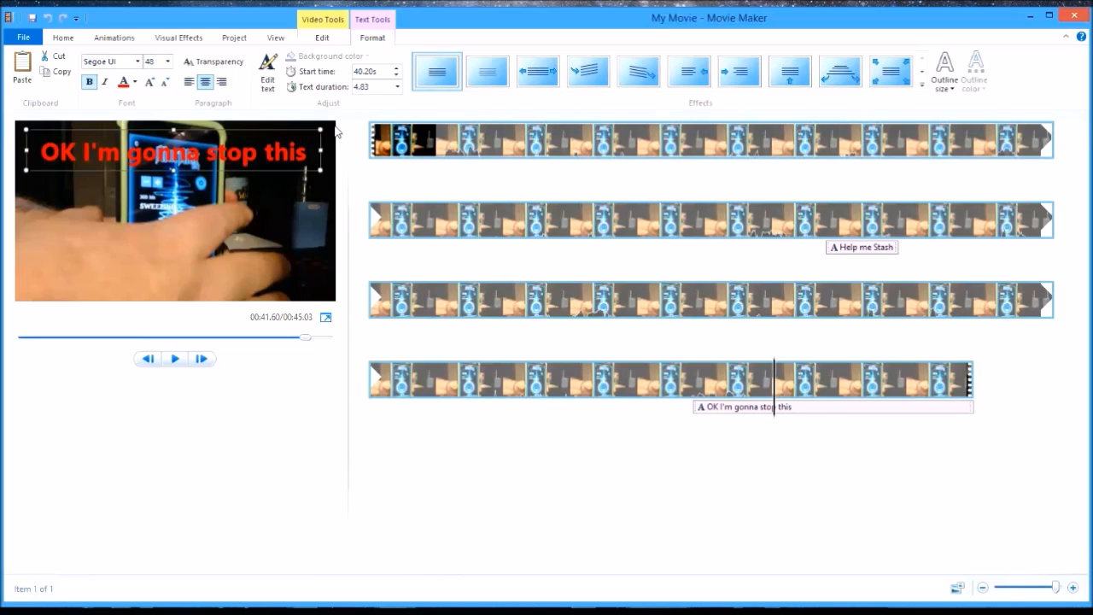
pyautogui.click(137, 64)
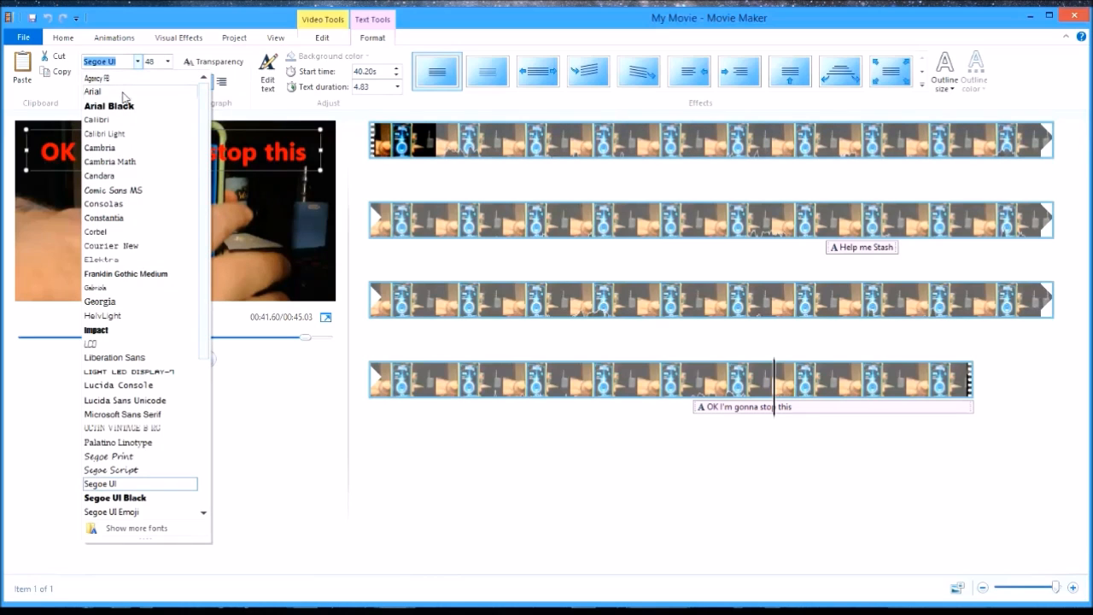
pyautogui.click(123, 92)
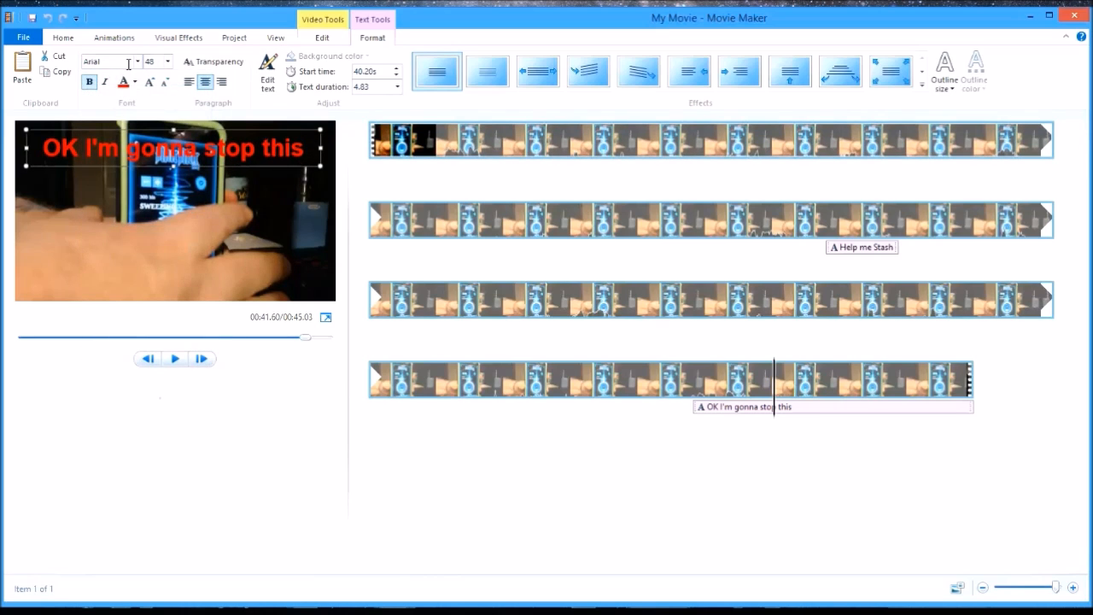
pyautogui.click(136, 65)
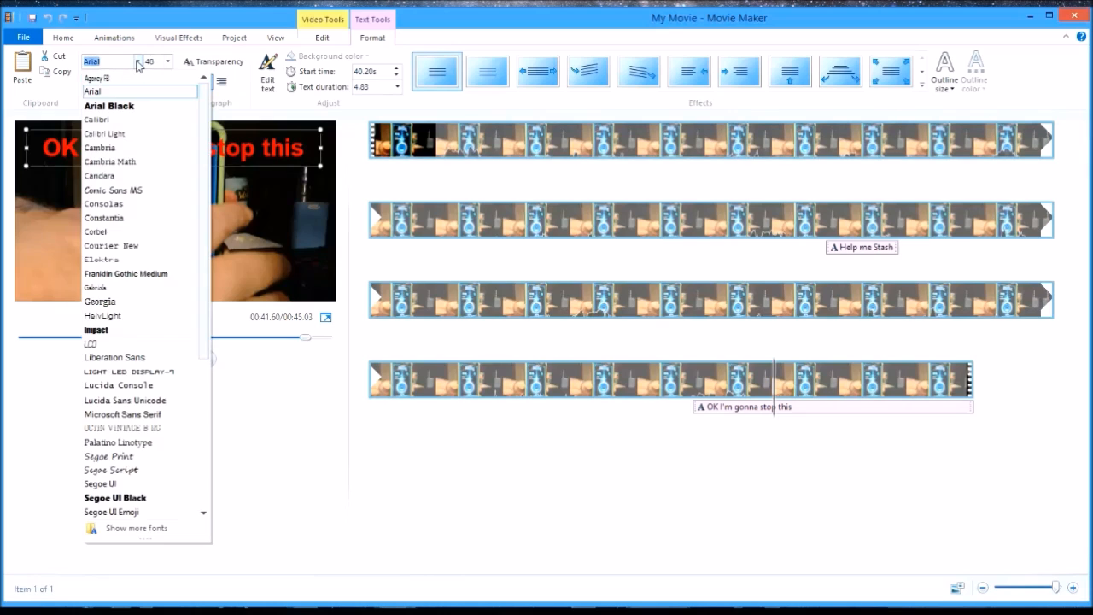
pyautogui.click(117, 127)
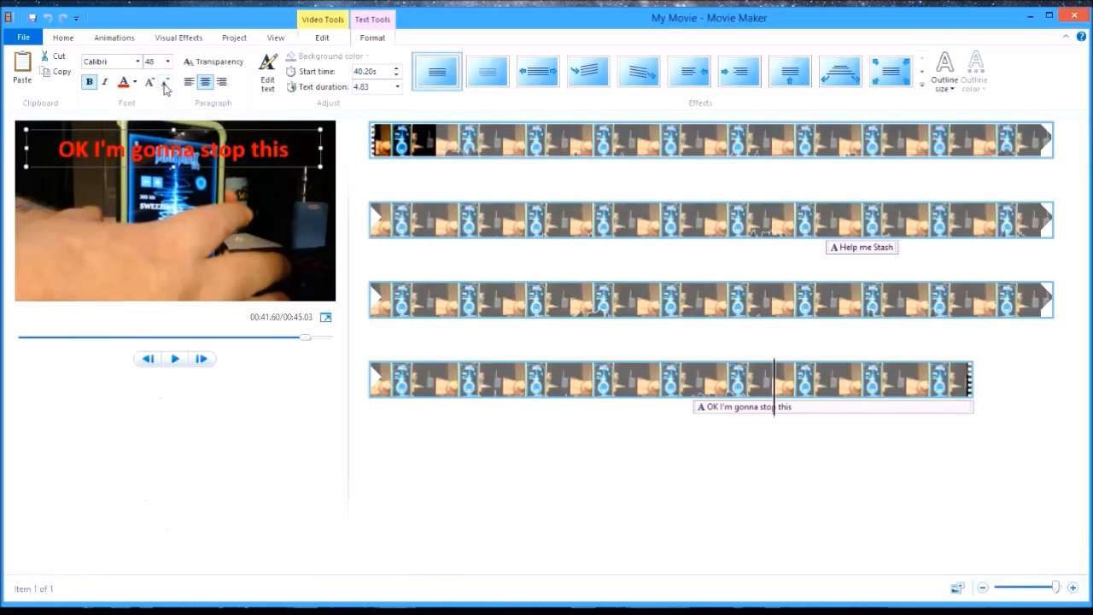
# - Try the Arial Black font on the "OK I'm gonna stop this" caption and widen its text box toward the frame's right edge
pyautogui.click(136, 65)
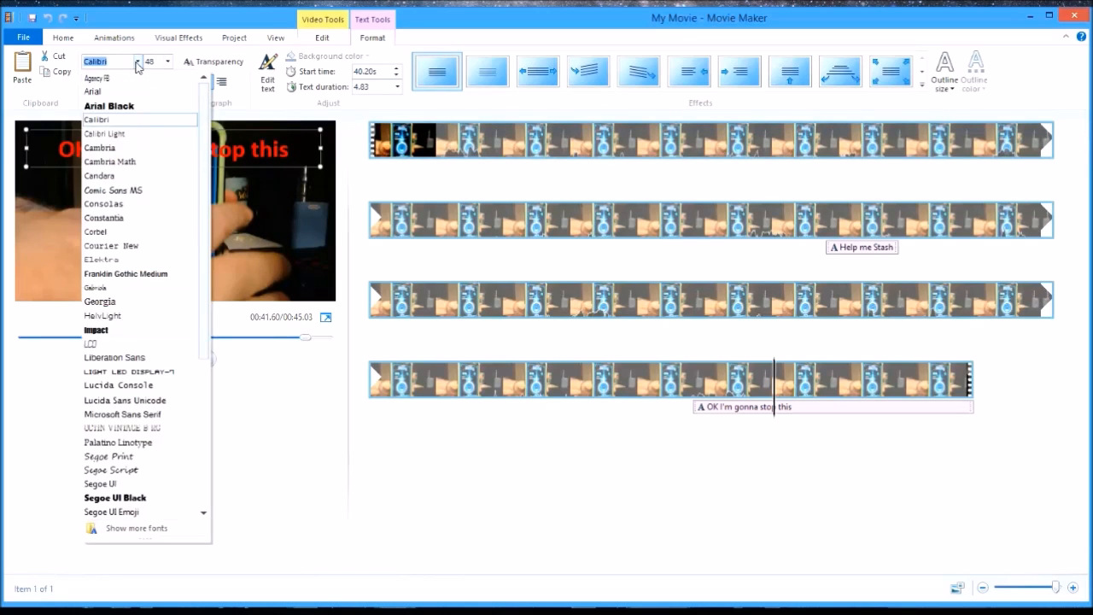
pyautogui.click(131, 107)
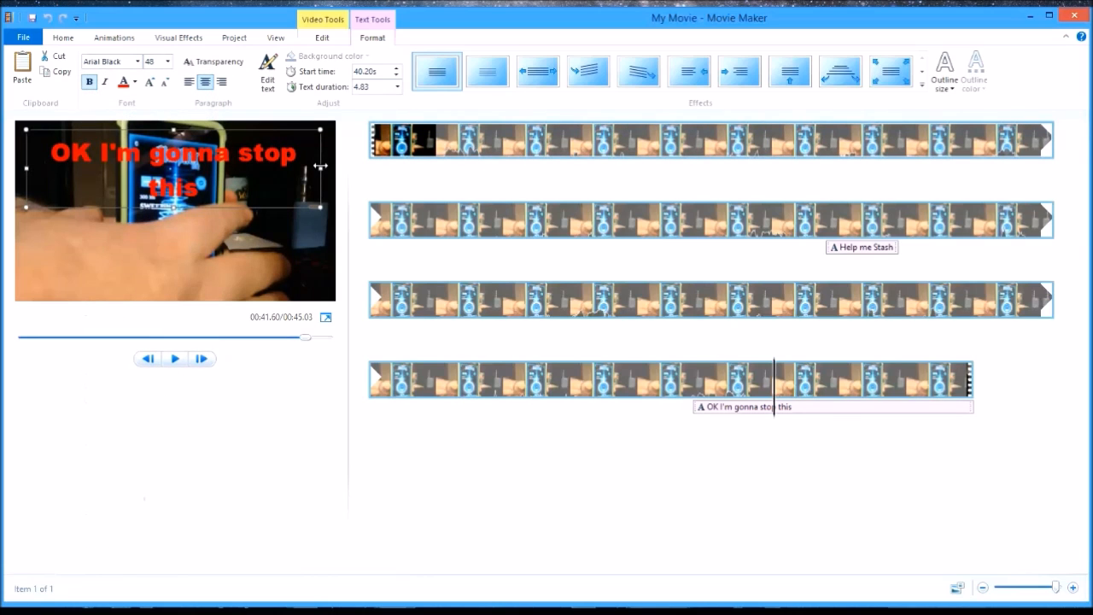
pyautogui.moveTo(321, 166); pyautogui.dragTo(351, 166)
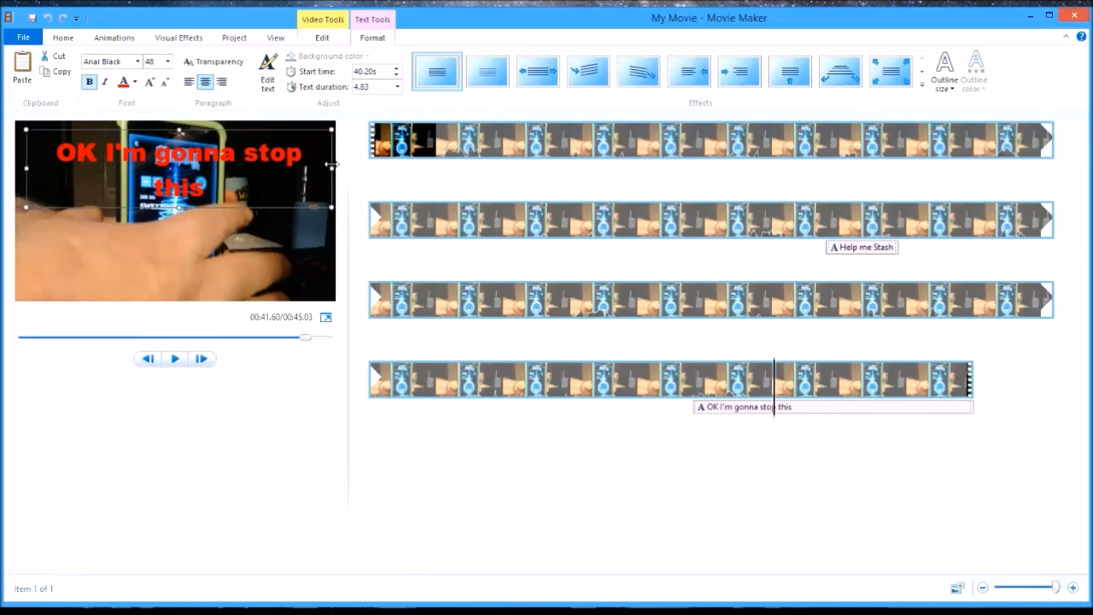
pyautogui.moveTo(332, 164); pyautogui.dragTo(329, 165)
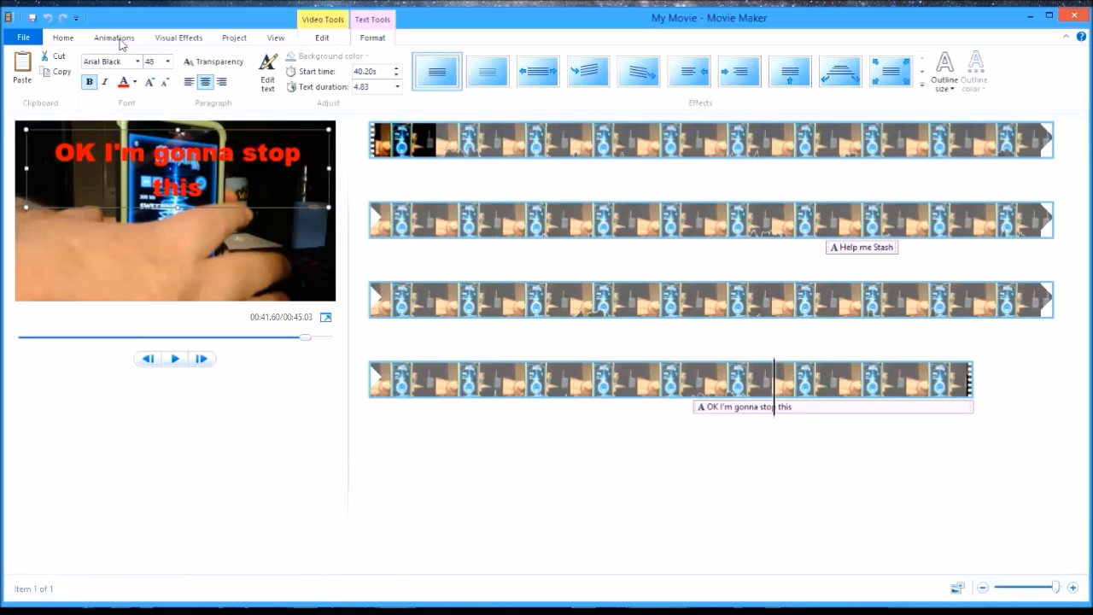
# - Set the "OK I'm gonna stop this" caption's font to Arial and move it slightly closer to the frame's upper edge
pyautogui.click(138, 65)
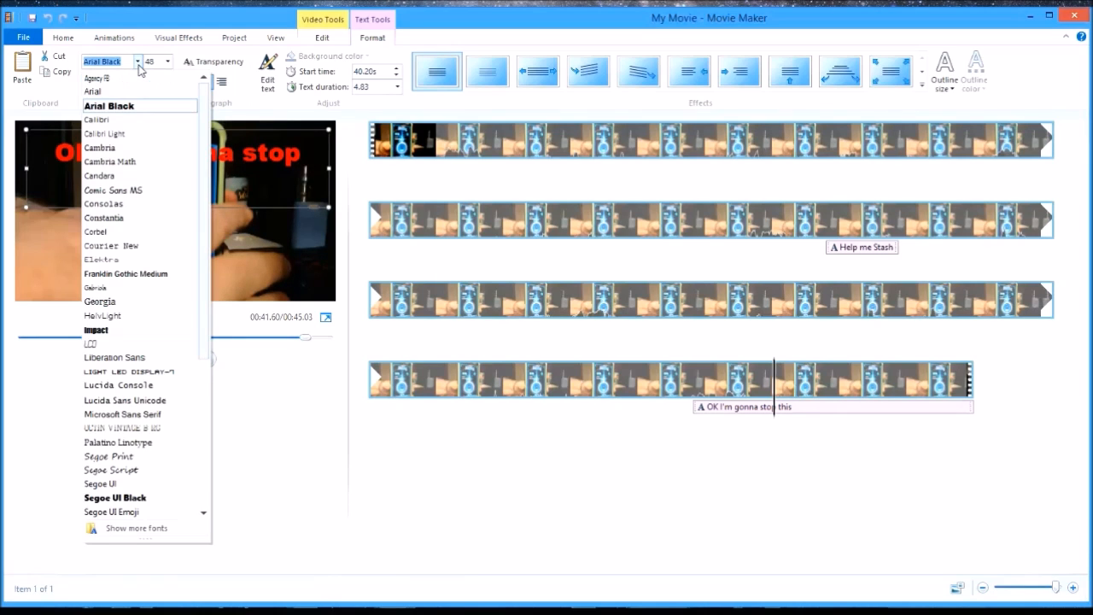
pyautogui.click(124, 92)
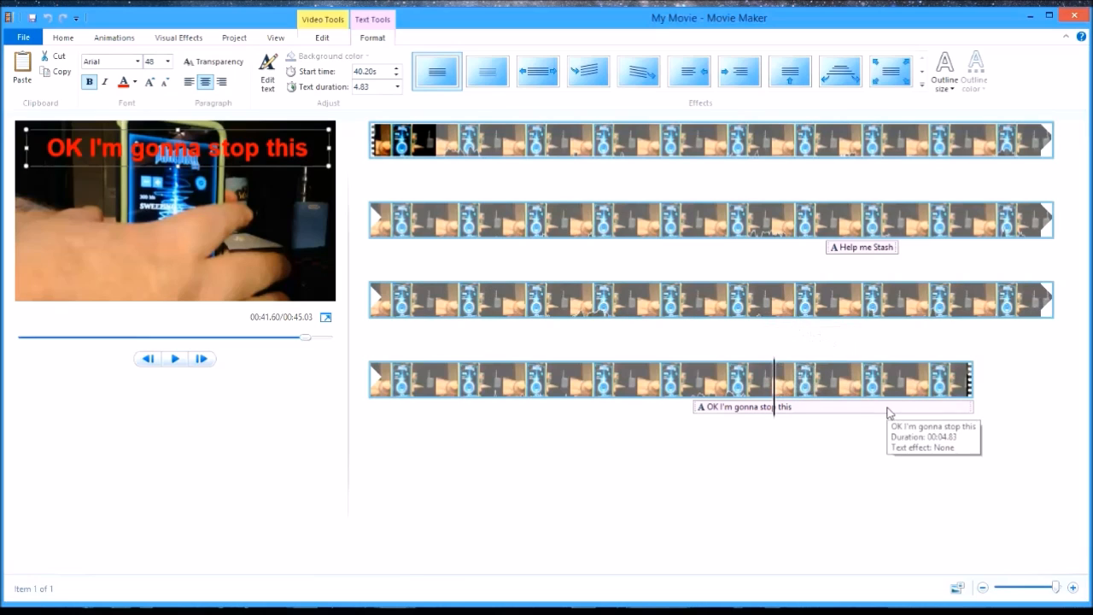
pyautogui.moveTo(253, 129)
pyautogui.mouseDown()
pyautogui.moveTo(256, 260)
pyautogui.moveTo(261, 120)
pyautogui.moveTo(268, 129)
pyautogui.mouseUp()
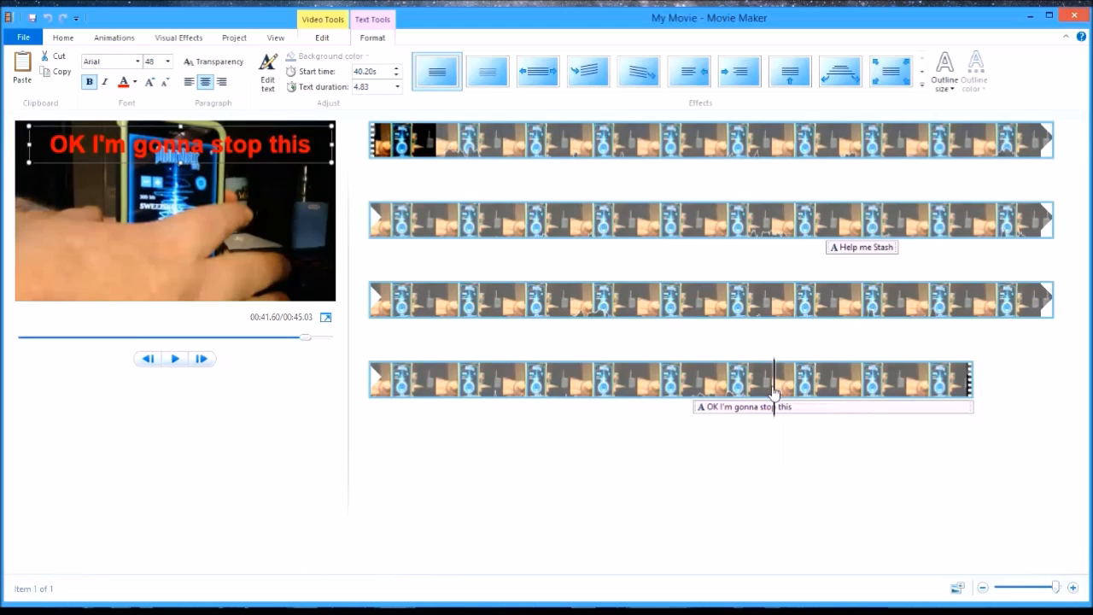
# - Play the caption against the audio and mark the spoken phrase's end at about 41.6 seconds
pyautogui.click(681, 420)
pyautogui.click(176, 359)
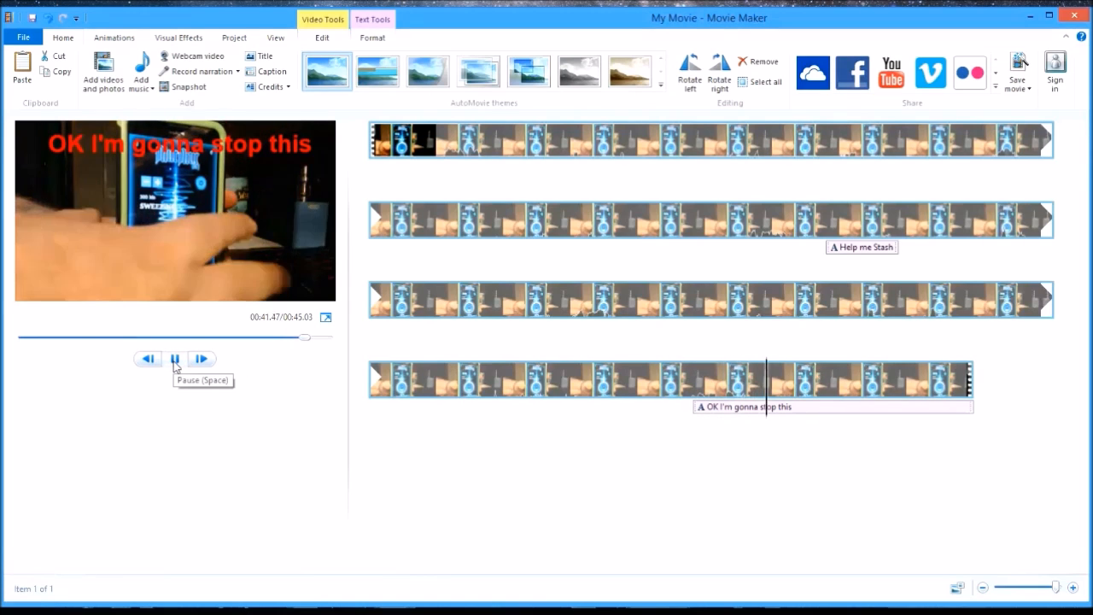
pyautogui.click(175, 362)
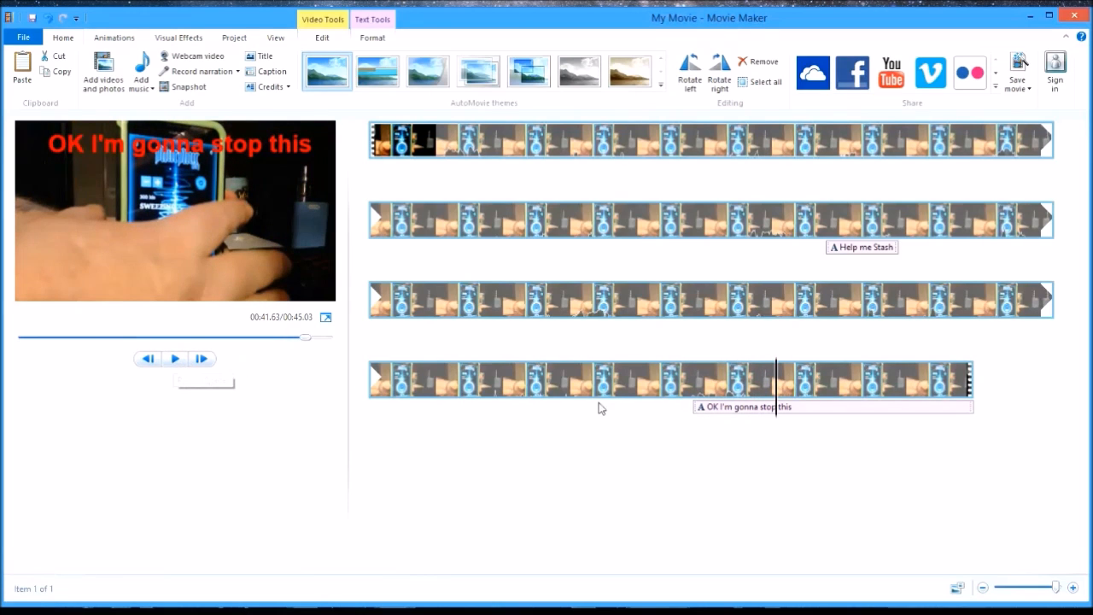
pyautogui.click(773, 406)
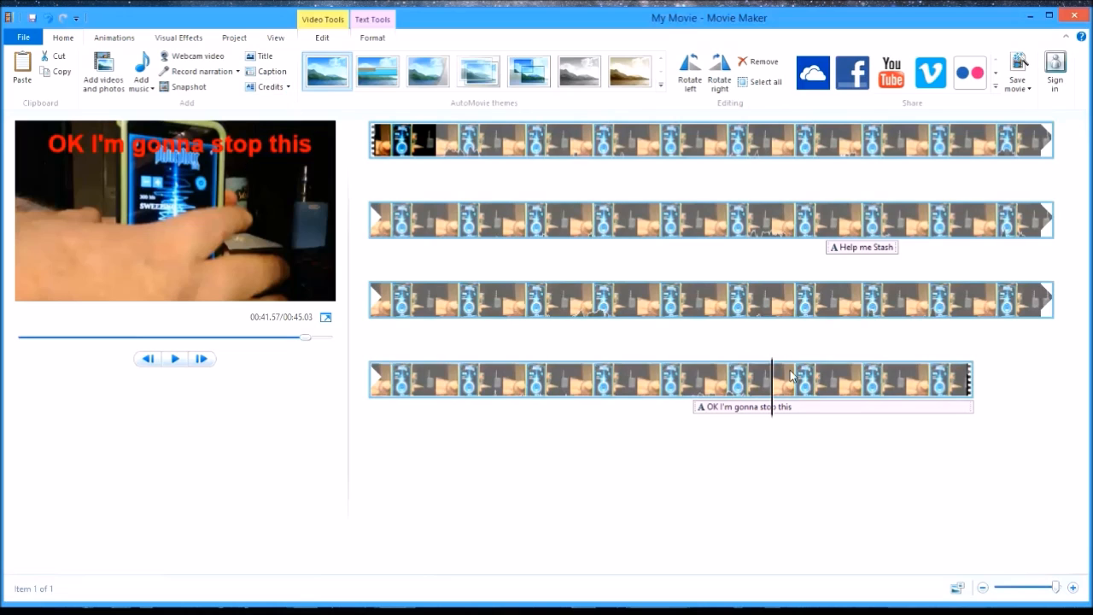
# - Shorten the "OK I'm gonna stop this" caption to 2.00 seconds and shift its start to 40.10 seconds
pyautogui.click(735, 408)
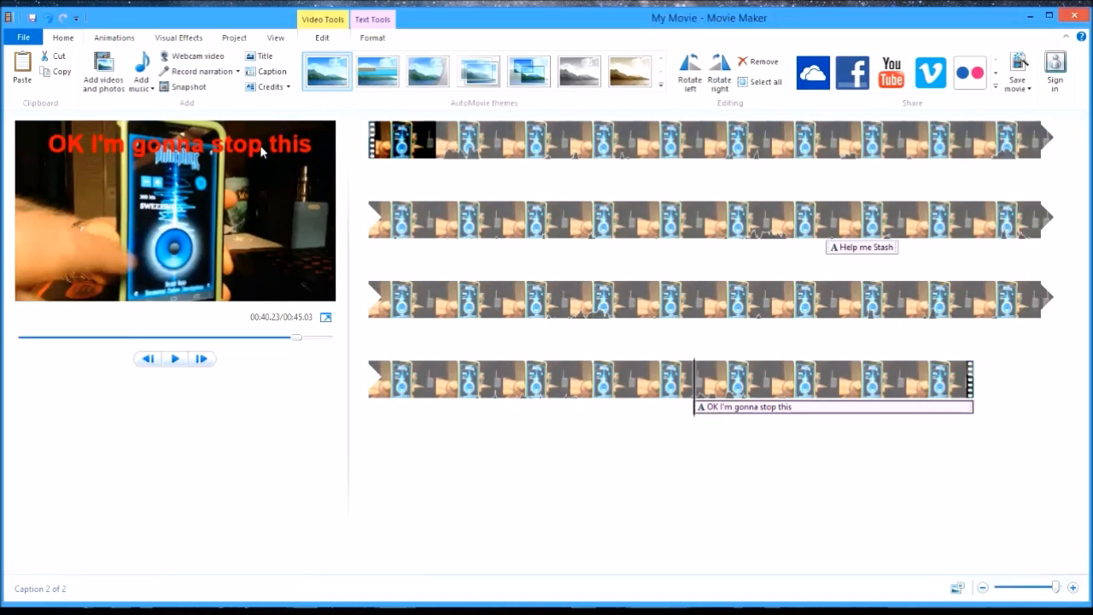
pyautogui.click(260, 143)
pyautogui.click(397, 86)
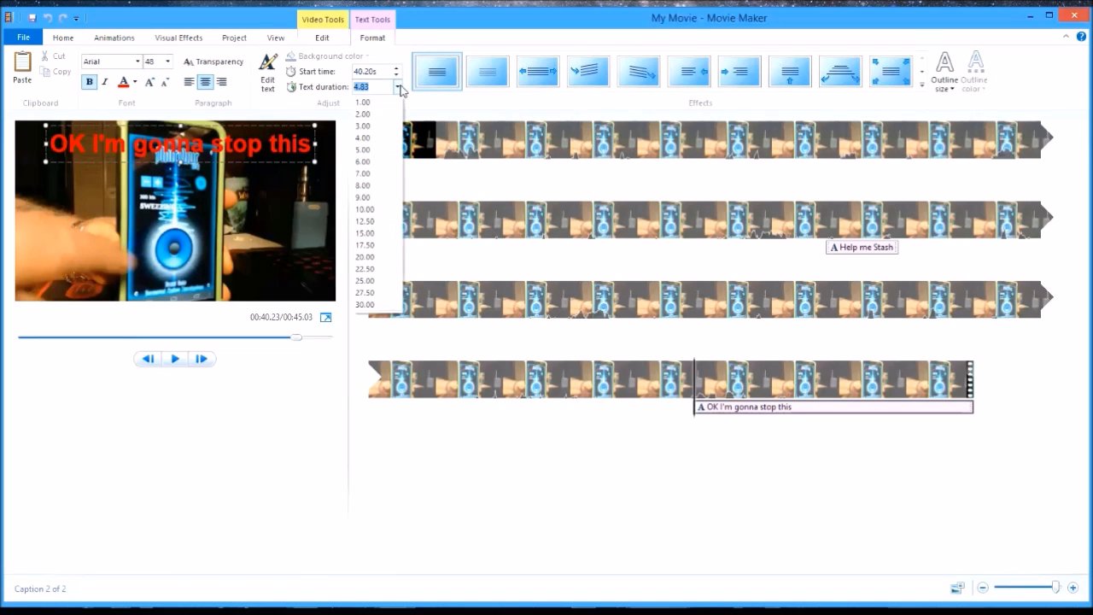
pyautogui.click(364, 114)
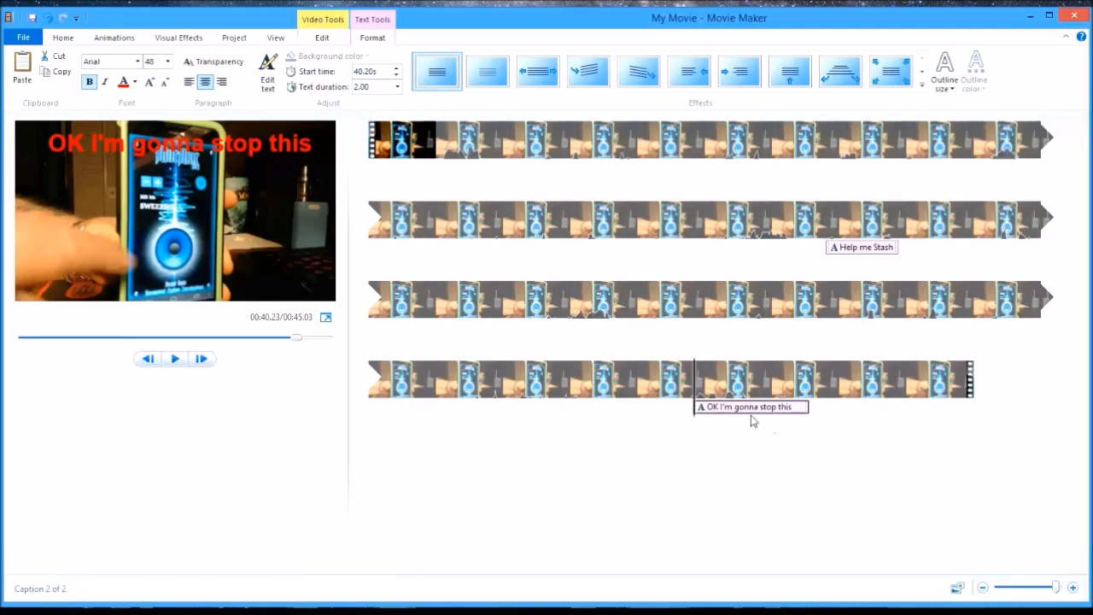
pyautogui.moveTo(728, 407); pyautogui.dragTo(692, 413)
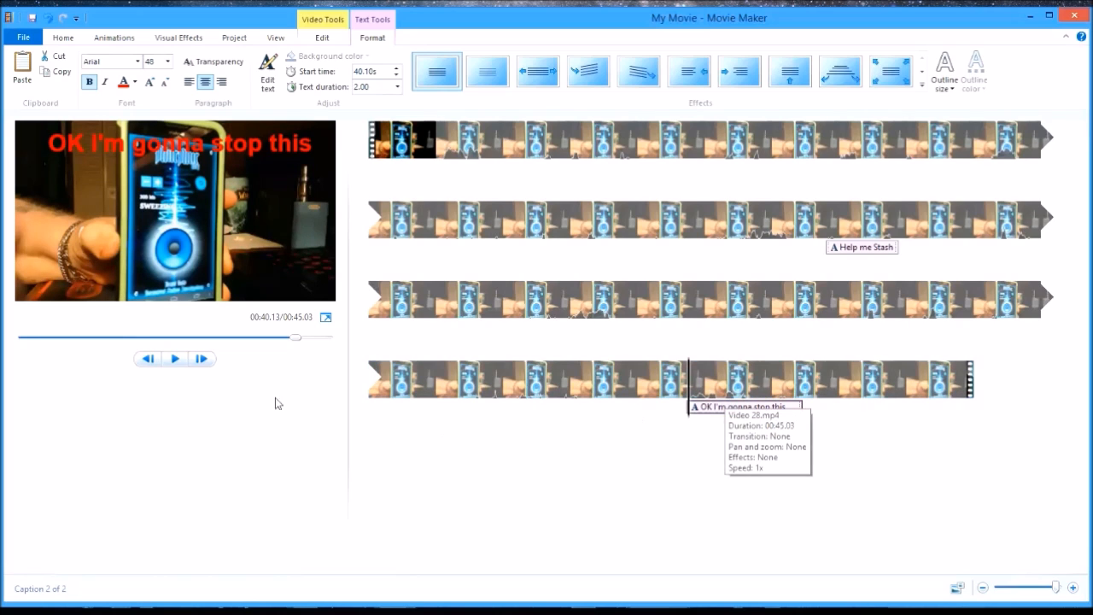
# - Play the shortened caption against the audio and try text durations of 1.00 and 1.75 seconds
pyautogui.click(176, 360)
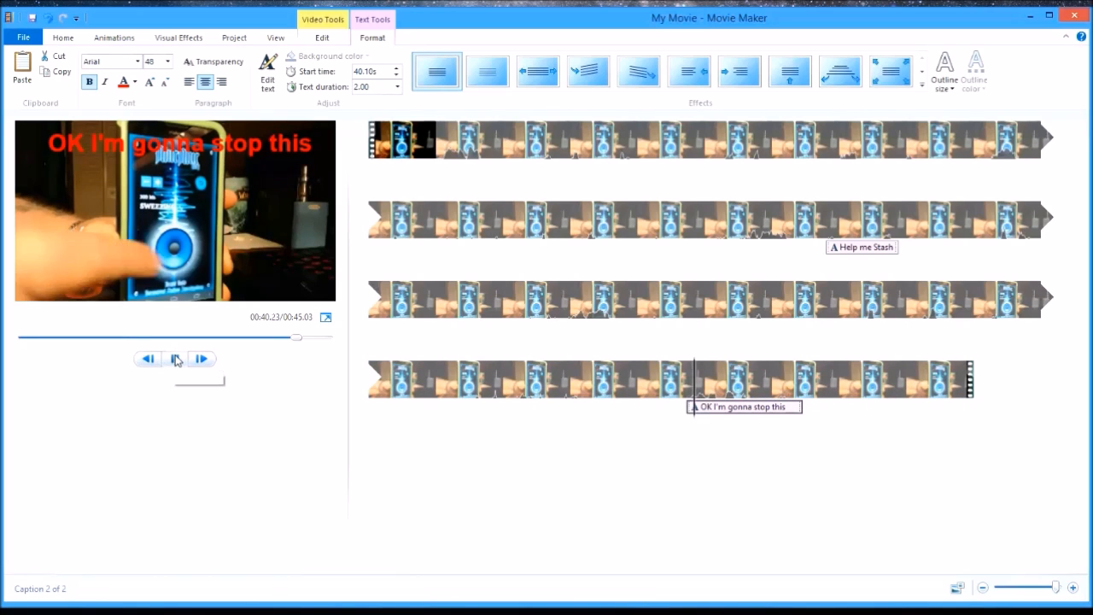
pyautogui.click(176, 359)
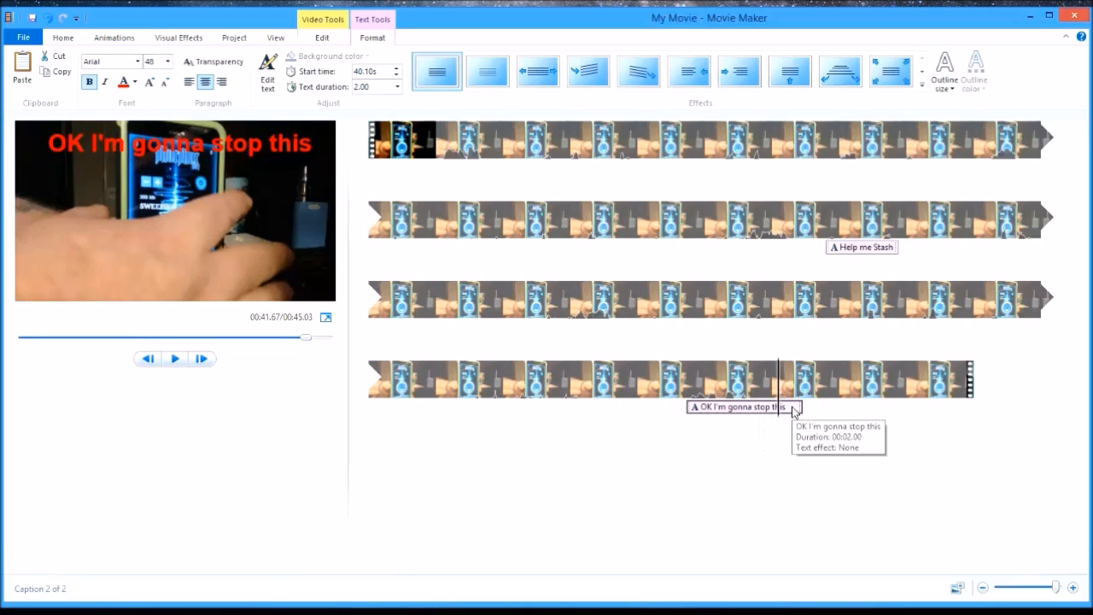
pyautogui.click(397, 87)
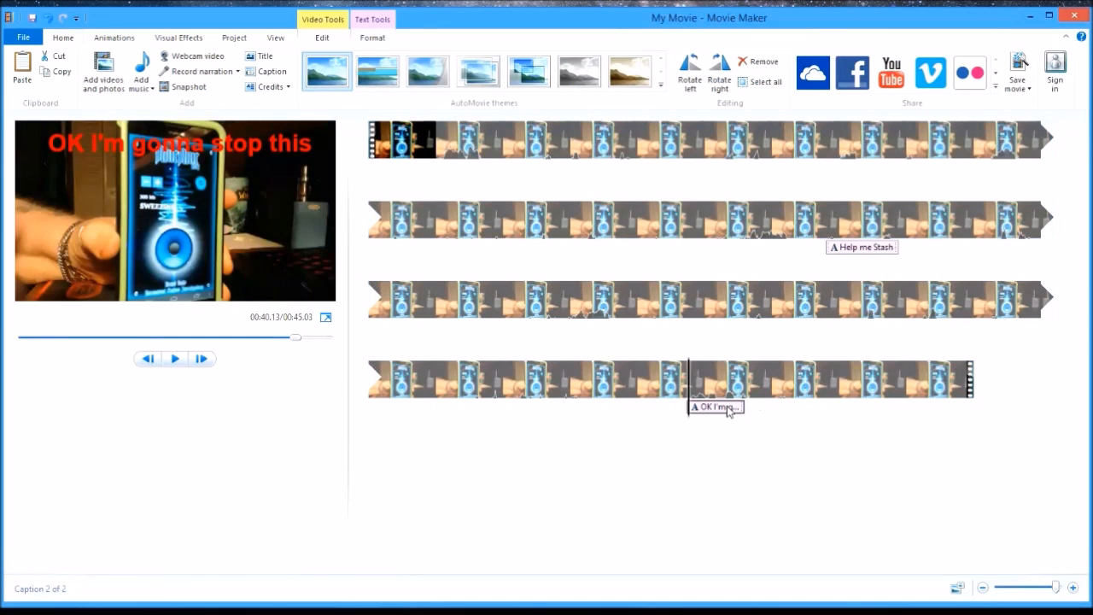
pyautogui.click(260, 146)
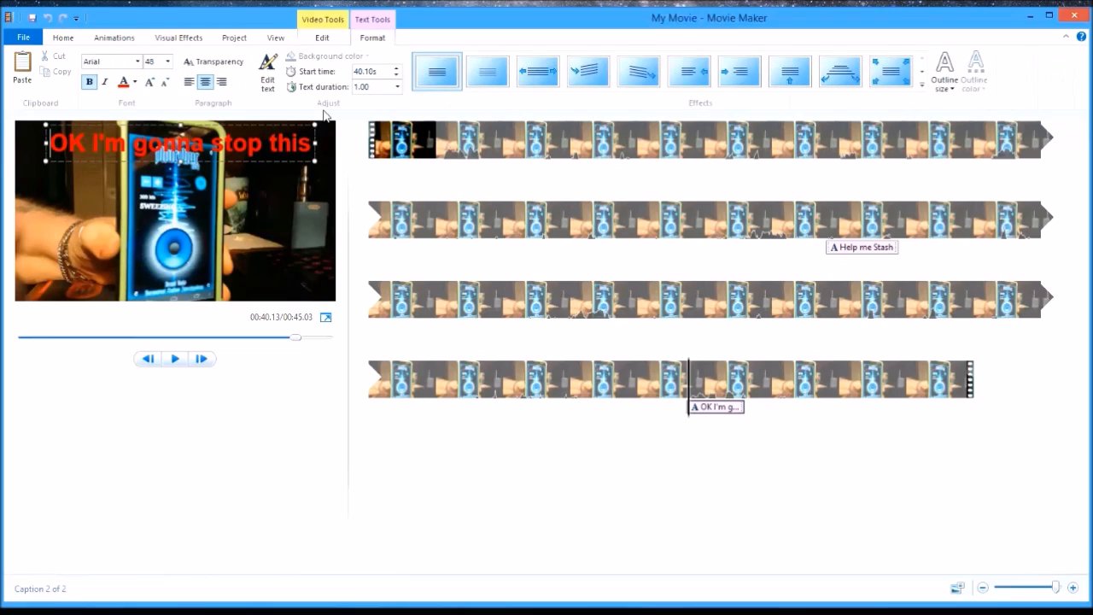
pyautogui.doubleClick(353, 87)
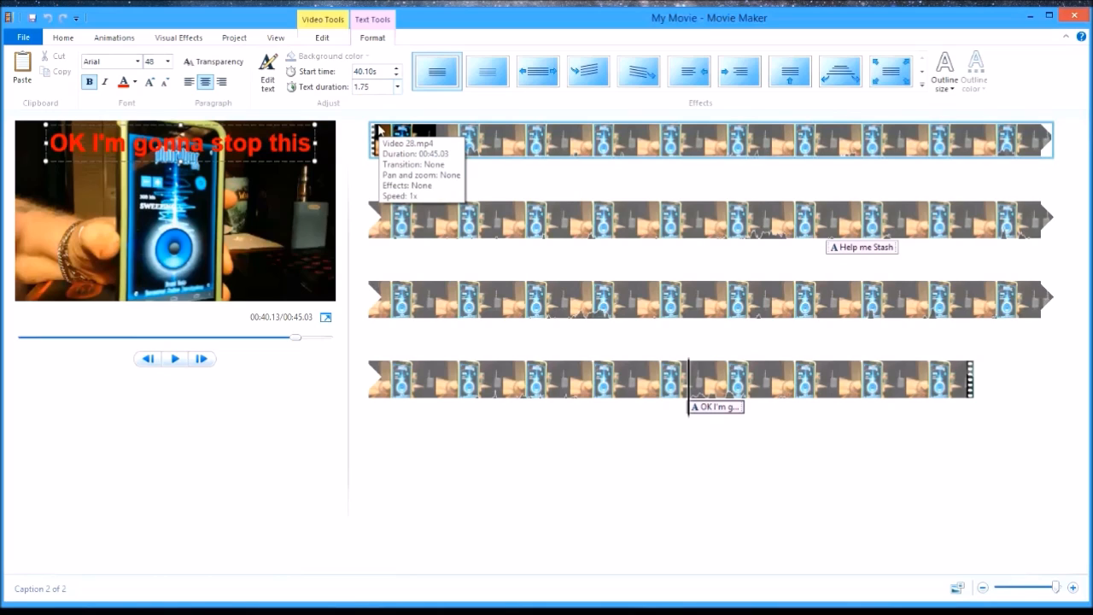
pyautogui.press('Return')
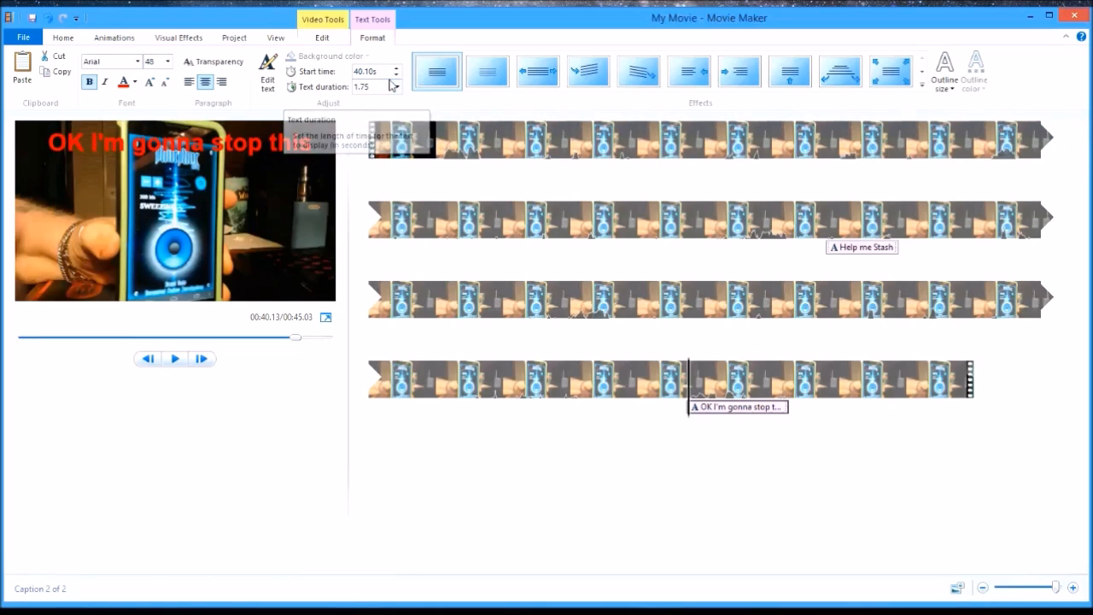
# - Set the "OK I'm gonna stop this" caption's text duration to 1.25 seconds, starting at 40.10 seconds
pyautogui.doubleClick(383, 86)
pyautogui.press('BackSpace')
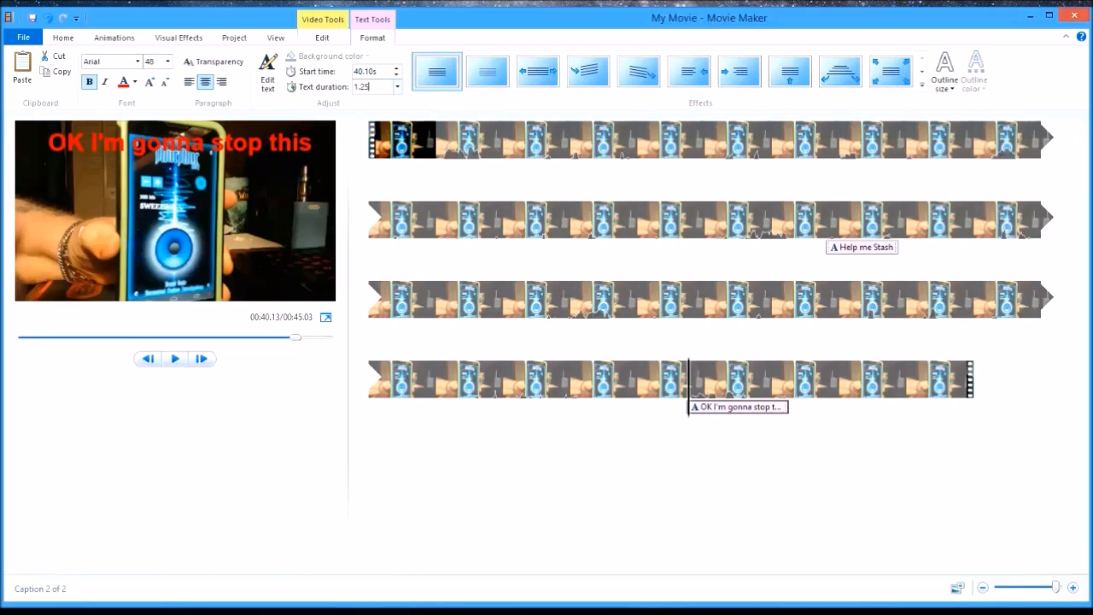
pyautogui.press('Return')
pyautogui.moveTo(699, 408); pyautogui.dragTo(690, 407)
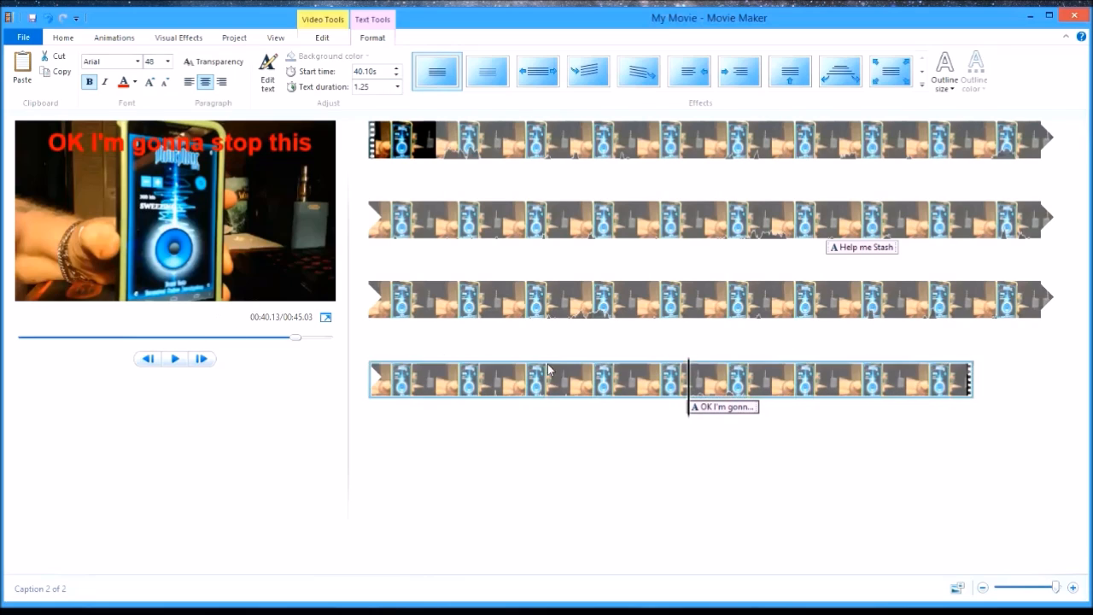
# - Play through the retimed caption, including once from about 39.4 seconds, to check its timing against the spoken phrase
pyautogui.click(572, 376)
pyautogui.click(177, 358)
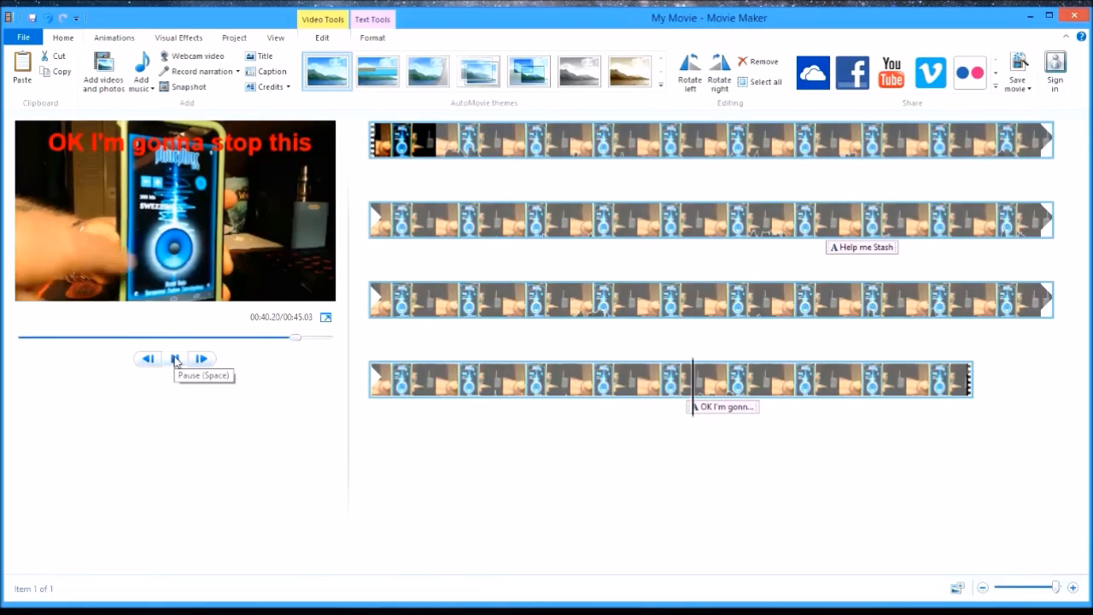
pyautogui.click(176, 358)
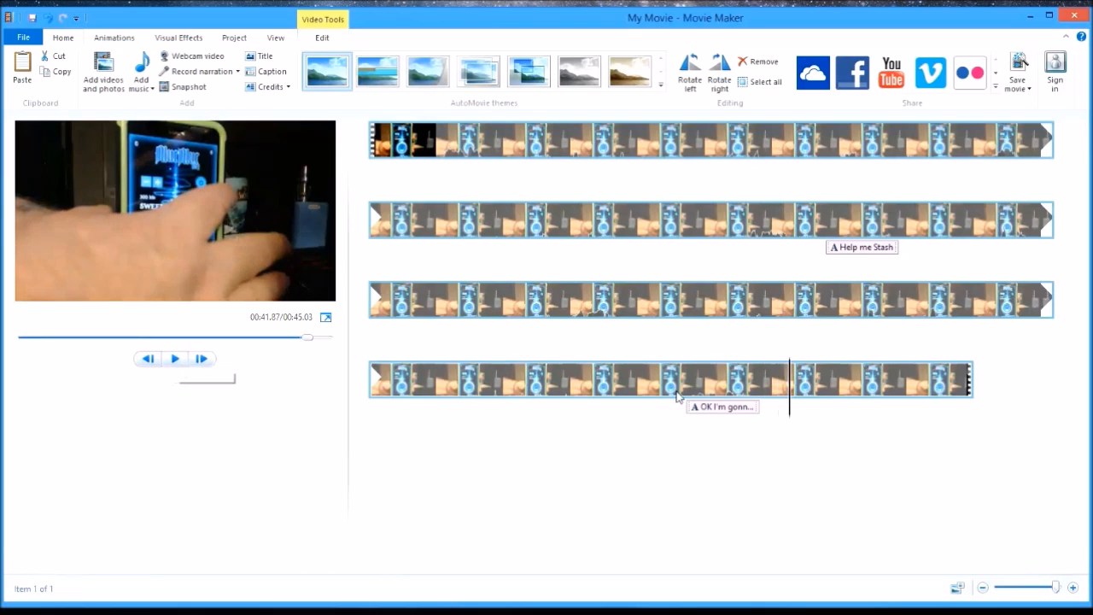
pyautogui.moveTo(791, 364); pyautogui.dragTo(648, 367)
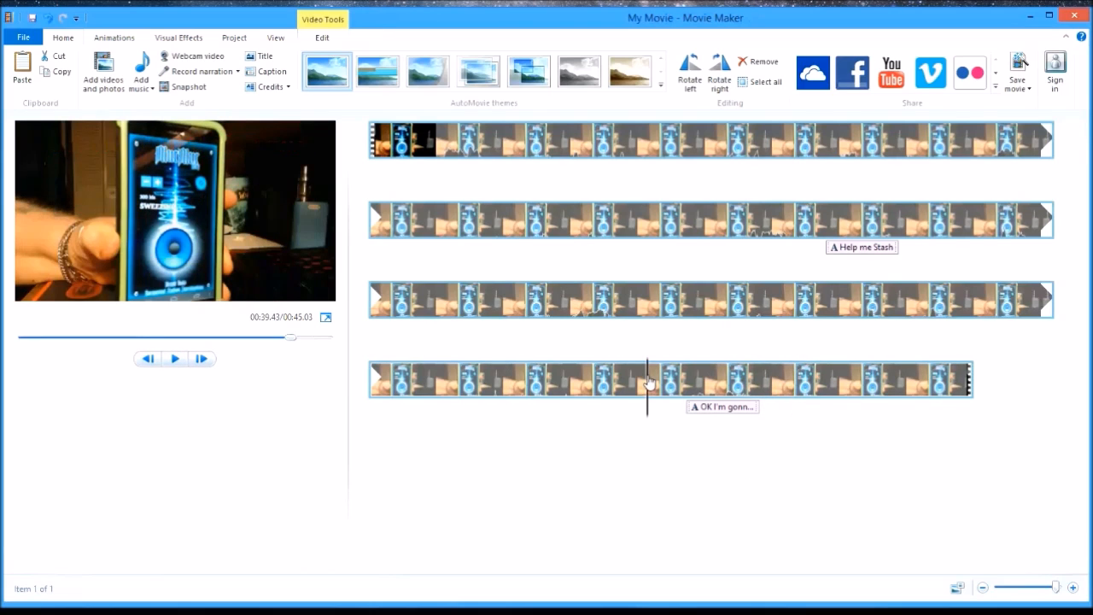
pyautogui.click(174, 359)
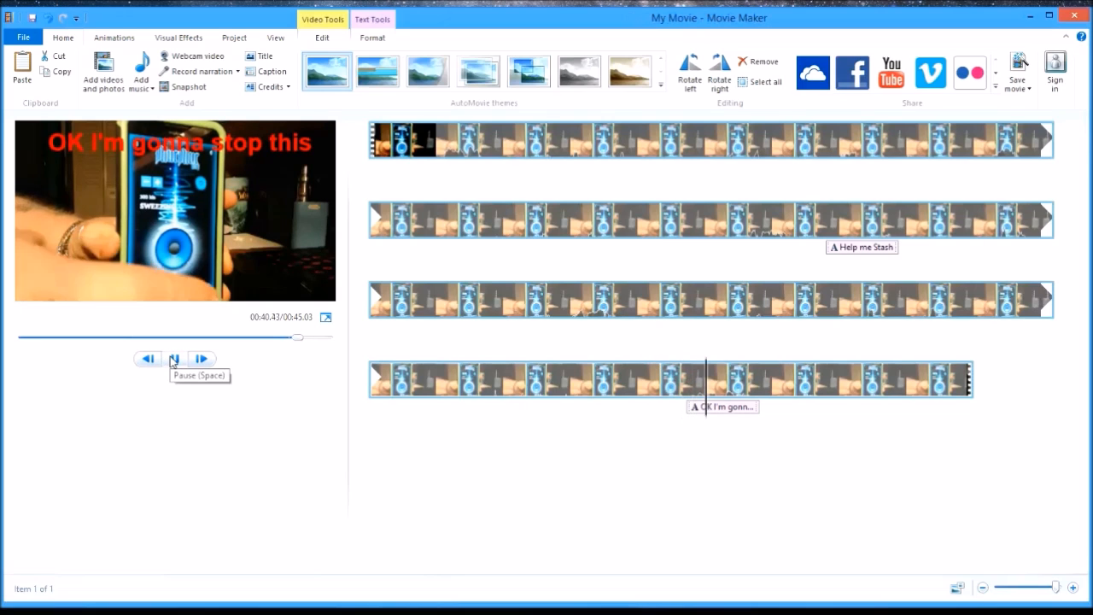
pyautogui.click(174, 358)
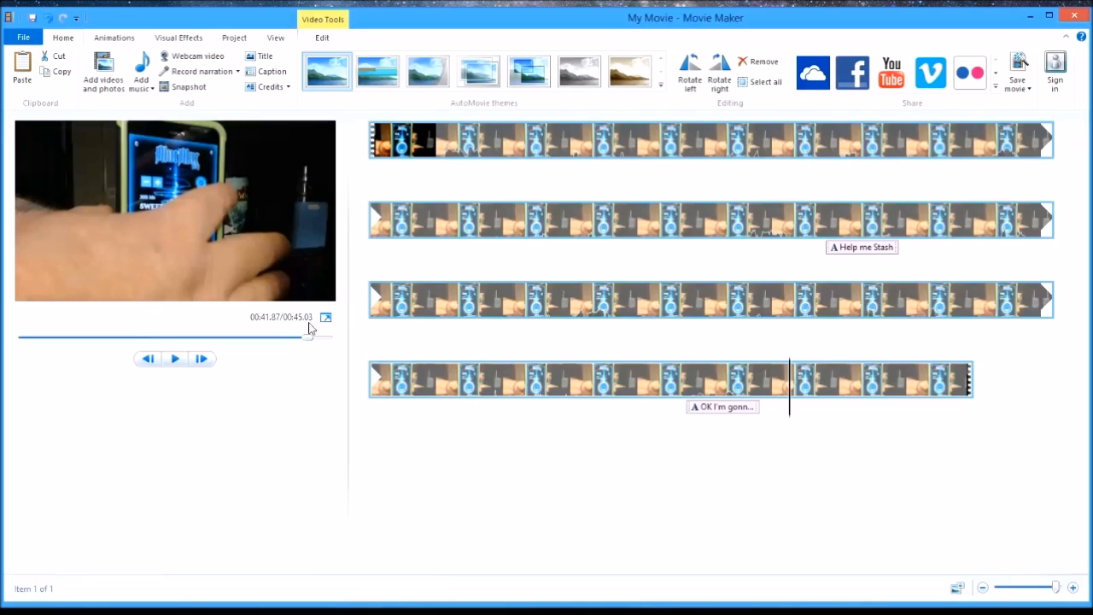
# - Rewind to the movie's start, scrub to about 33.4 seconds, and slightly adjust the timeline zoom
pyautogui.moveTo(308, 337); pyautogui.dragTo(12, 354)
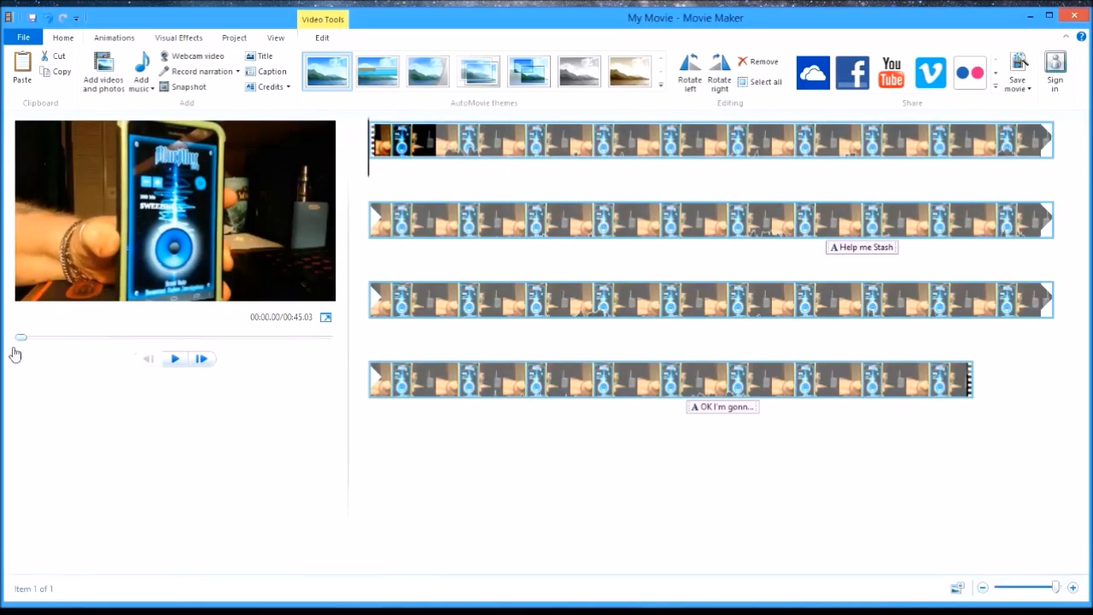
pyautogui.moveTo(198, 353); pyautogui.dragTo(251, 346)
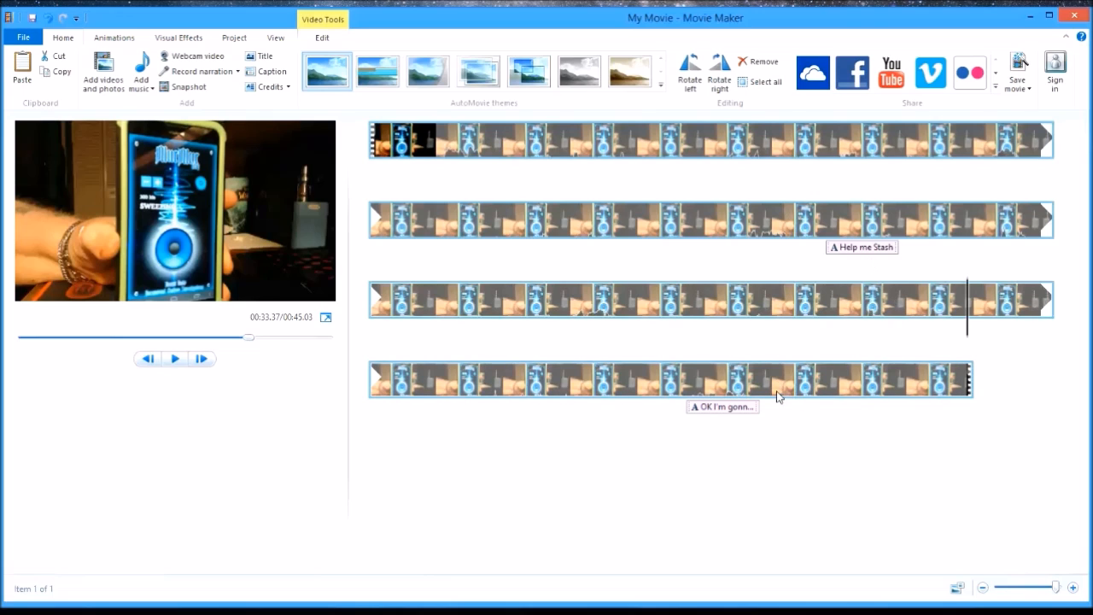
pyautogui.moveTo(784, 383)
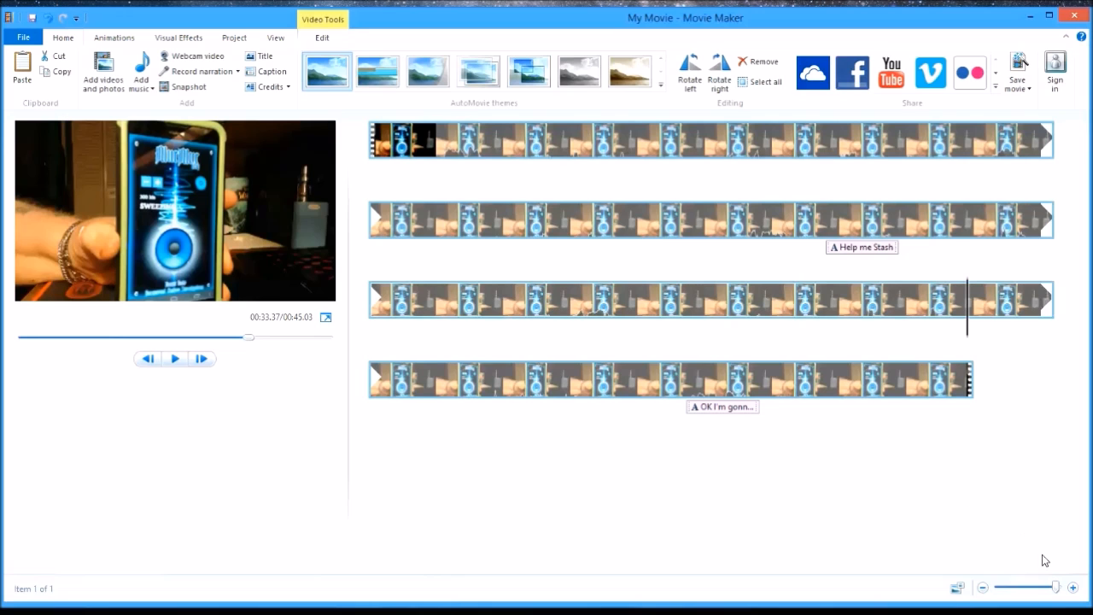
pyautogui.moveTo(1057, 587)
pyautogui.mouseDown()
pyautogui.moveTo(1037, 589)
pyautogui.moveTo(1059, 589)
pyautogui.mouseUp()
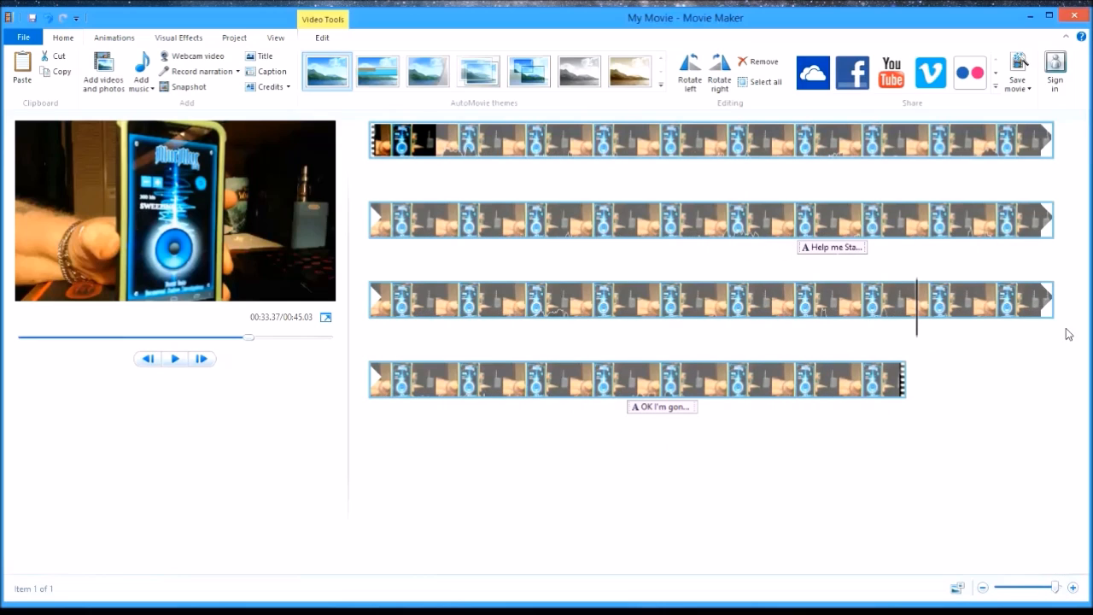
# - Play the movie from about 16.6 seconds through the "Help me Stash" caption, and again through the final caption
pyautogui.click(639, 222)
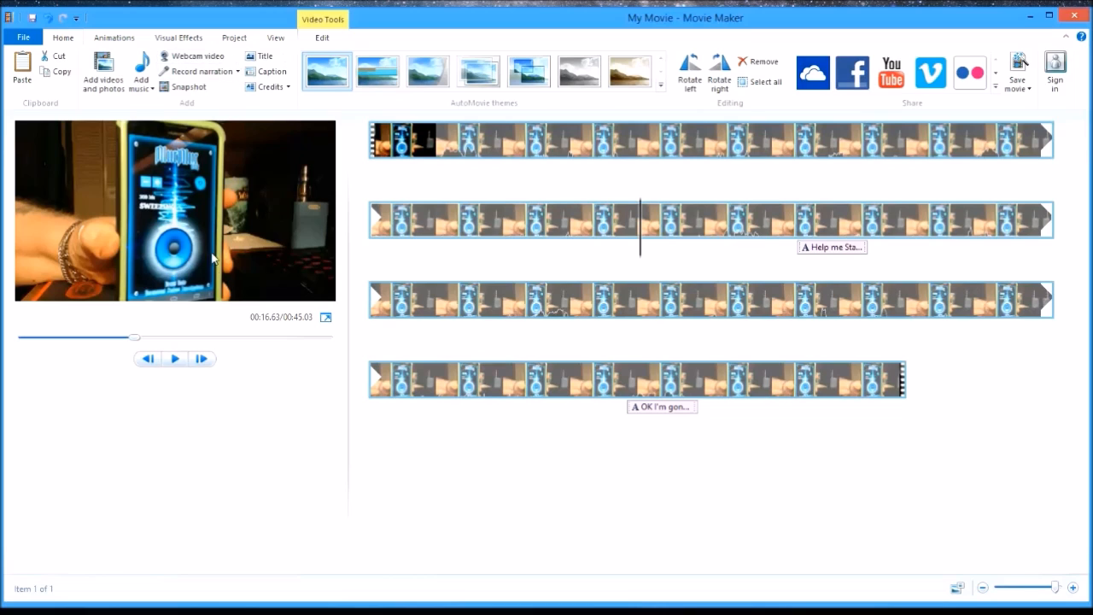
pyautogui.click(175, 359)
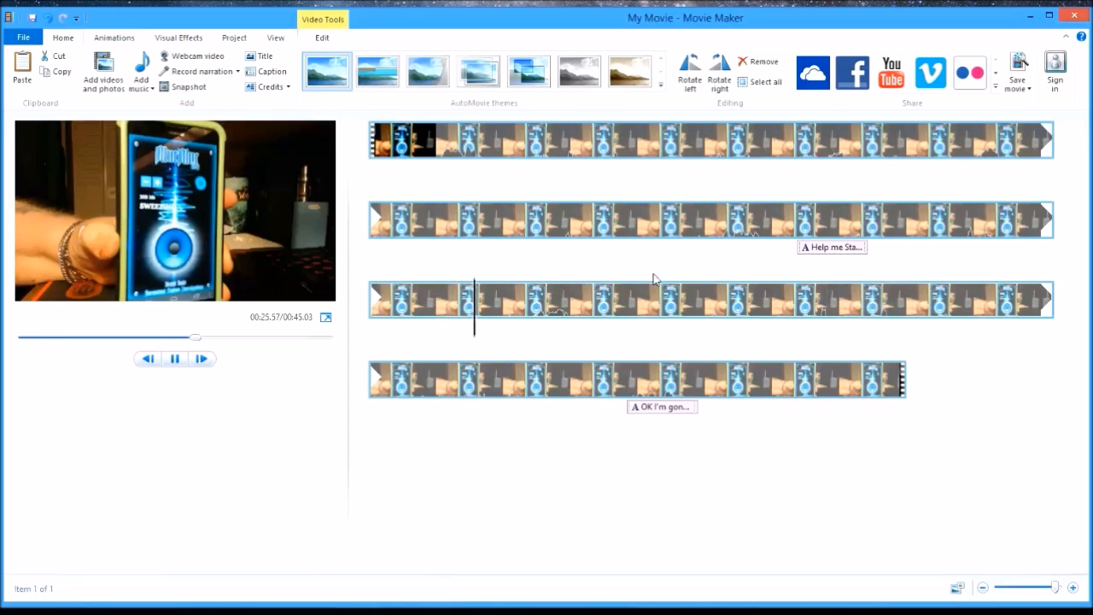
pyautogui.click(506, 379)
pyautogui.click(177, 360)
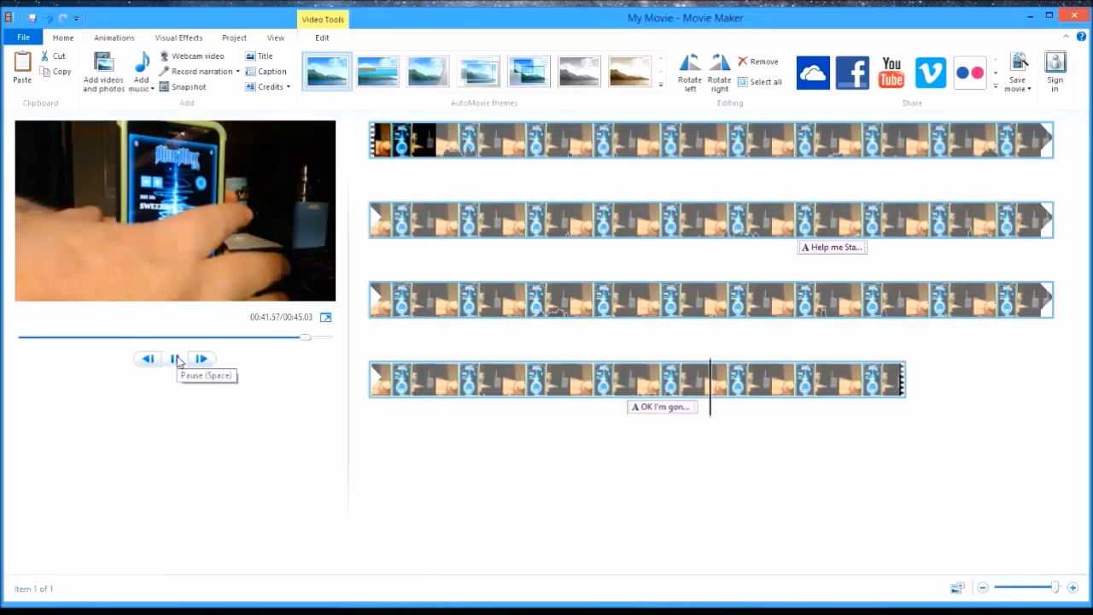
pyautogui.click(177, 359)
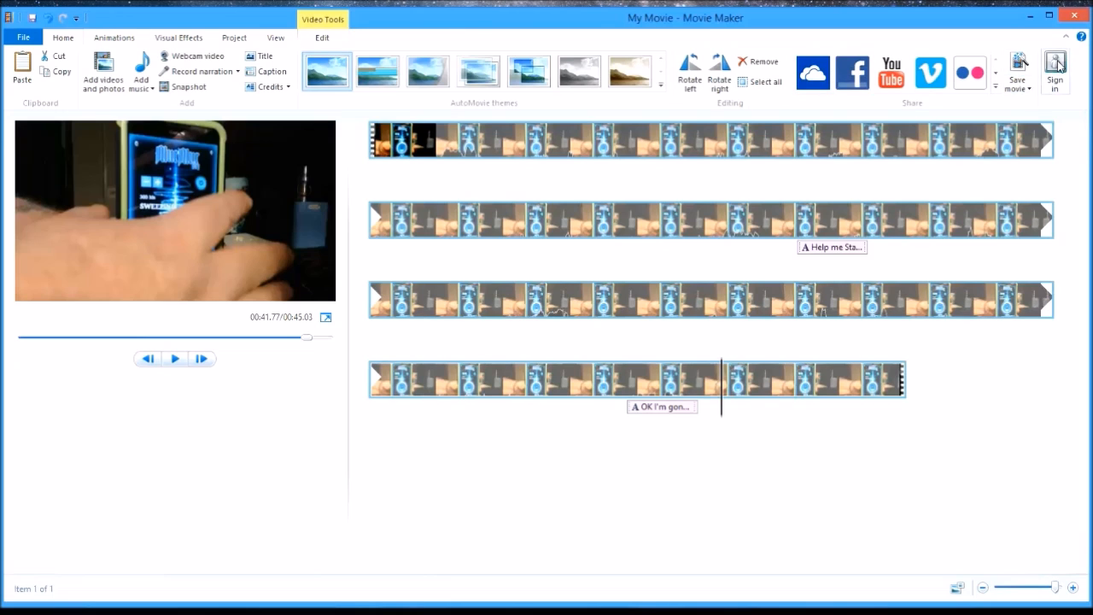
pyautogui.click(1030, 89)
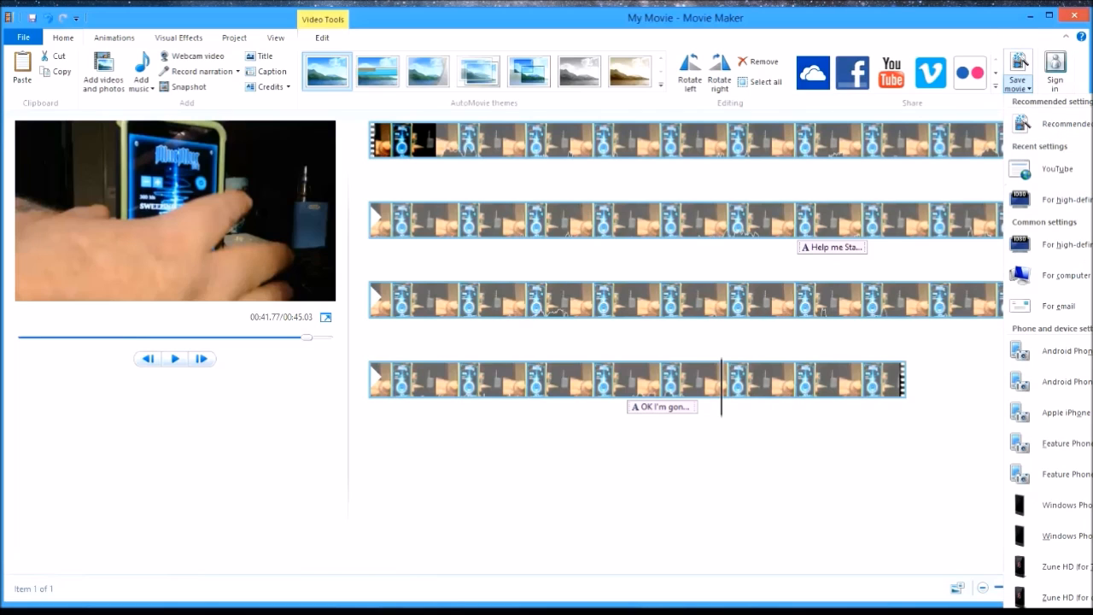
pyautogui.click(1050, 275)
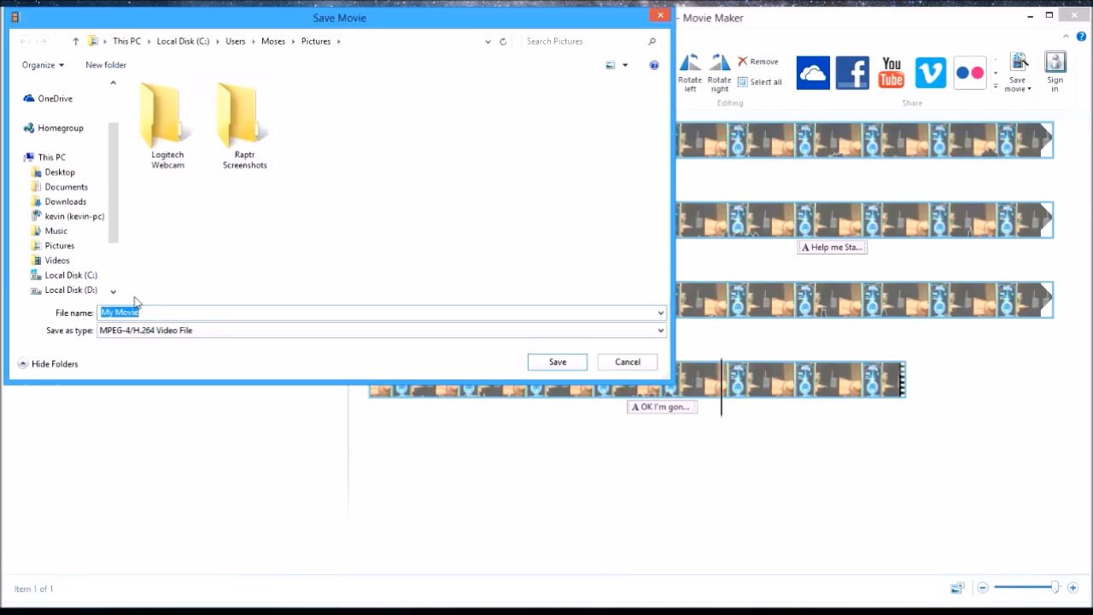
pyautogui.click(628, 362)
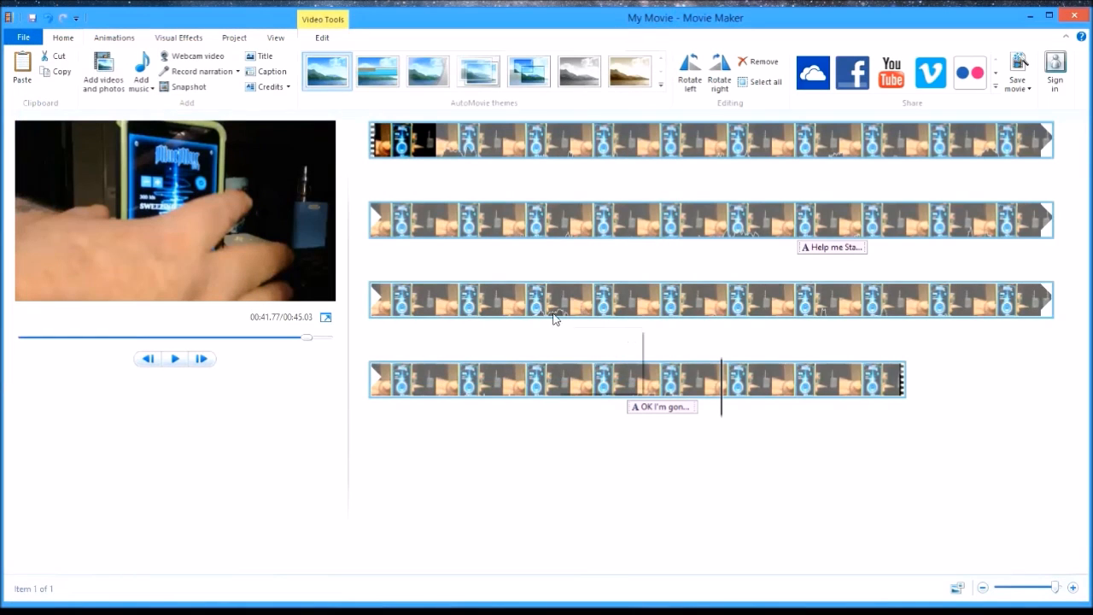